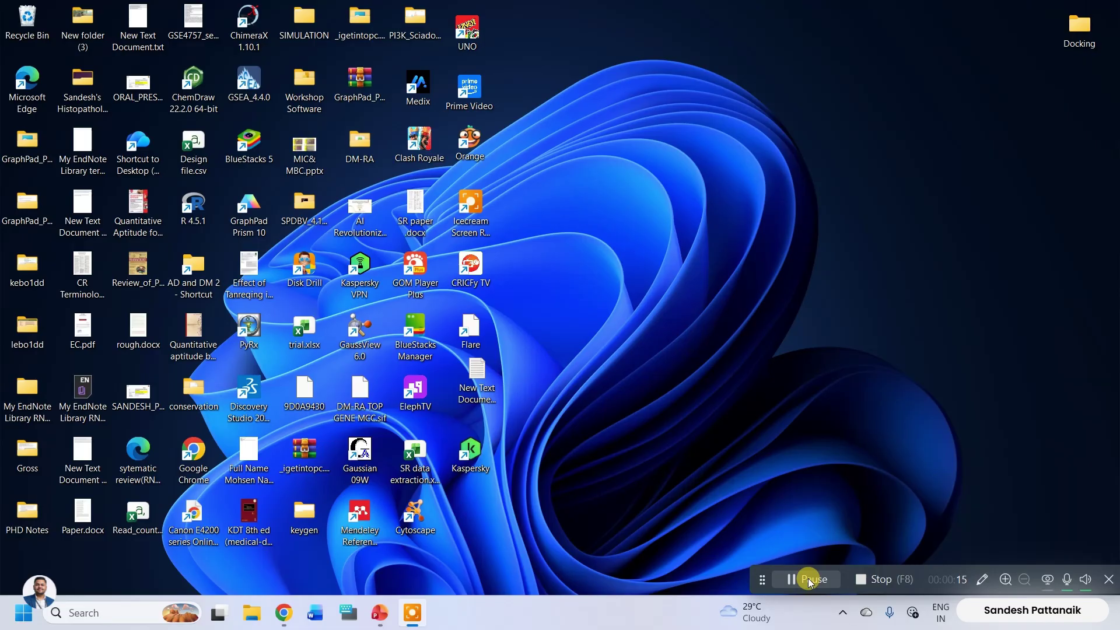
# Step: Review the docking workflow slide in PowerPoint and the 1B2Y entry's PDB ID and organism on the RCSB PDB page in Chrome
pyautogui.click(384, 617)
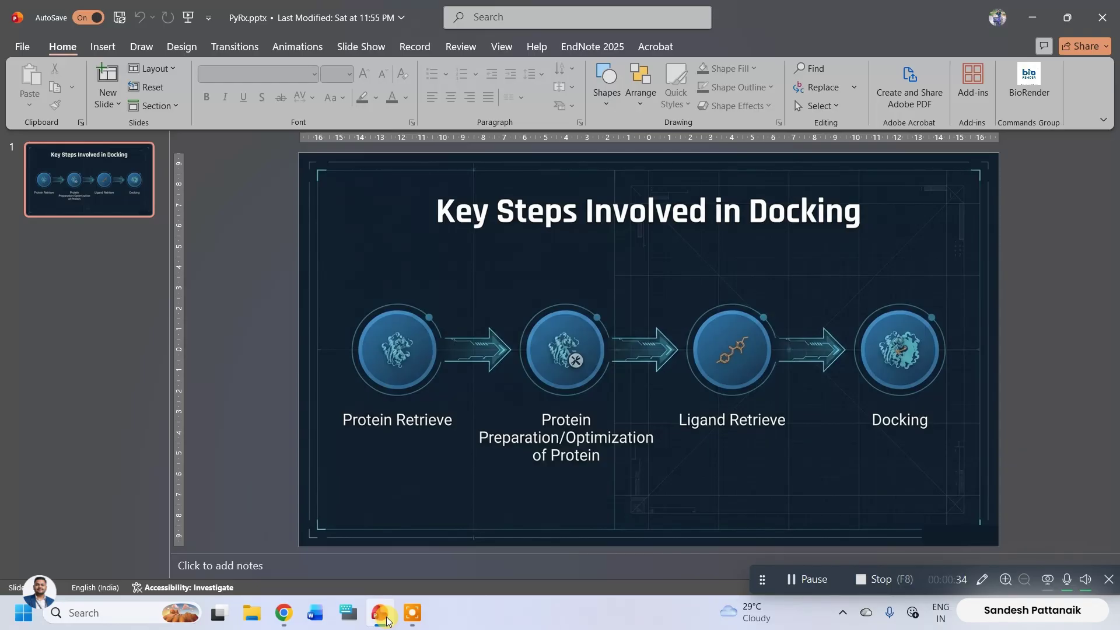
pyautogui.click(283, 613)
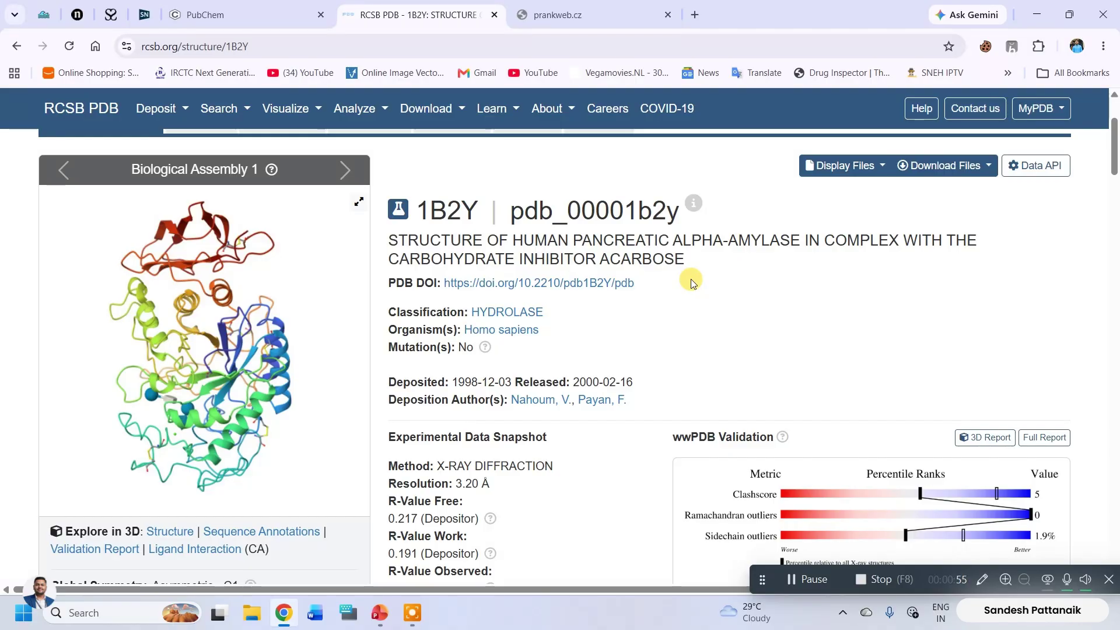
pyautogui.scroll(3, 690, 279)
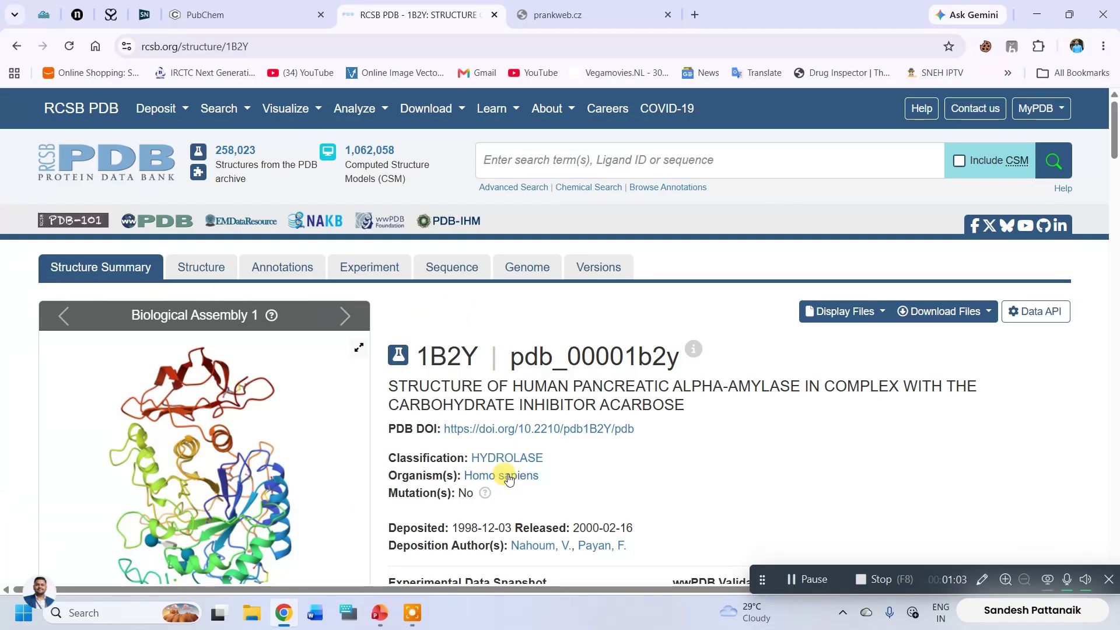
pyautogui.scroll(-1, 508, 478)
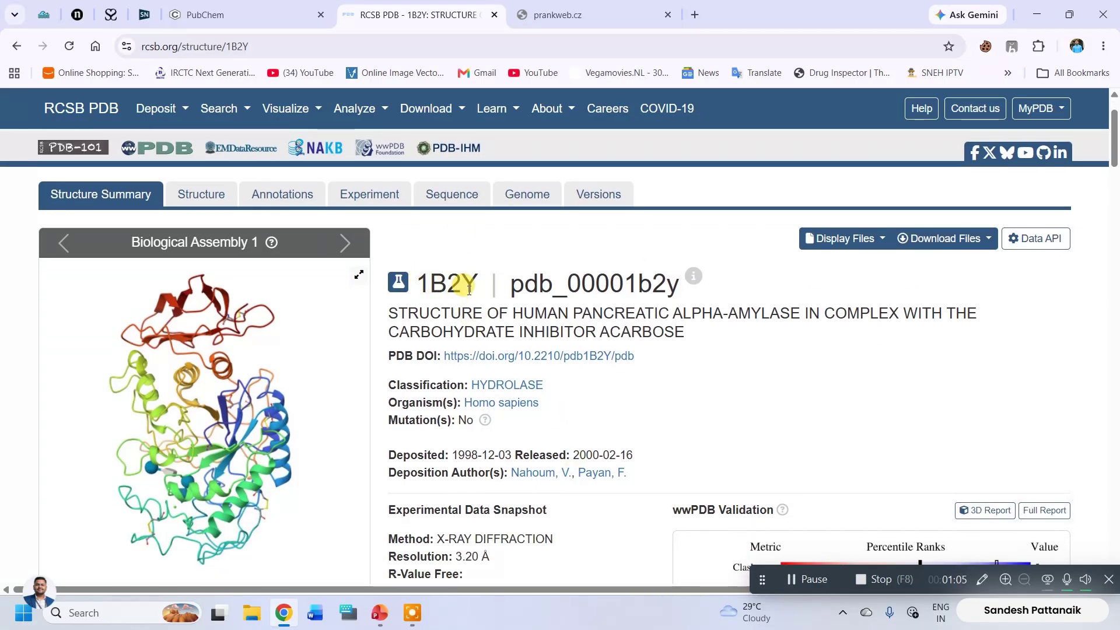
pyautogui.moveTo(476, 287); pyautogui.dragTo(426, 286)
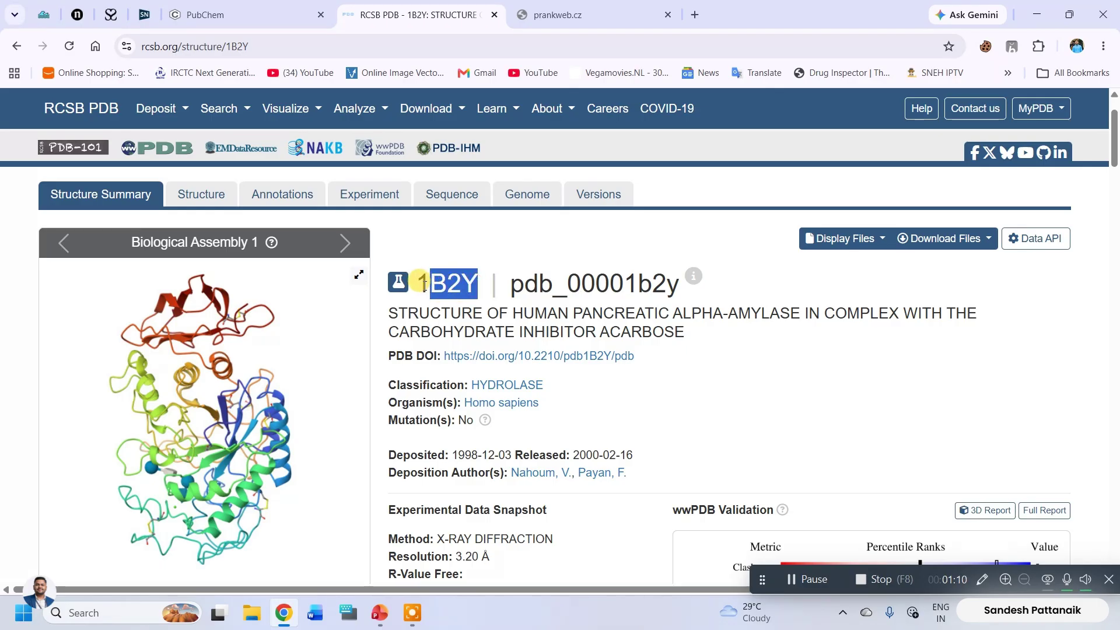
pyautogui.scroll(-1, 424, 284)
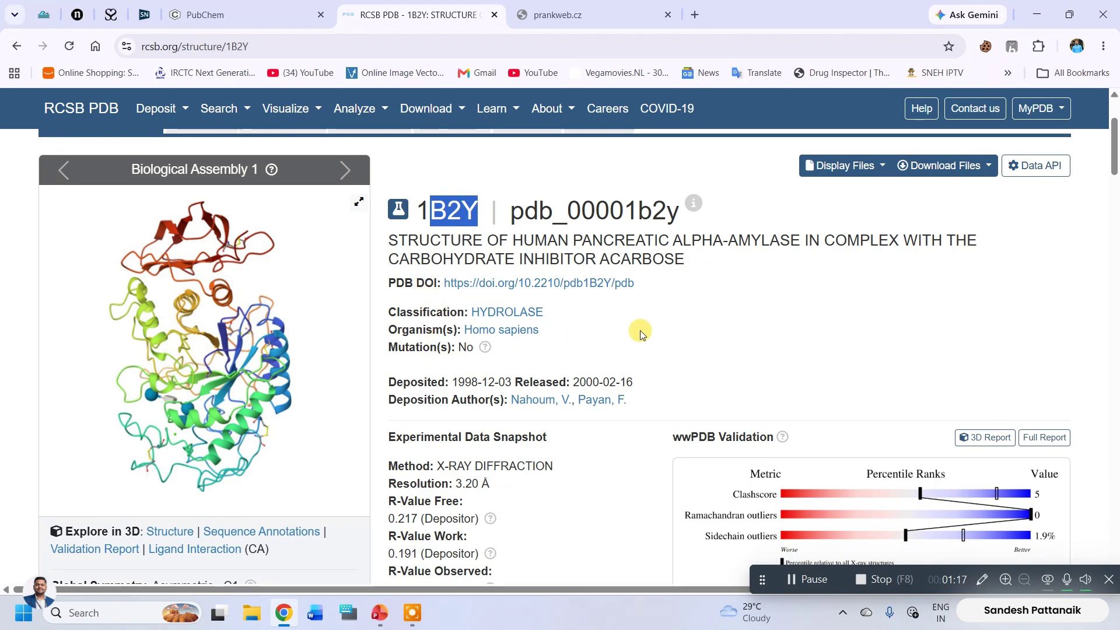
pyautogui.moveTo(401, 330); pyautogui.dragTo(543, 332)
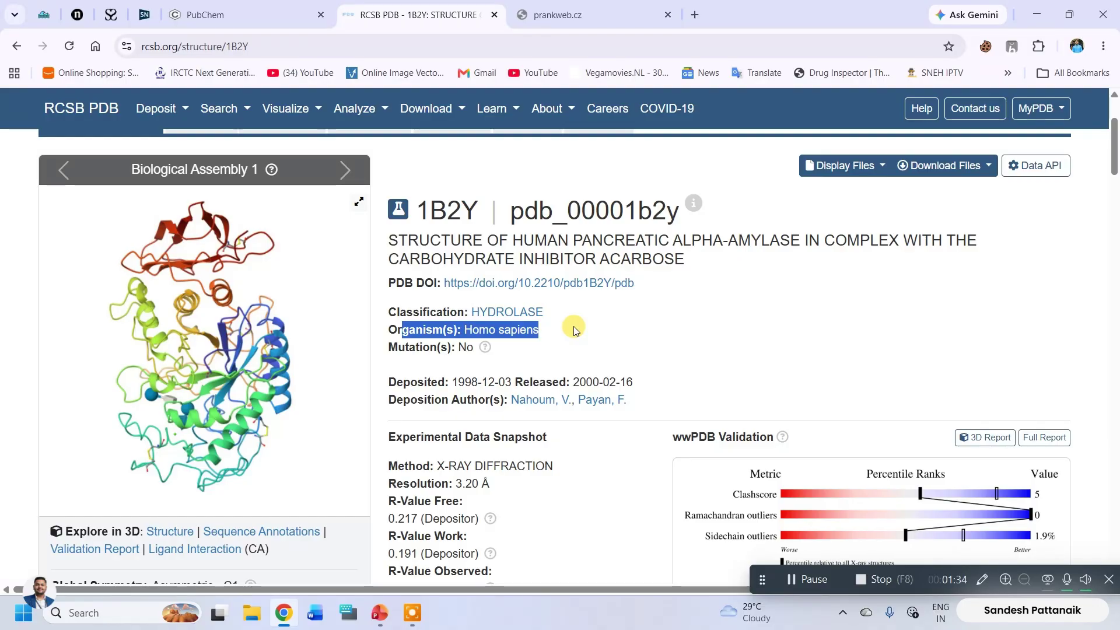
# Step: Download the 1B2Y structure in Legacy PDB Format and open the file in Discovery Studio Visualizer
pyautogui.click(977, 167)
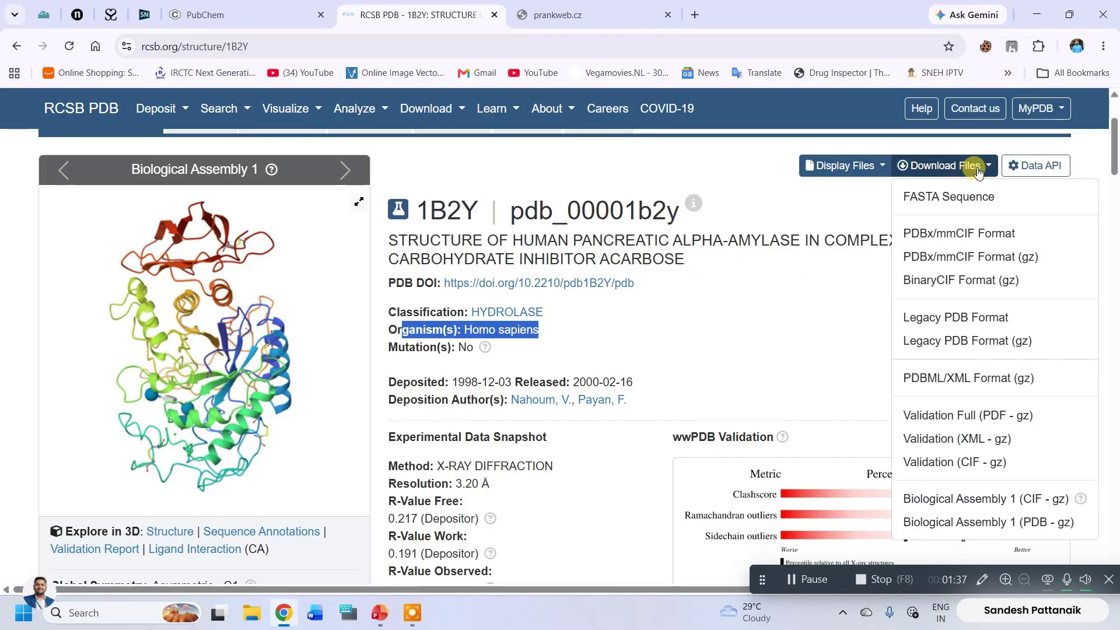
pyautogui.click(972, 320)
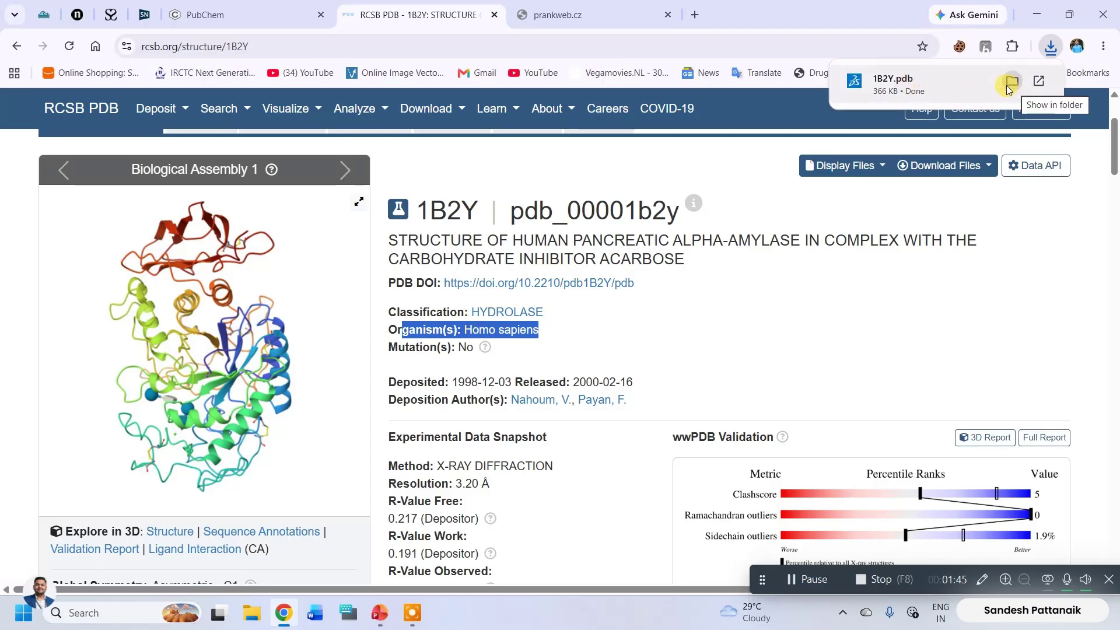
pyautogui.click(904, 86)
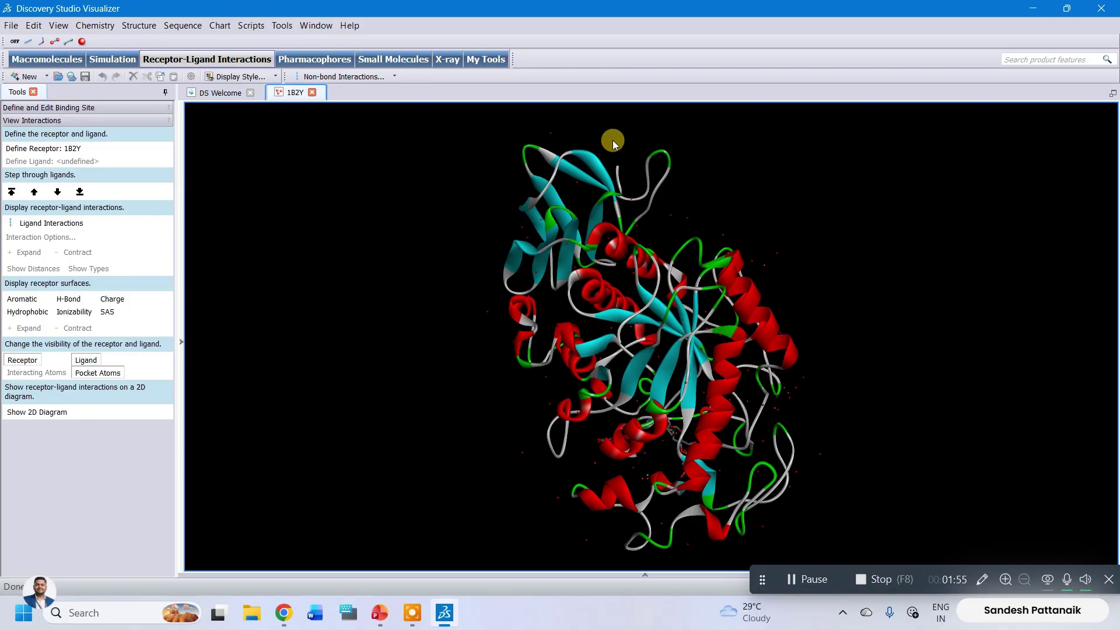
# Step: Display the hierarchy of the 1B2Y structure beside the 3D view
pyautogui.moveTo(612, 140); pyautogui.dragTo(346, 230)
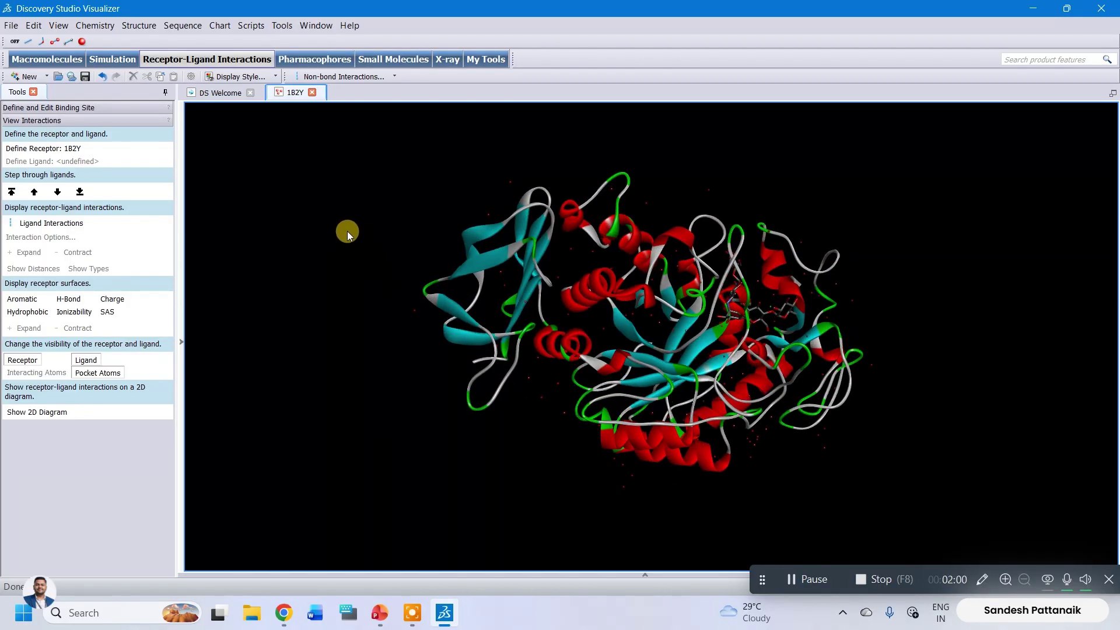
pyautogui.hotkey('ctrl', 'h')
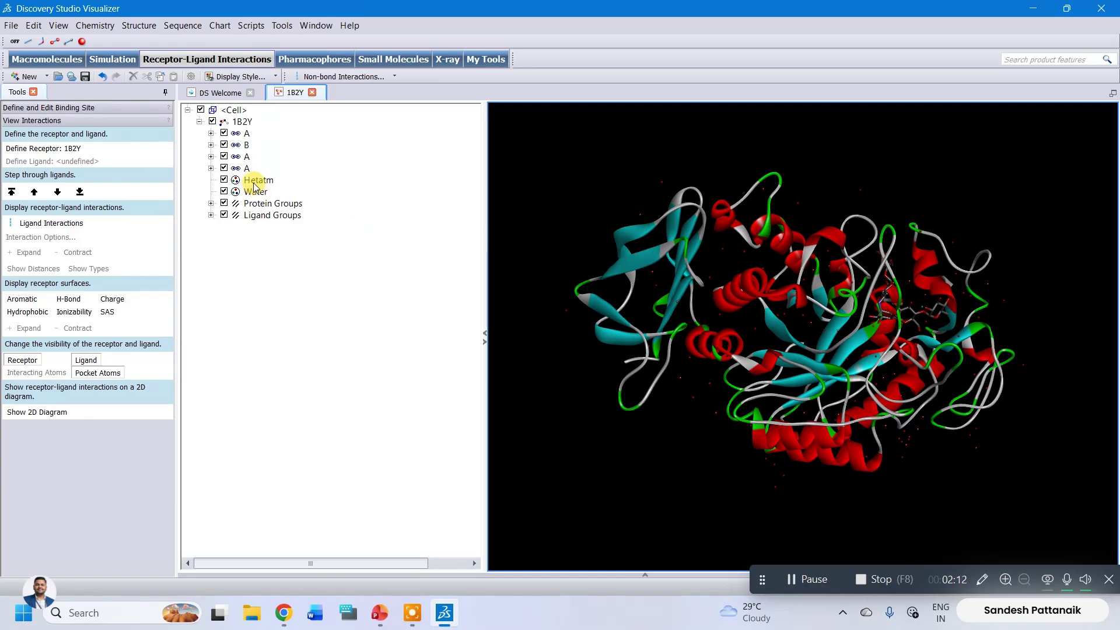
pyautogui.moveTo(775, 228); pyautogui.dragTo(700, 414)
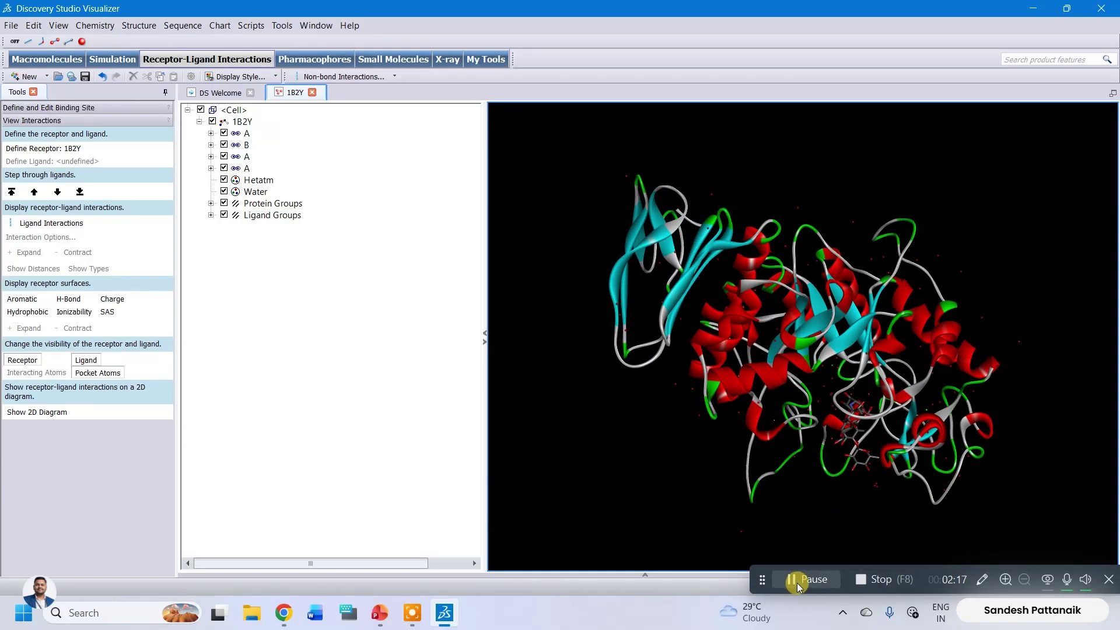
pyautogui.click(848, 585)
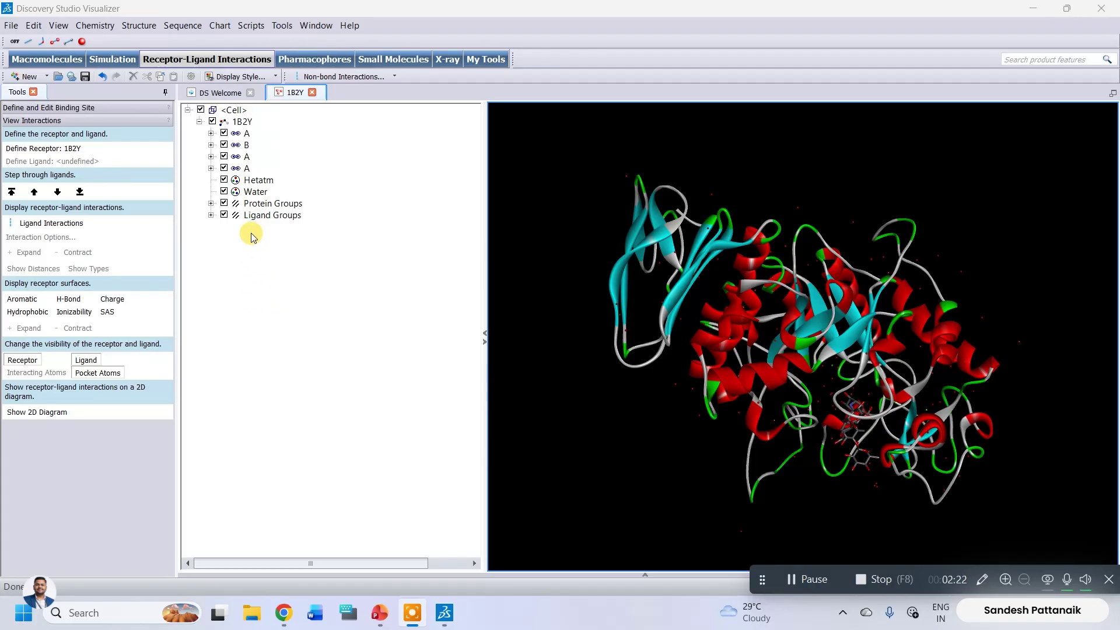
# Step: Delete the Water and Hetatm groups from the 1B2Y structure
pyautogui.click(252, 193)
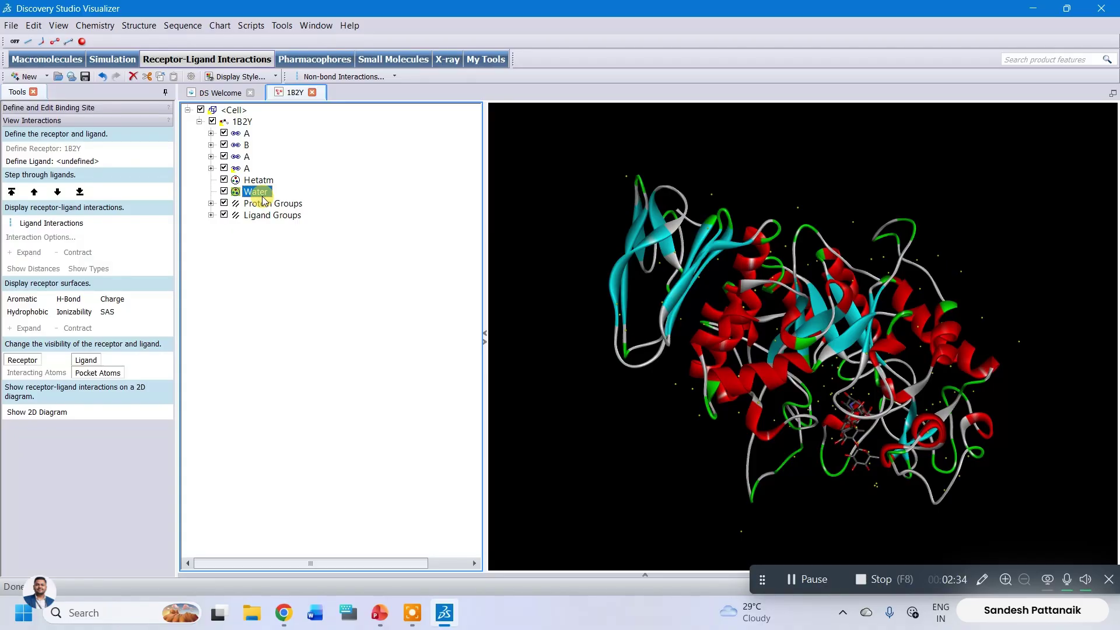
pyautogui.press('Delete')
pyautogui.click(257, 169)
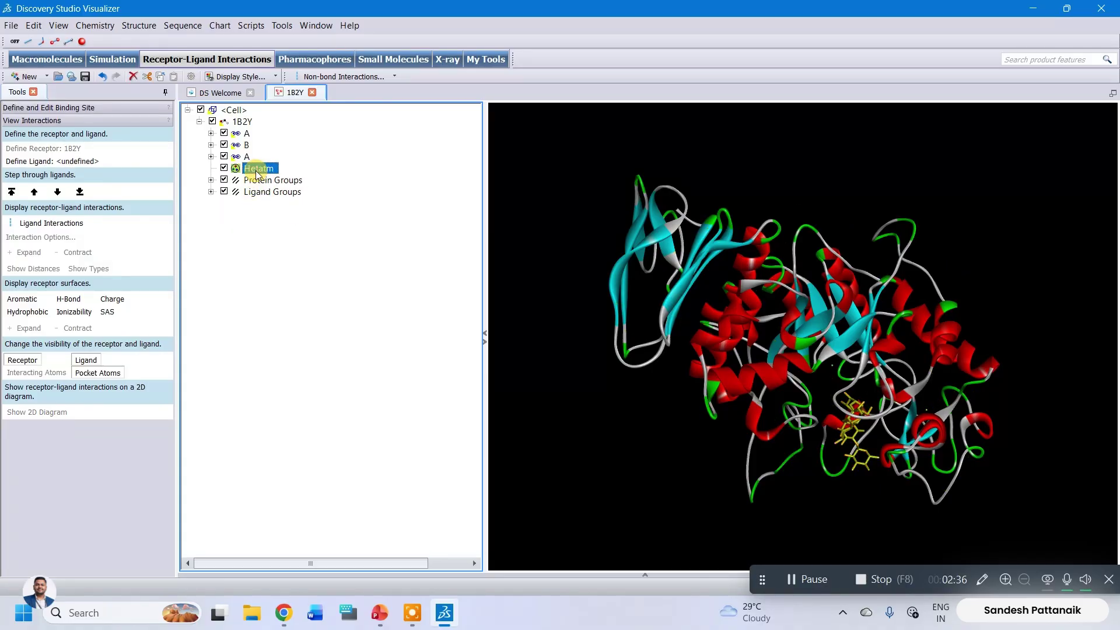
pyautogui.press('Delete')
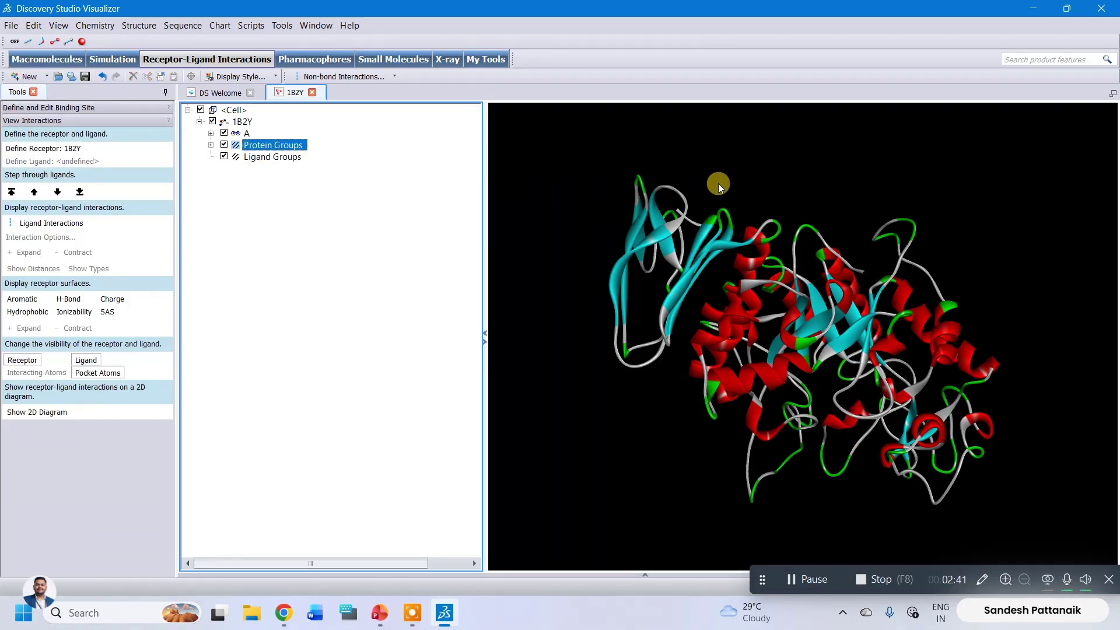
# Step: Add polar hydrogens to the cleaned 1B2Y protein
pyautogui.moveTo(718, 183); pyautogui.dragTo(583, 402)
pyautogui.click(94, 26)
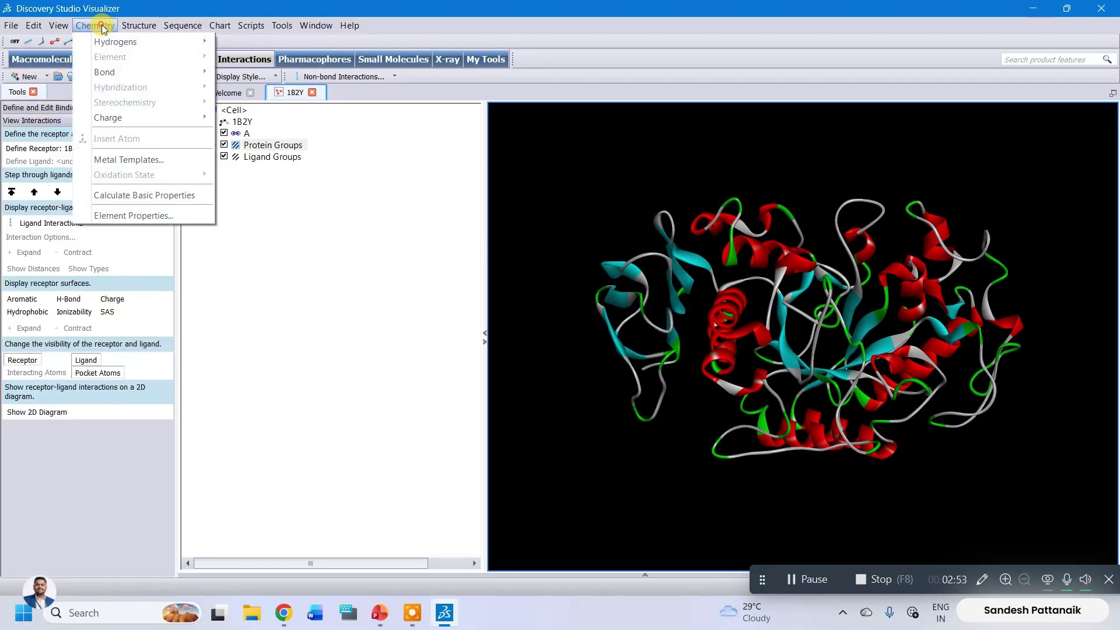
pyautogui.moveTo(111, 40)
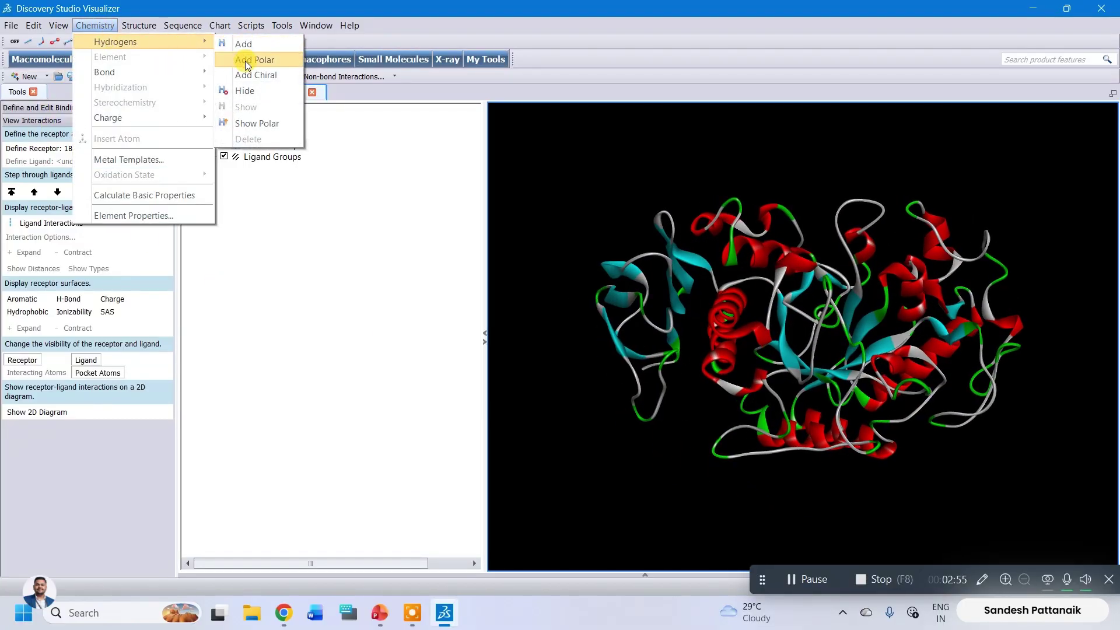
pyautogui.click(245, 60)
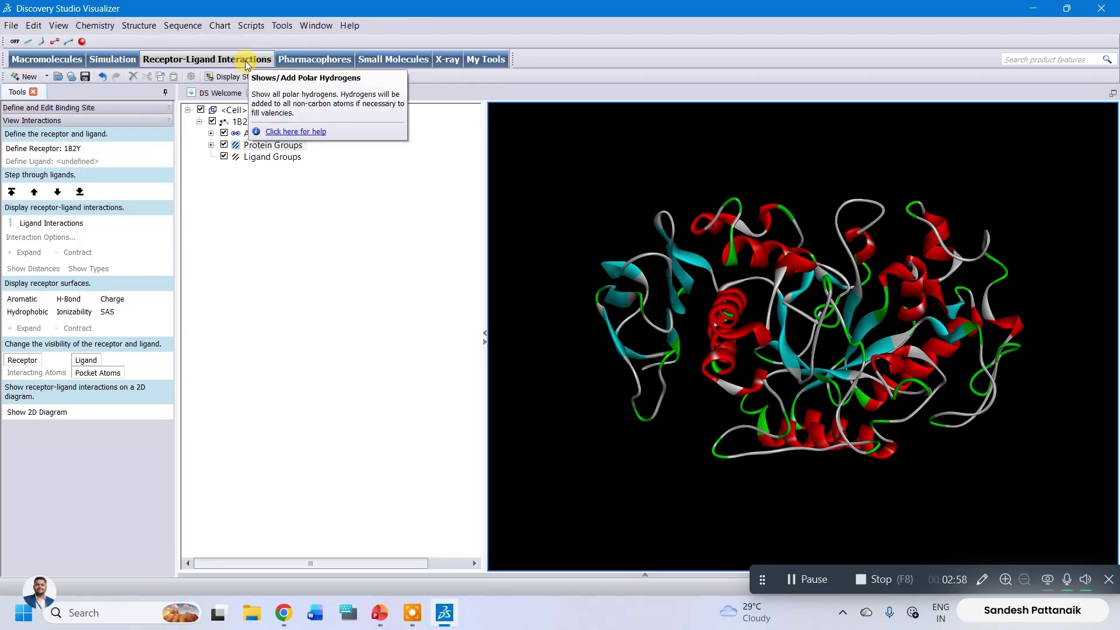
pyautogui.moveTo(761, 203); pyautogui.dragTo(755, 449)
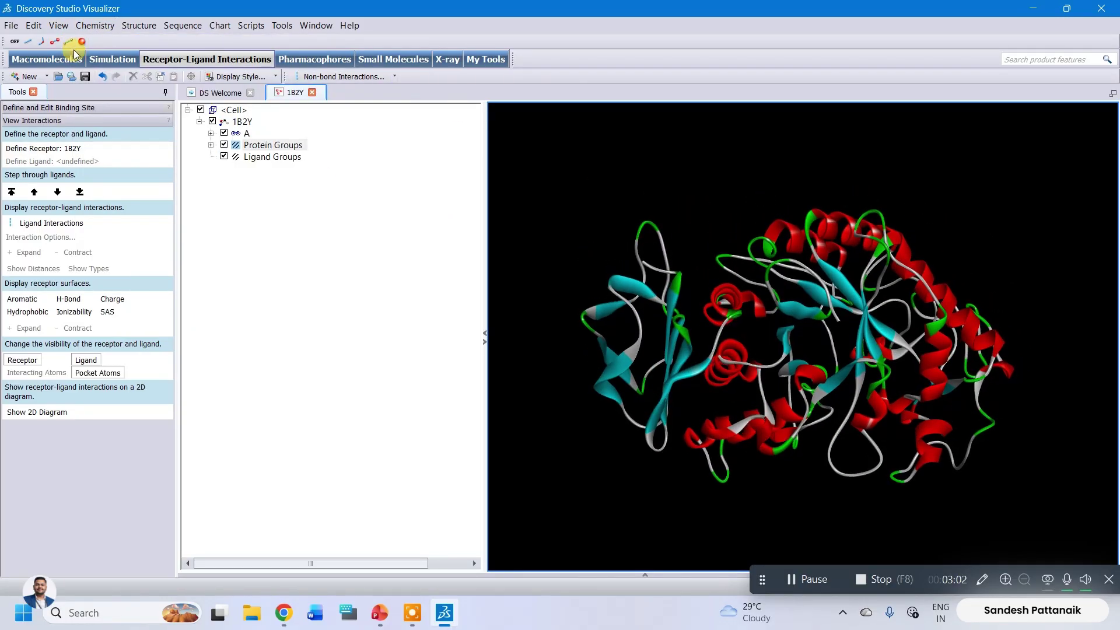
# Step: Save the prepared protein as Pre-1b2y in Protein Data Bank format in the Docking folder on the Desktop
pyautogui.click(11, 25)
pyautogui.click(24, 132)
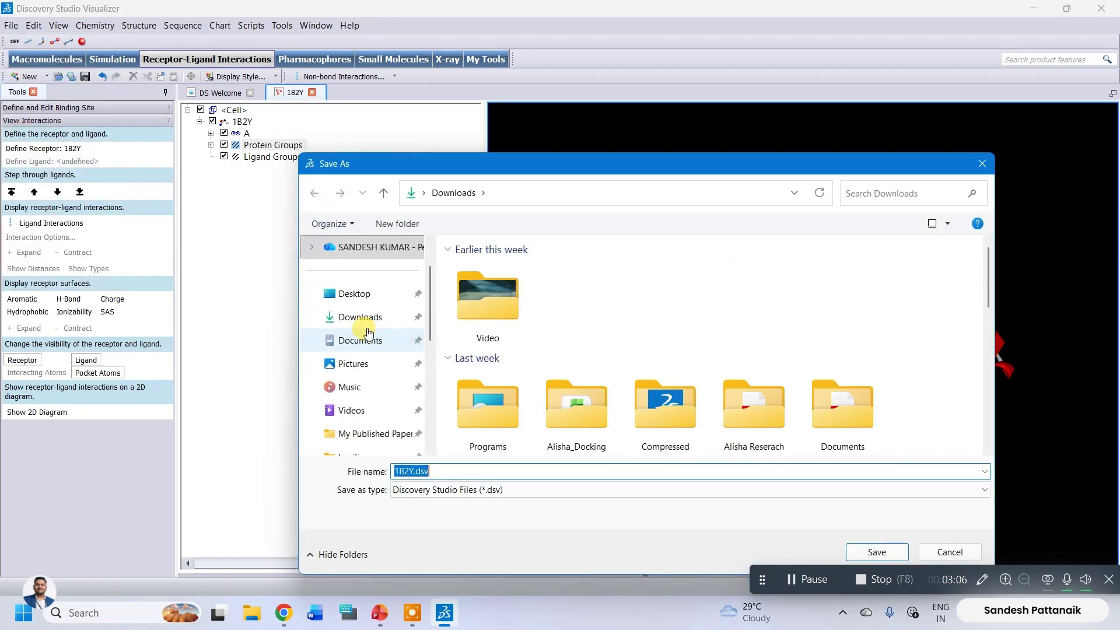
pyautogui.click(365, 295)
pyautogui.scroll(-2, 495, 388)
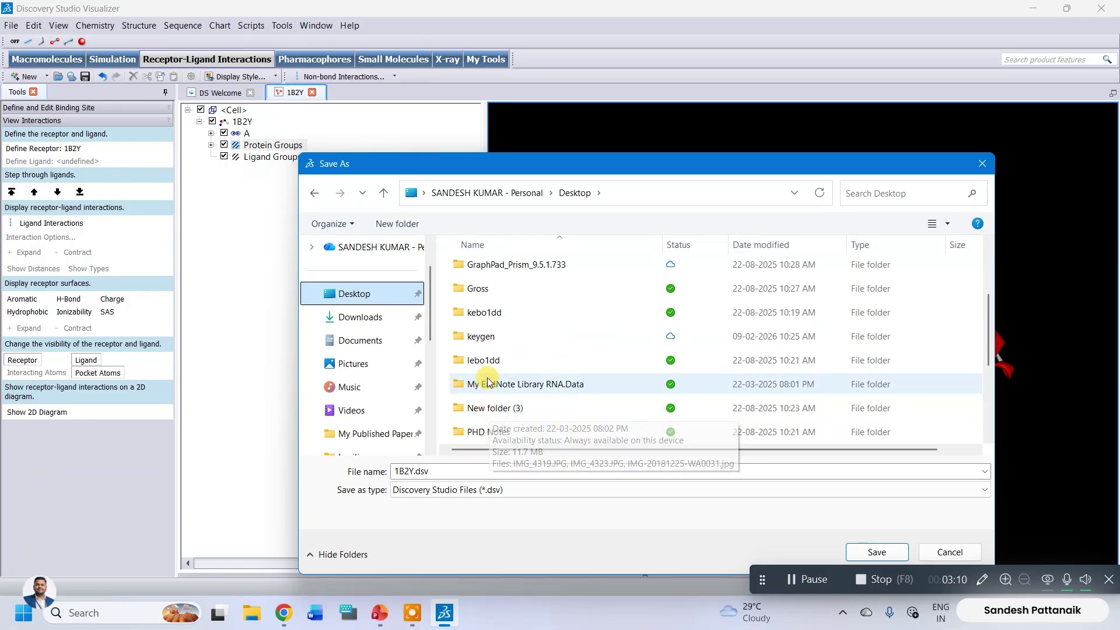
pyautogui.scroll(2, 493, 412)
pyautogui.doubleClick(484, 341)
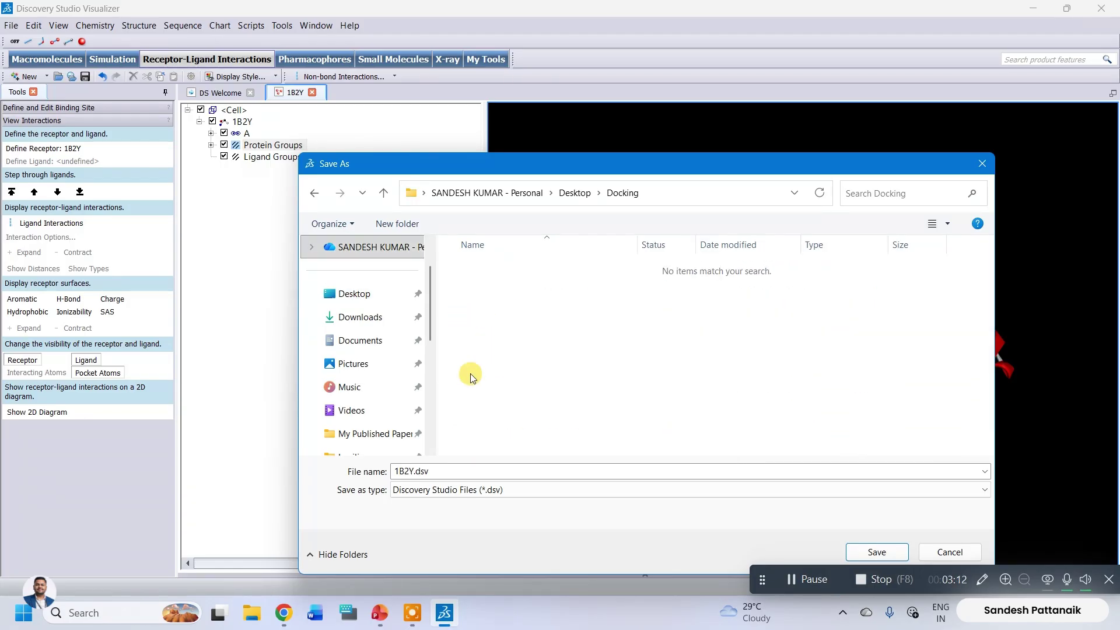
pyautogui.doubleClick(449, 471)
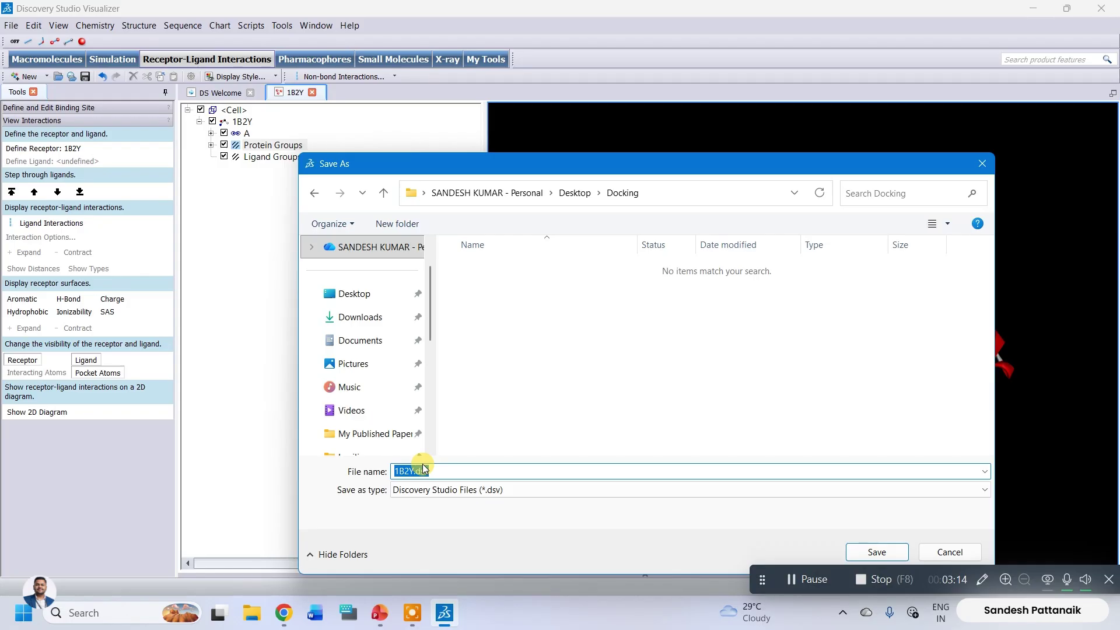
pyautogui.write('Pre-1b2y')
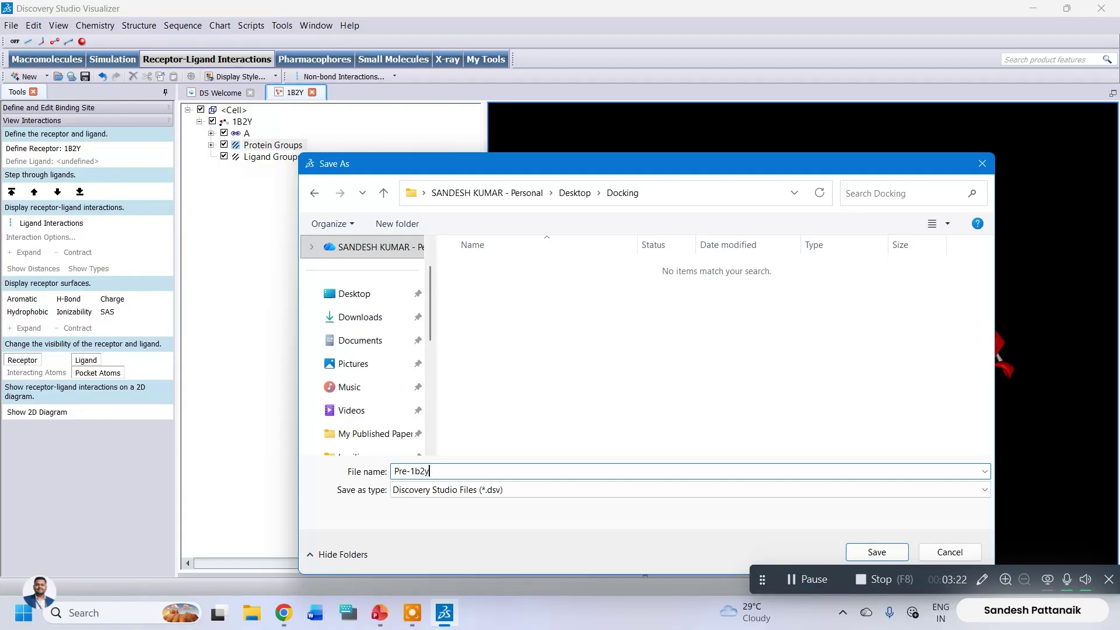
pyautogui.click(466, 490)
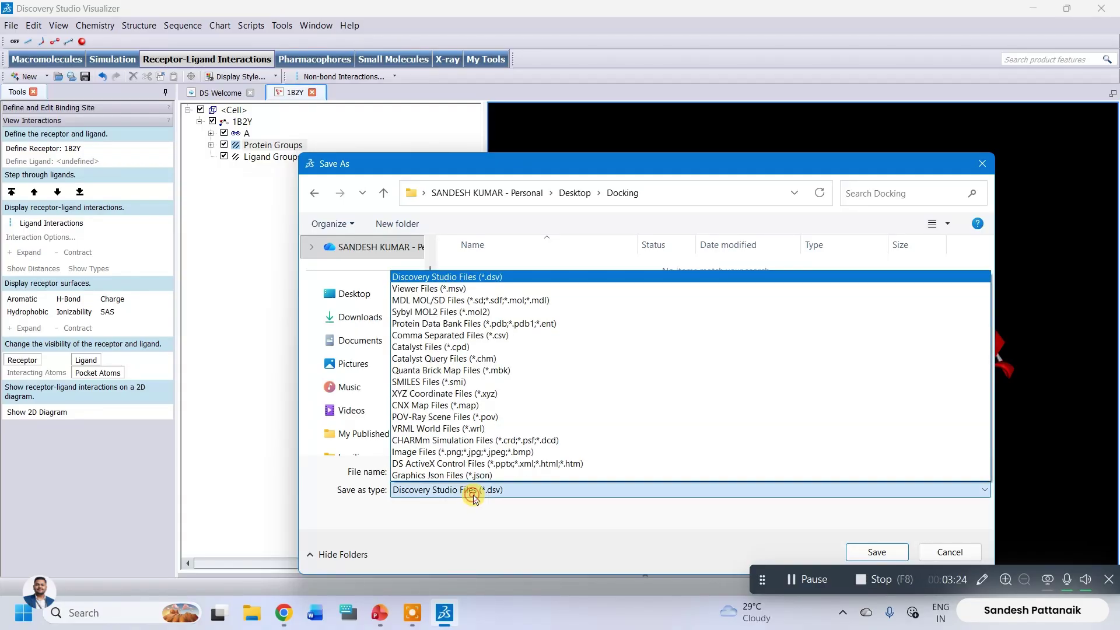
pyautogui.click(498, 324)
pyautogui.click(880, 555)
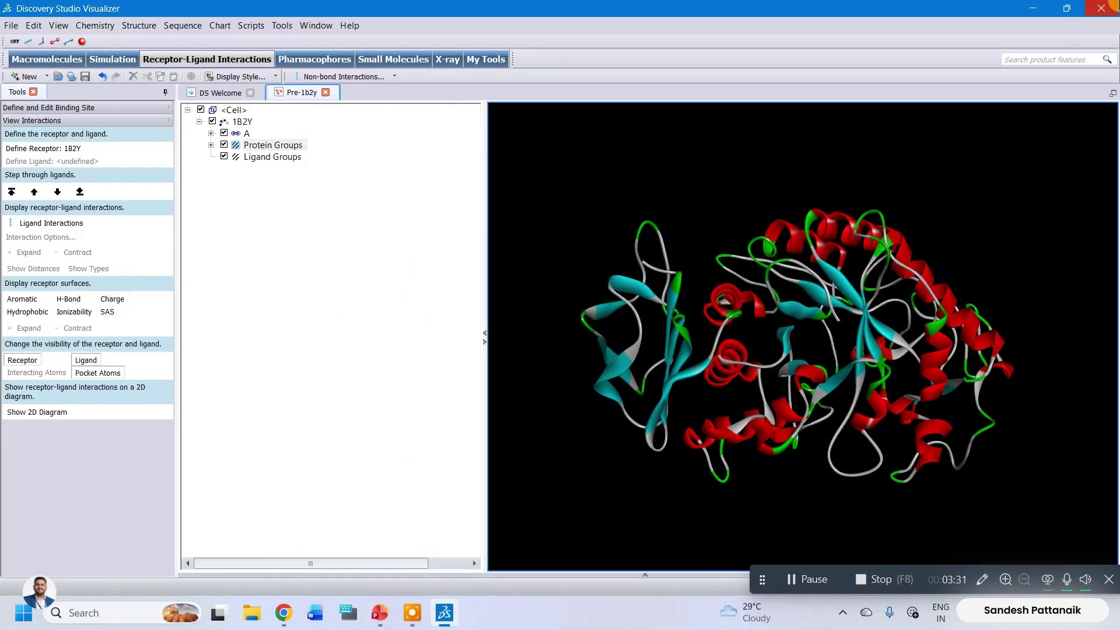
# Step: Close Discovery Studio Visualizer and launch ChimeraX 1.10.1 in a maximized window
pyautogui.click(1100, 9)
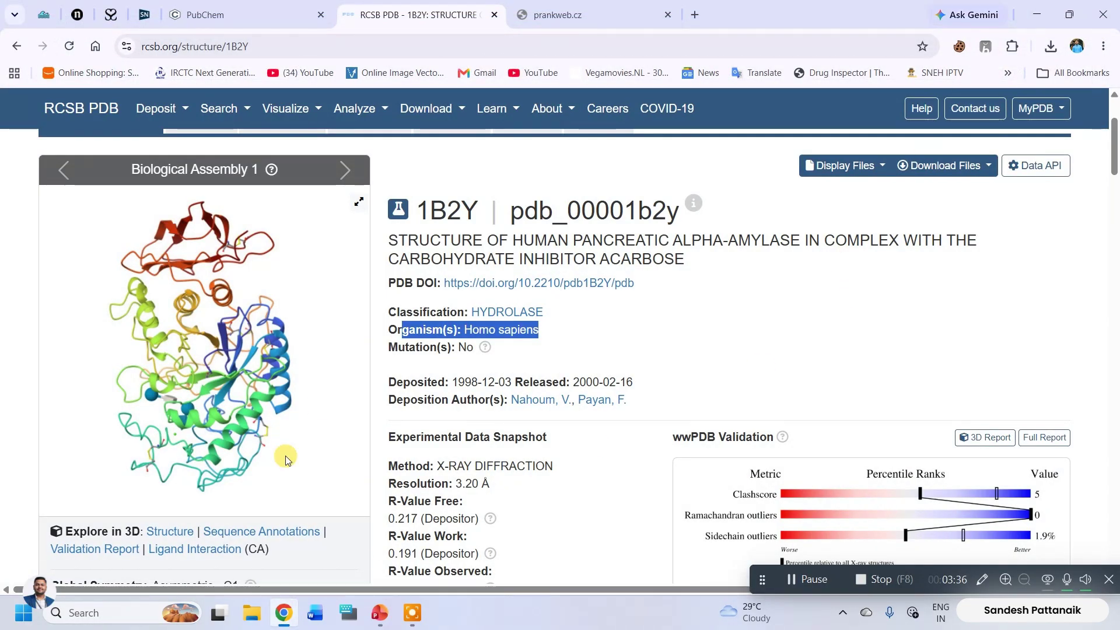
pyautogui.click(60, 619)
pyautogui.write('dhimera')
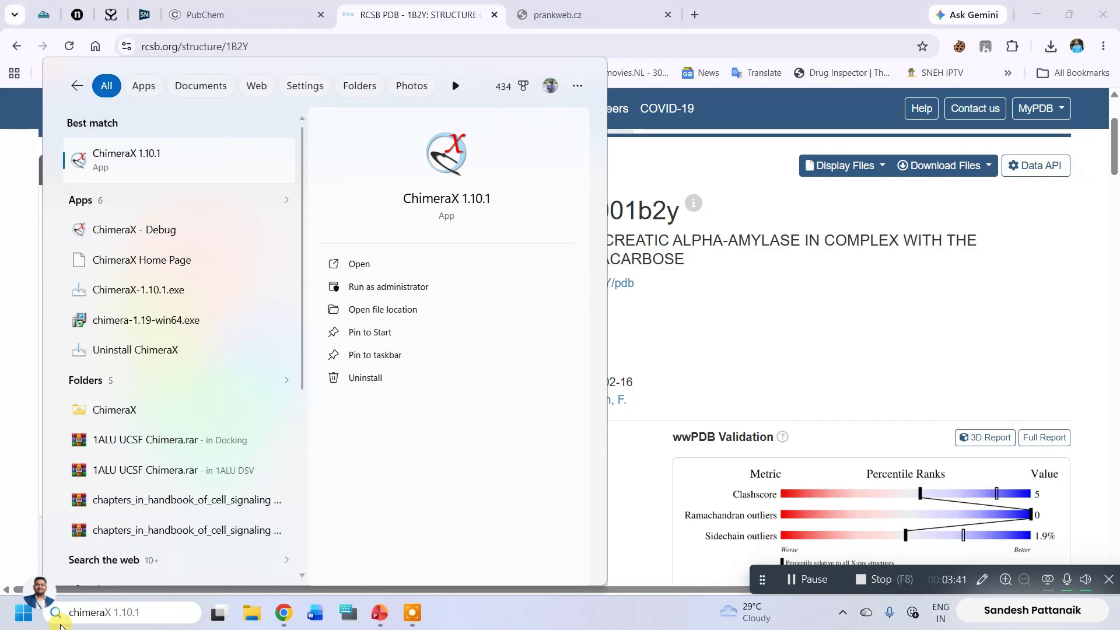
pyautogui.press('Escape')
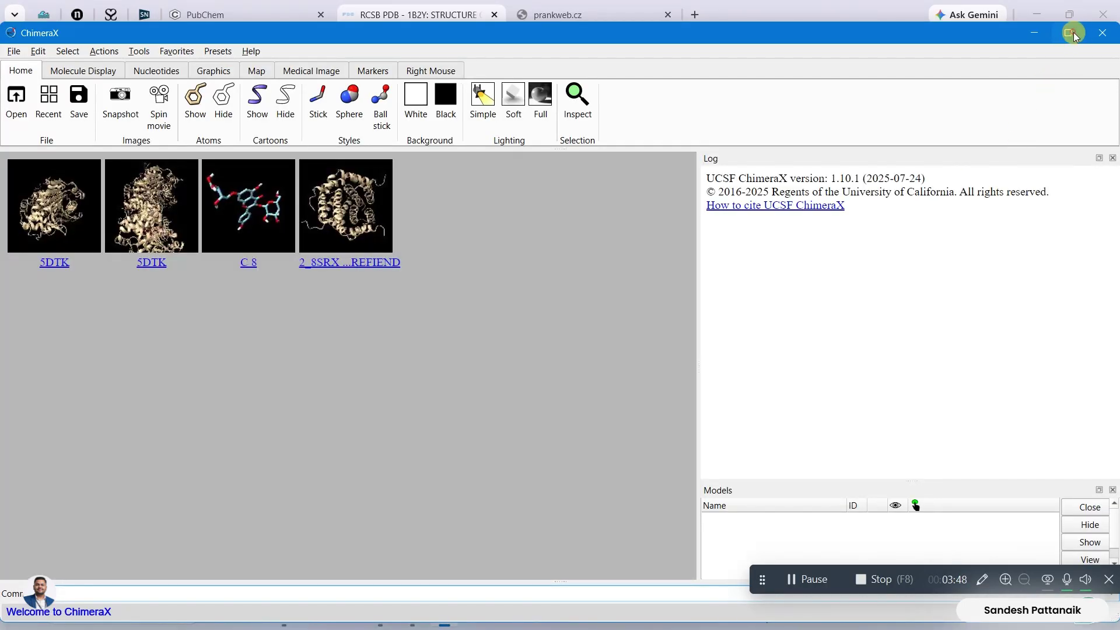
pyautogui.click(1073, 32)
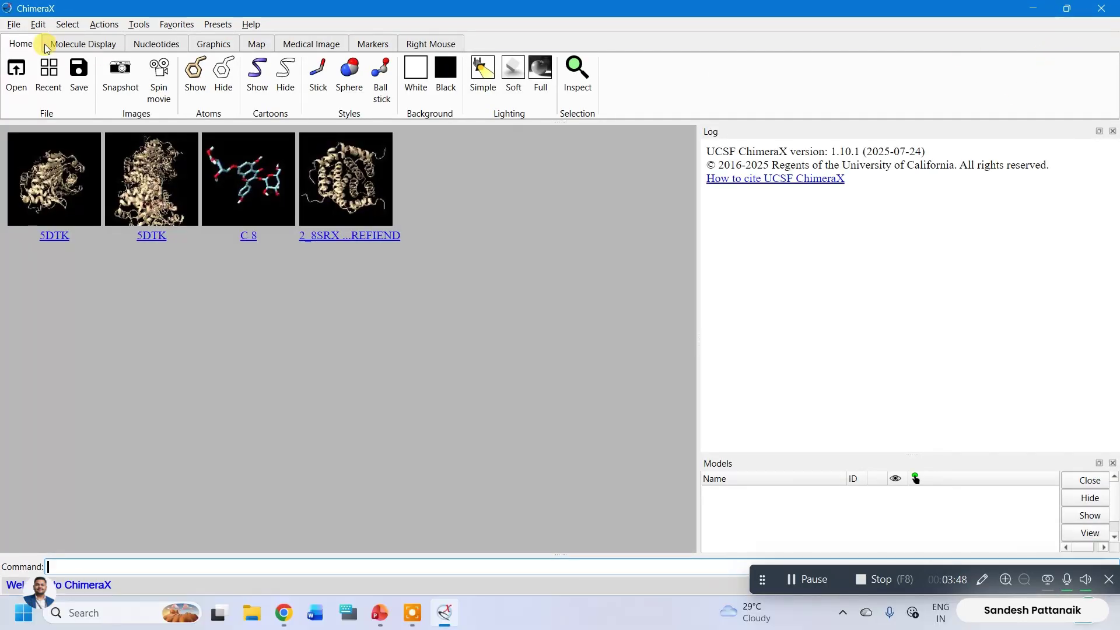
# Step: Open the Pre-1b2y.pdb structure from the Docking folder on the Desktop
pyautogui.click(13, 24)
pyautogui.click(25, 42)
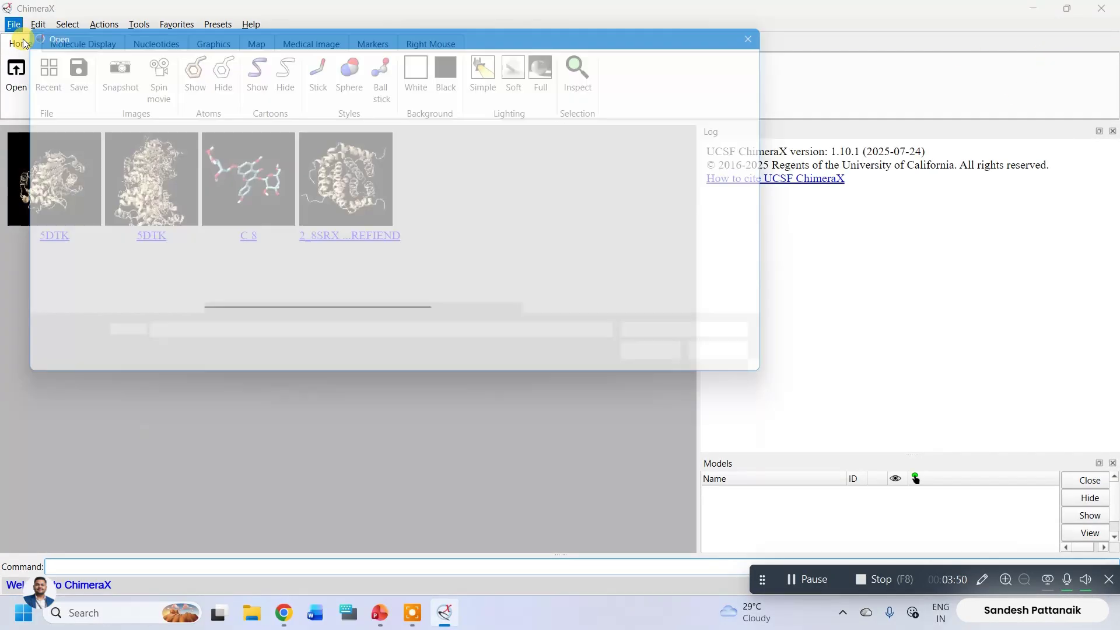
pyautogui.scroll(-4, 61, 213)
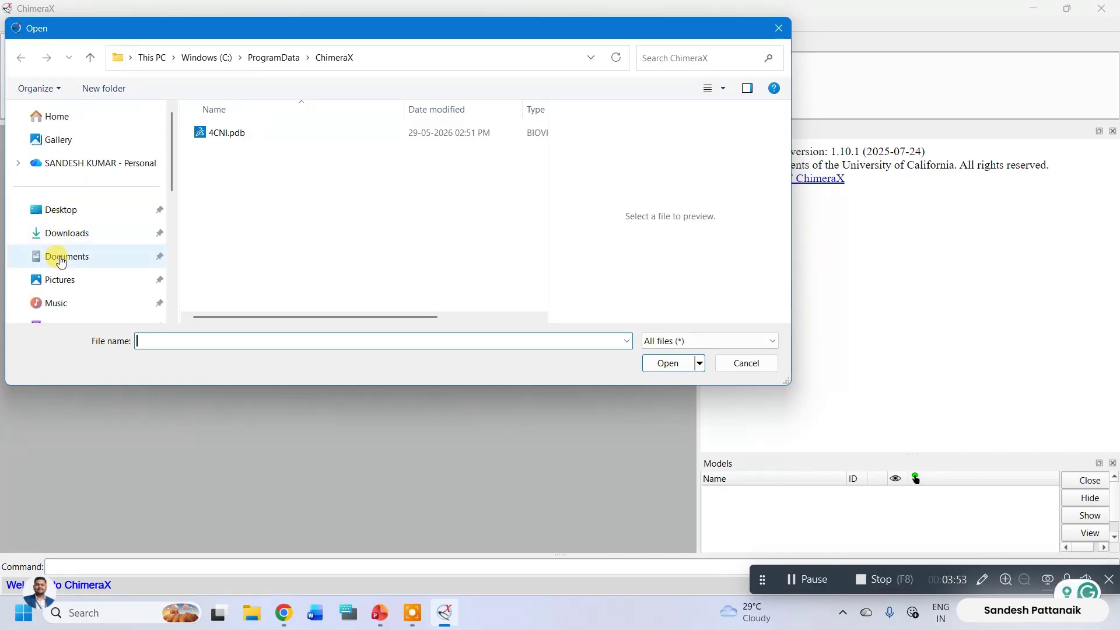
pyautogui.scroll(3, 69, 268)
pyautogui.click(69, 138)
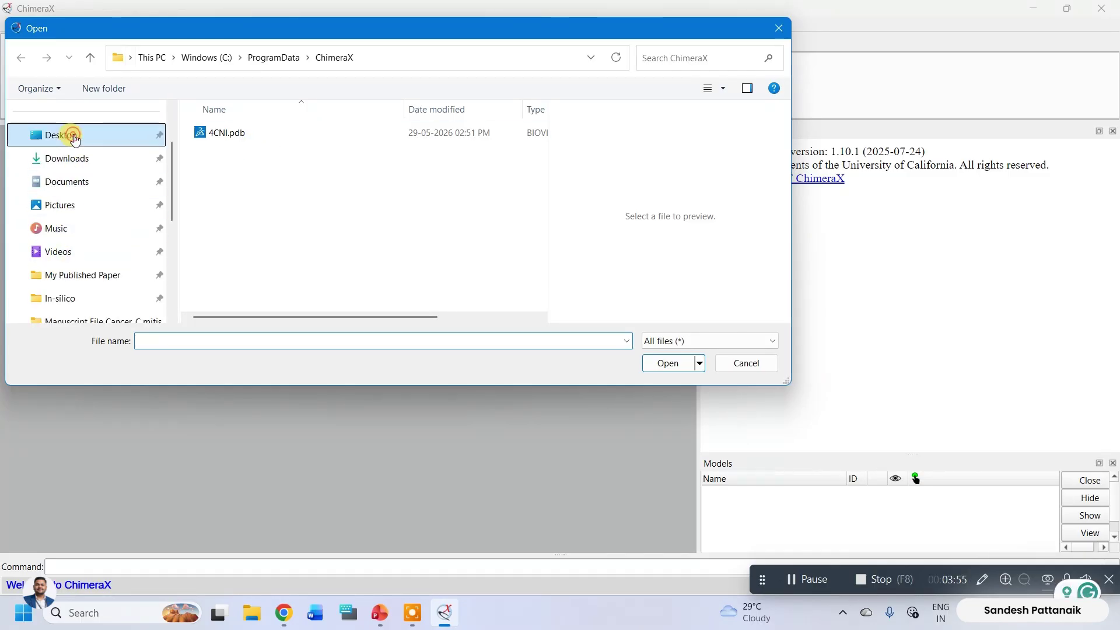
pyautogui.scroll(-1, 240, 268)
pyautogui.scroll(-1, 240, 268)
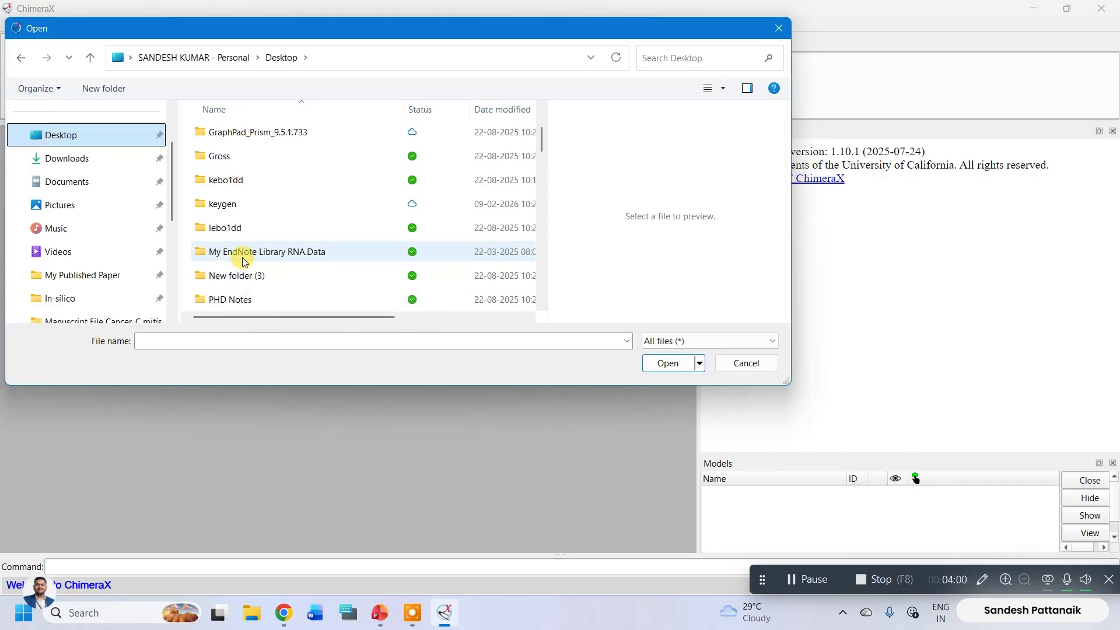
pyautogui.scroll(1, 242, 257)
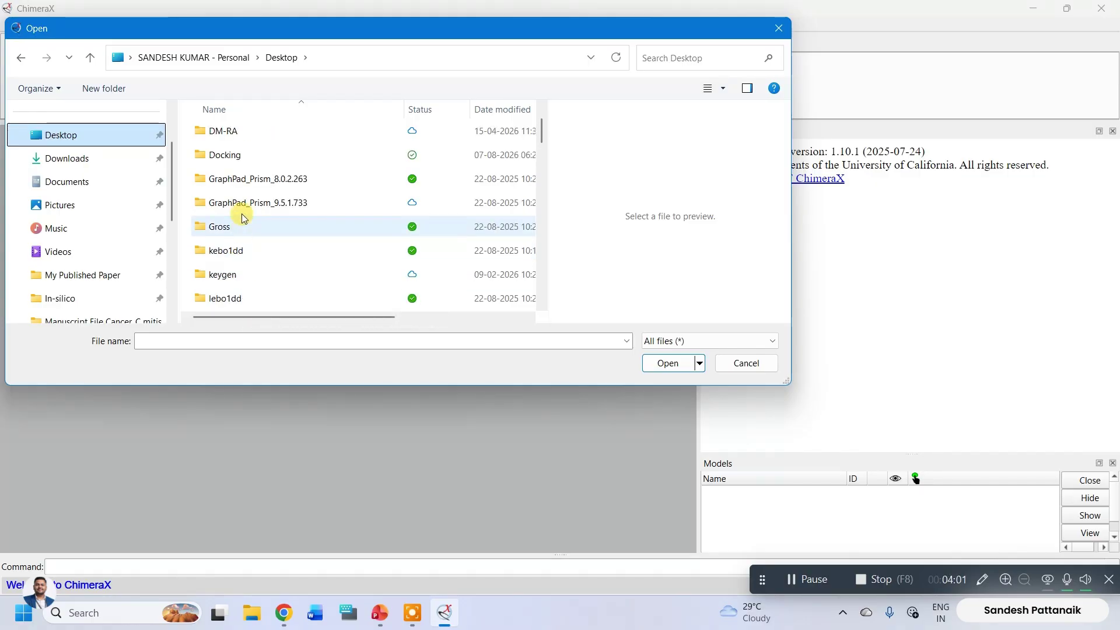
pyautogui.doubleClick(240, 157)
pyautogui.click(291, 137)
pyautogui.click(665, 362)
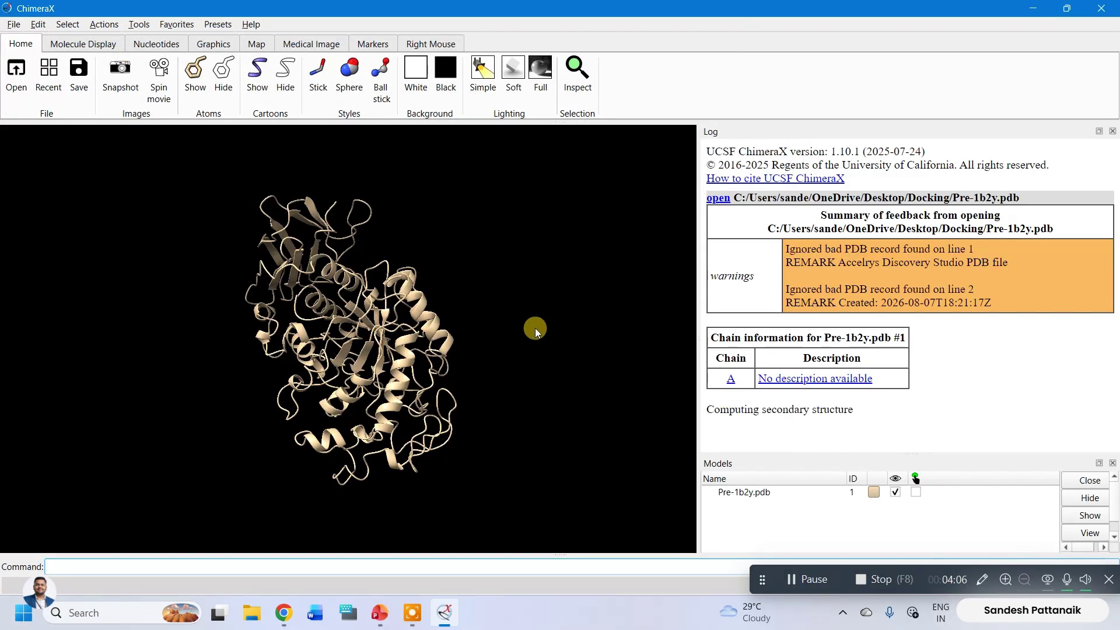
# Step: Run Dock Prep on Pre-1b2y.pdb with the Dunbrack rotamer library, adding charges and adding hydrogens with H-bonds considered
pyautogui.moveTo(535, 328); pyautogui.dragTo(414, 212)
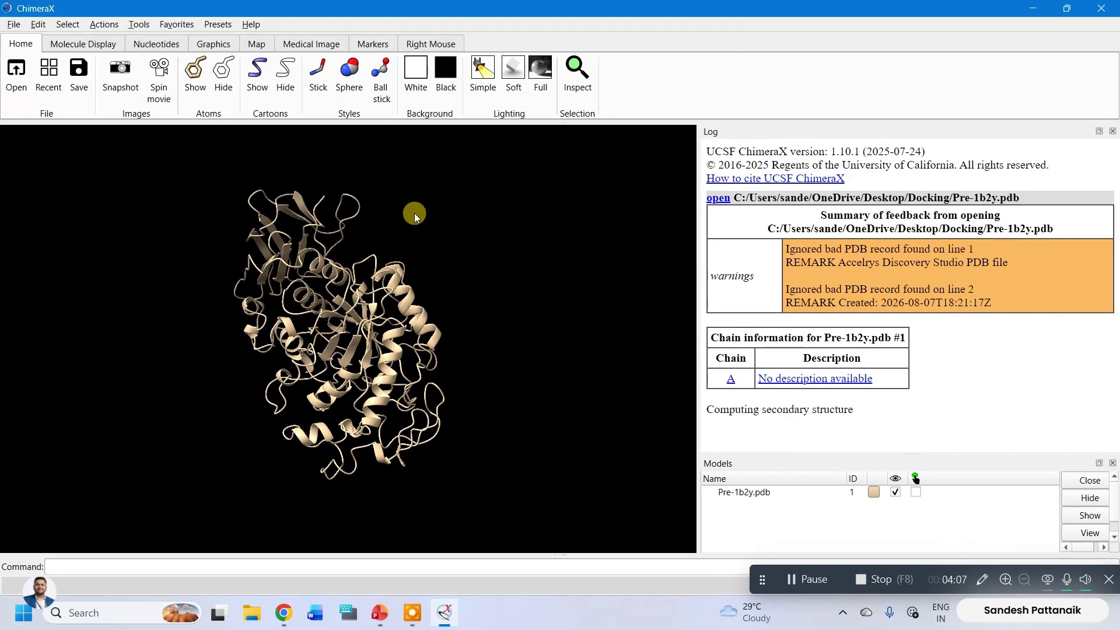
pyautogui.click(139, 26)
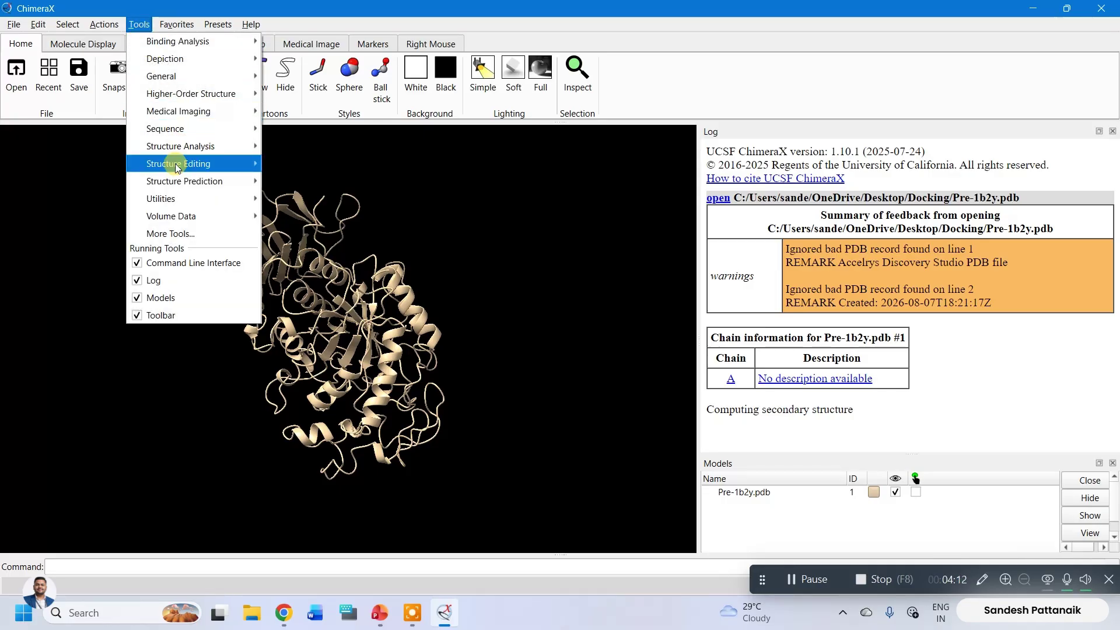
pyautogui.moveTo(177, 168)
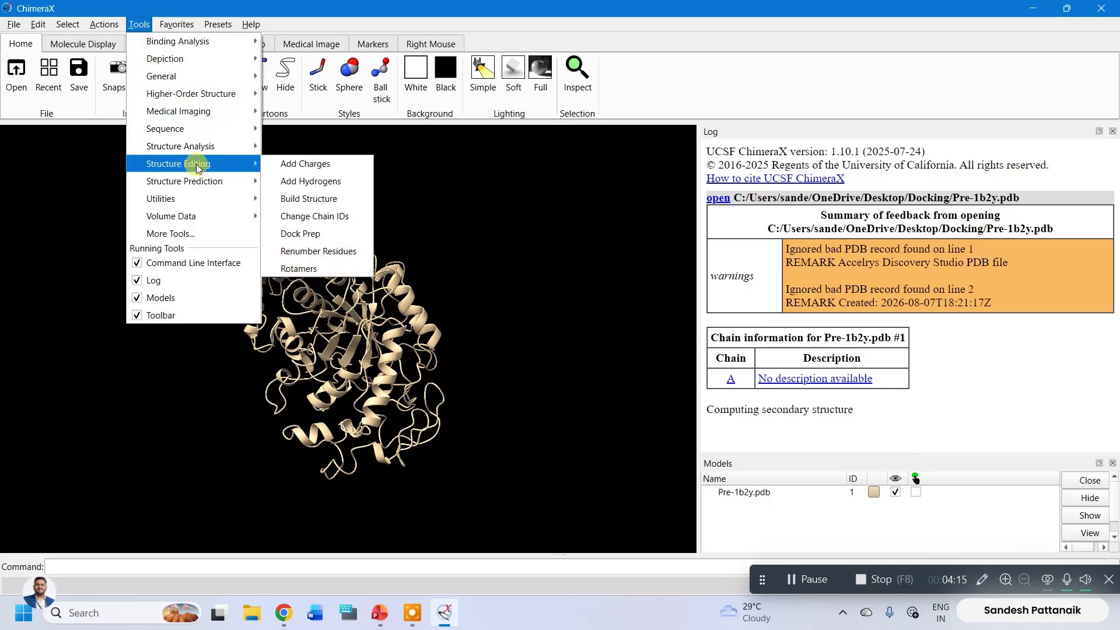
pyautogui.click(308, 234)
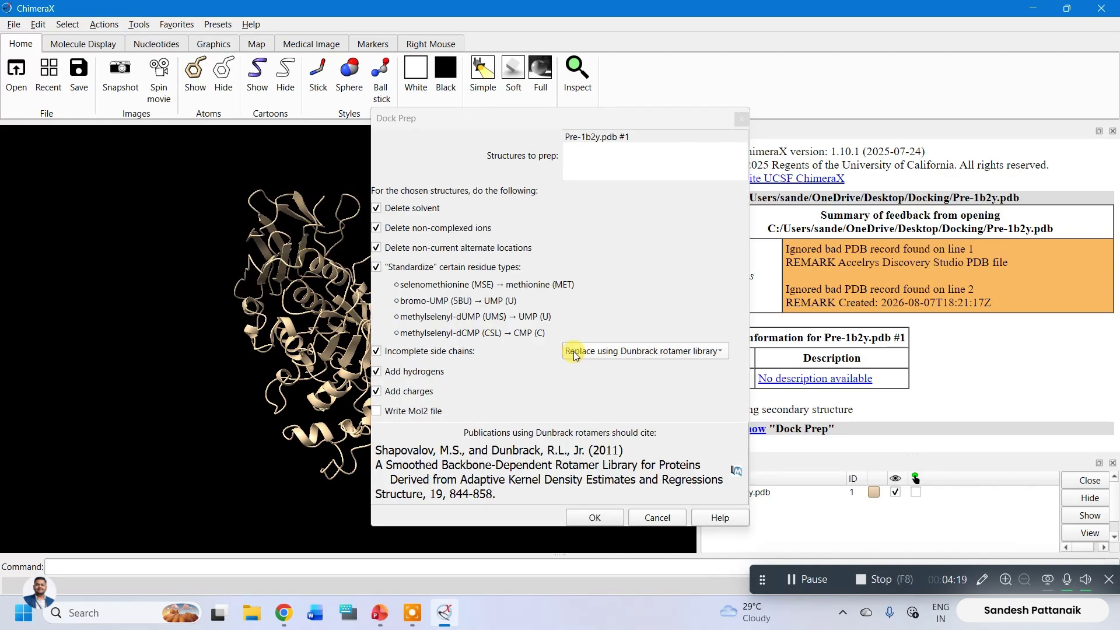
pyautogui.click(592, 518)
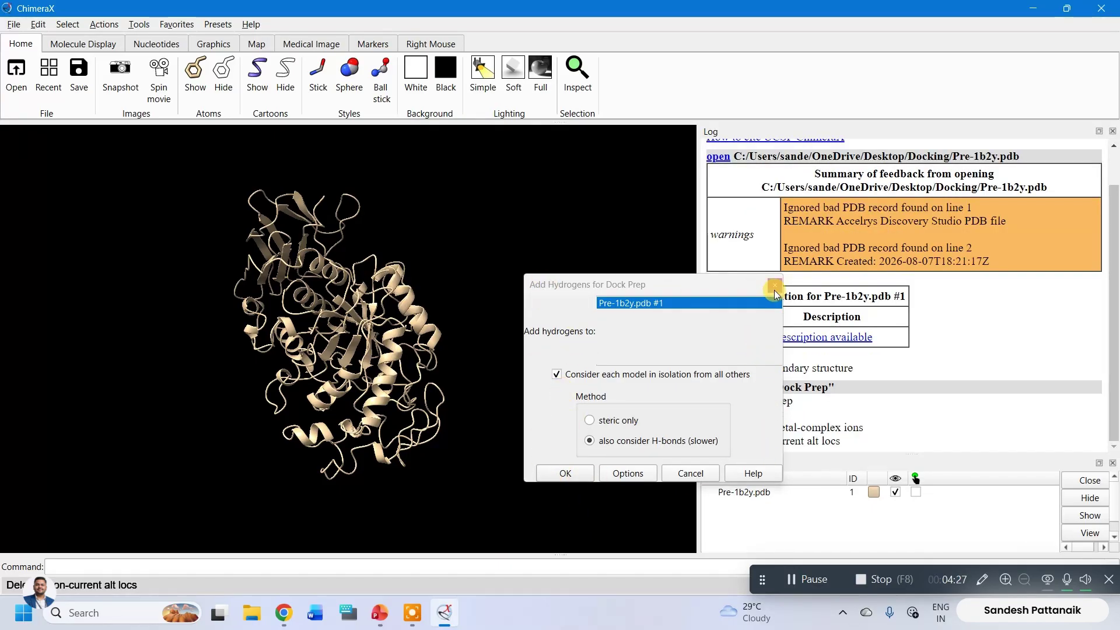
pyautogui.click(565, 473)
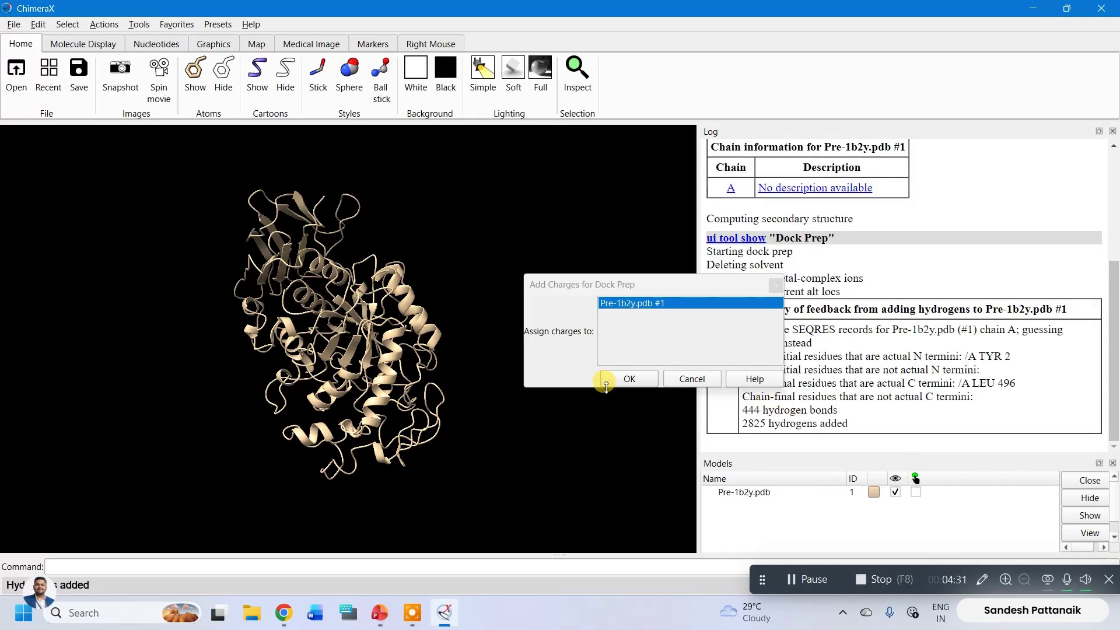
pyautogui.click(625, 379)
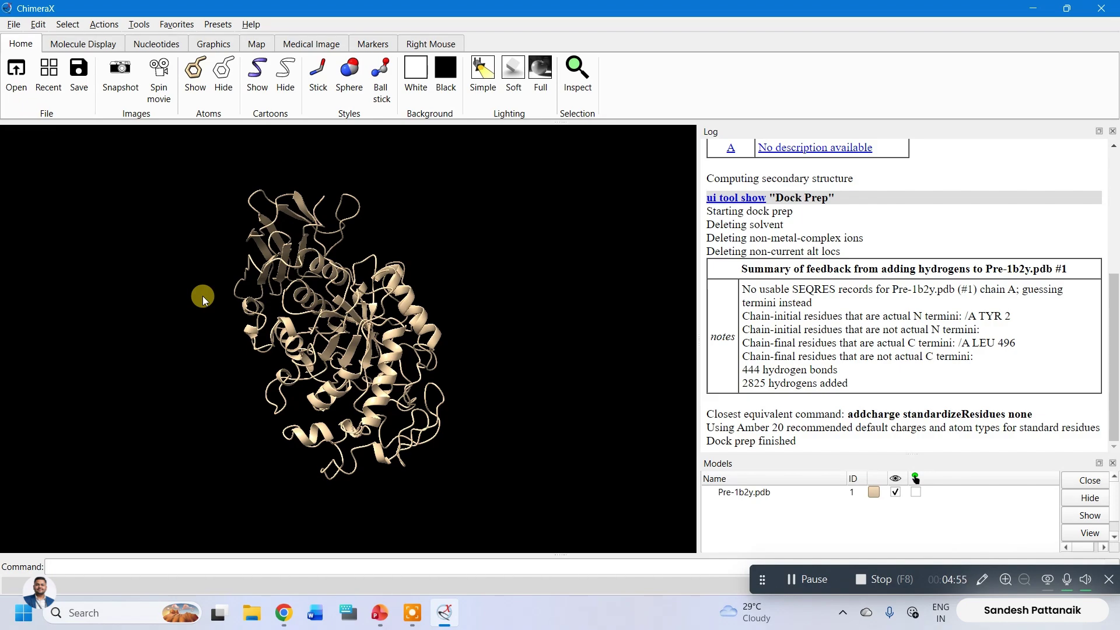
# Step: Save the dock-prepped protein in PDB format as Final_PrepP1b2y in the Docking folder and close ChimeraX
pyautogui.click(14, 24)
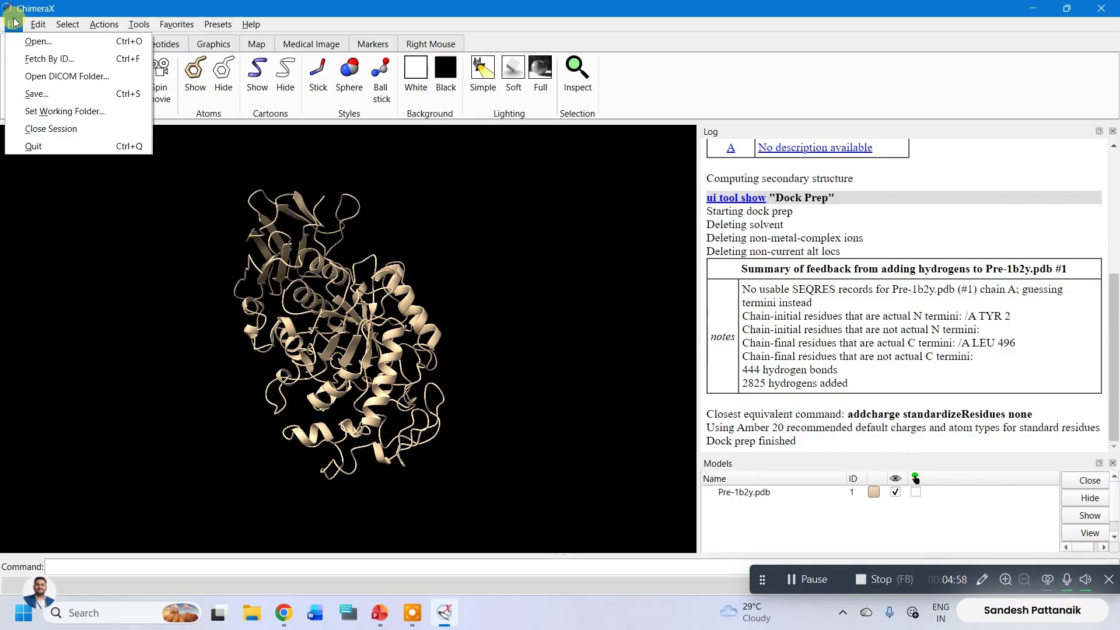
pyautogui.click(30, 94)
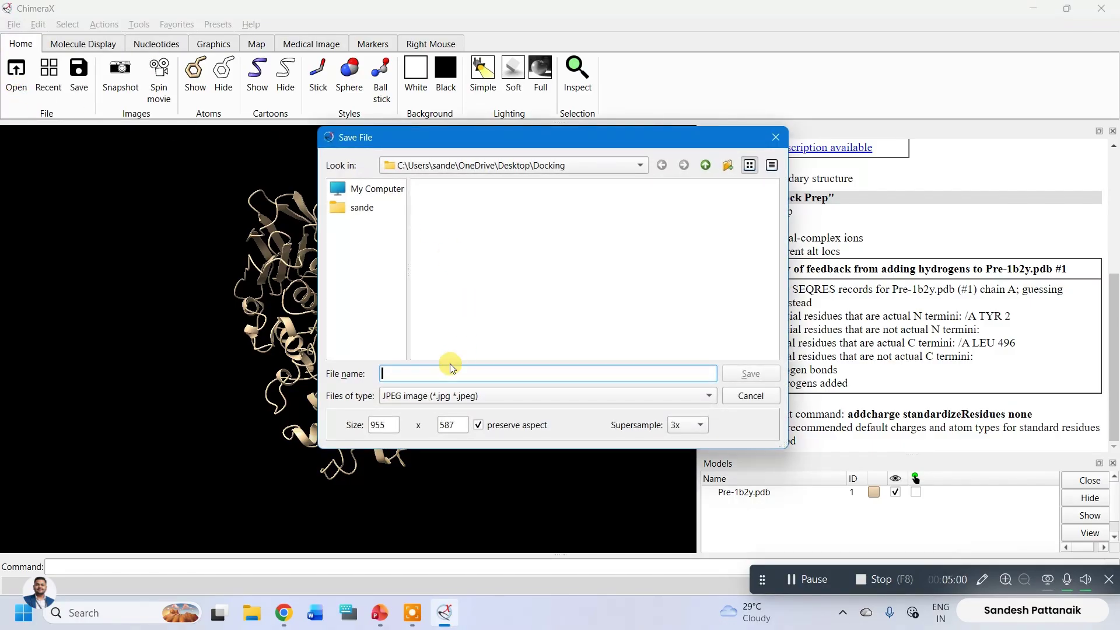
pyautogui.click(453, 395)
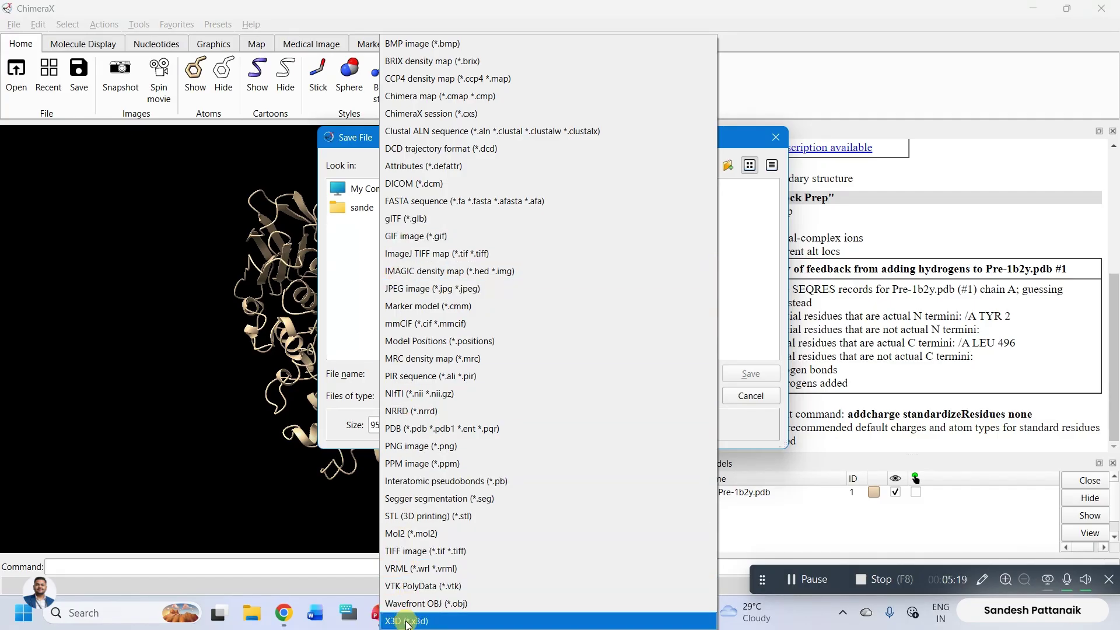
pyautogui.click(418, 431)
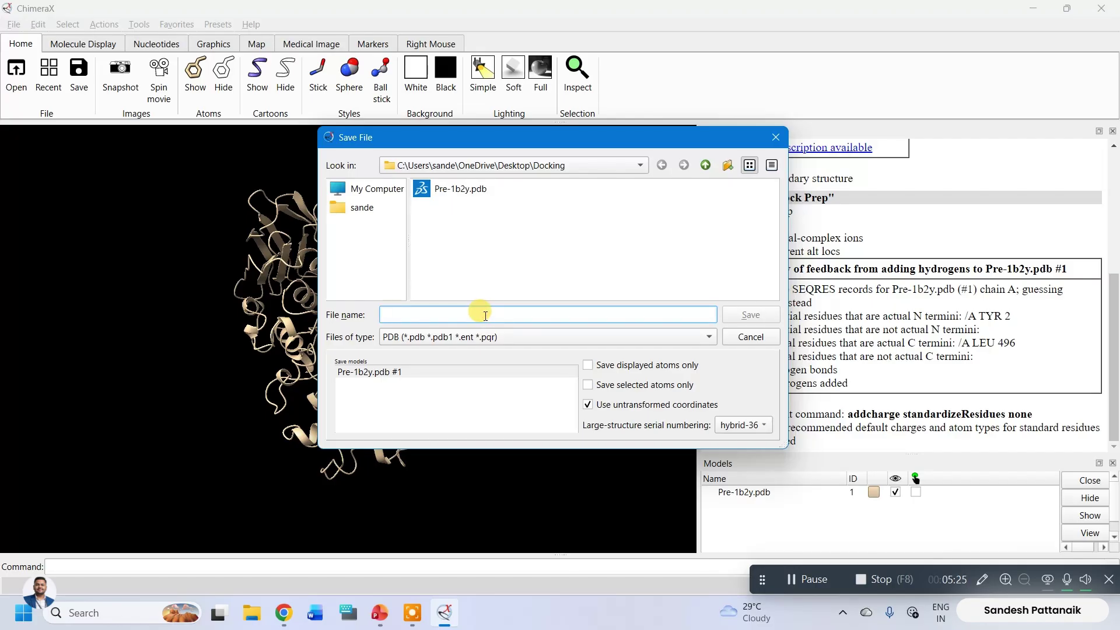
pyautogui.write('Final_PrepP21b2y')
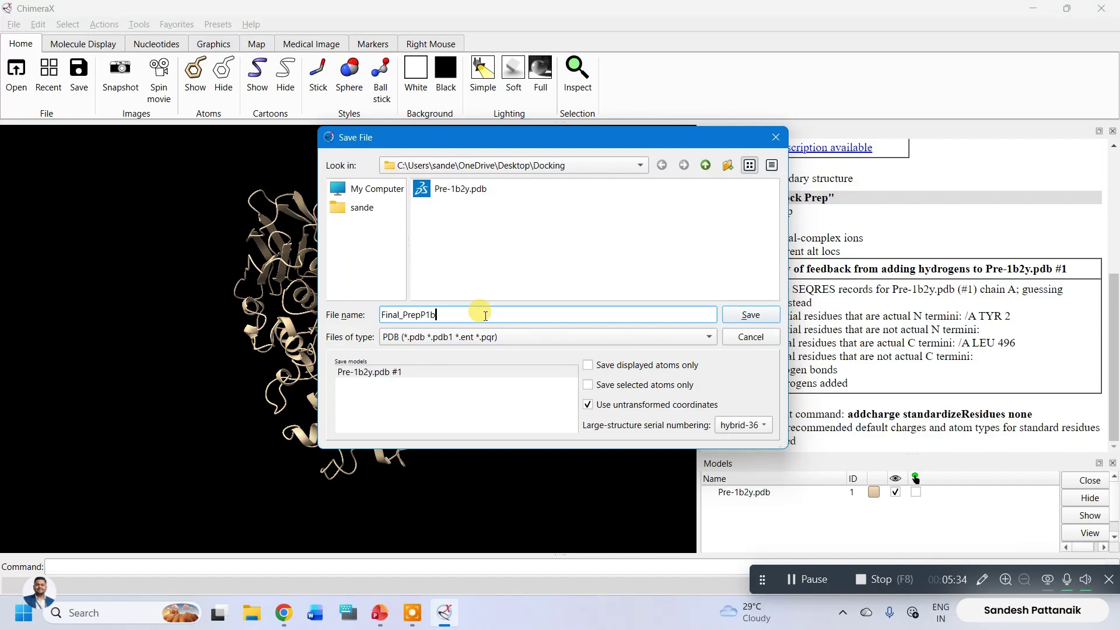
pyautogui.click(750, 314)
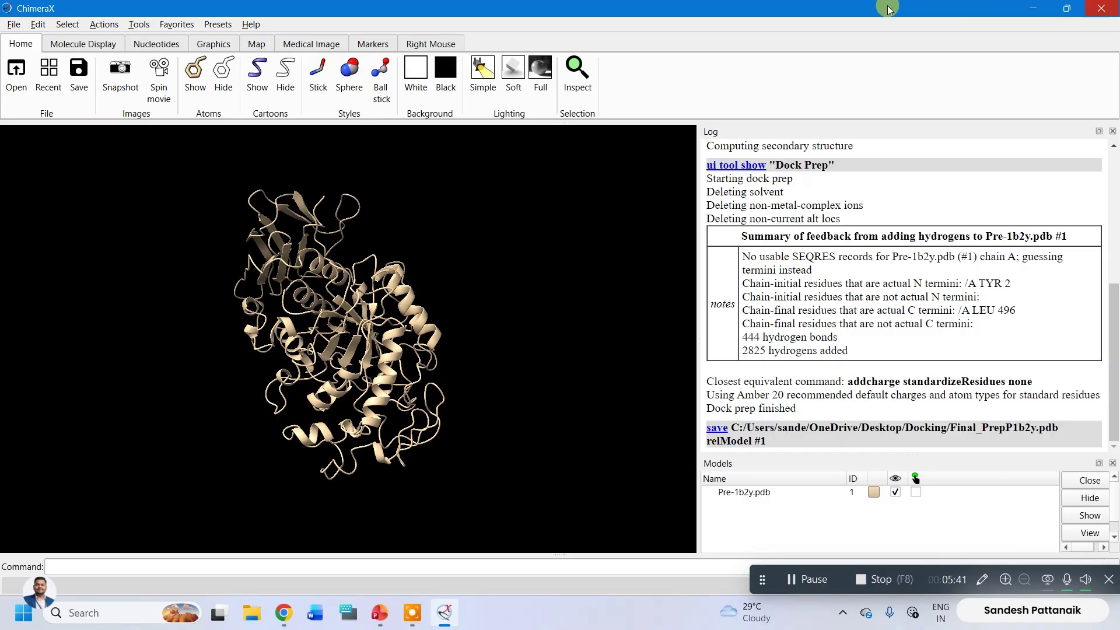
pyautogui.click(1100, 8)
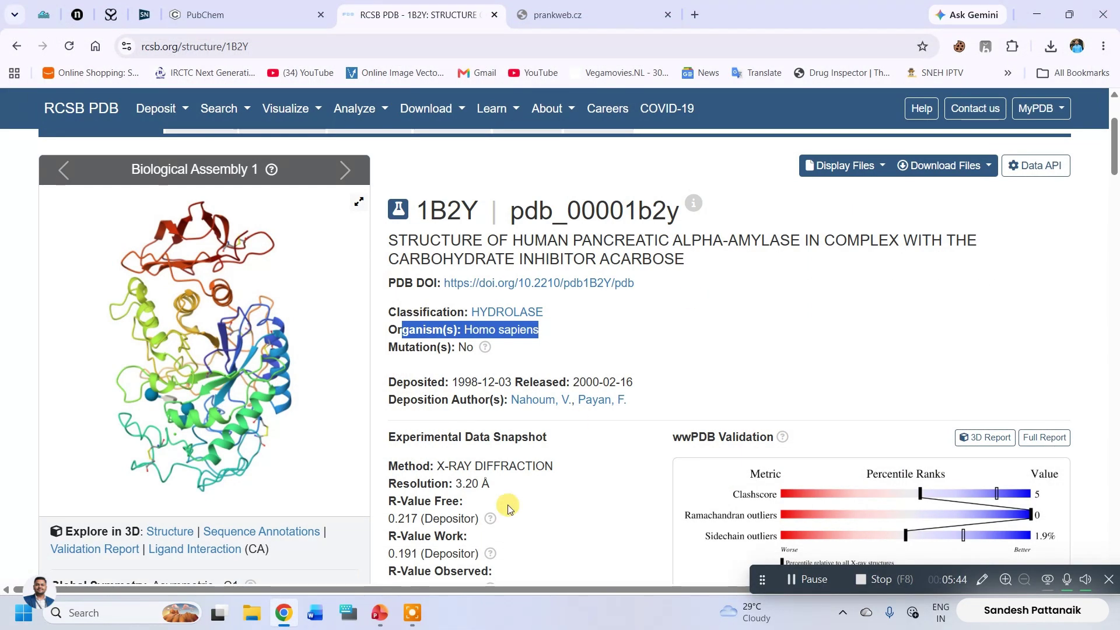
# Step: Check the docking workflow slide in PowerPoint, then download Isoquercetin's 3D conformer in SDF format from PubChem in Chrome
pyautogui.click(379, 613)
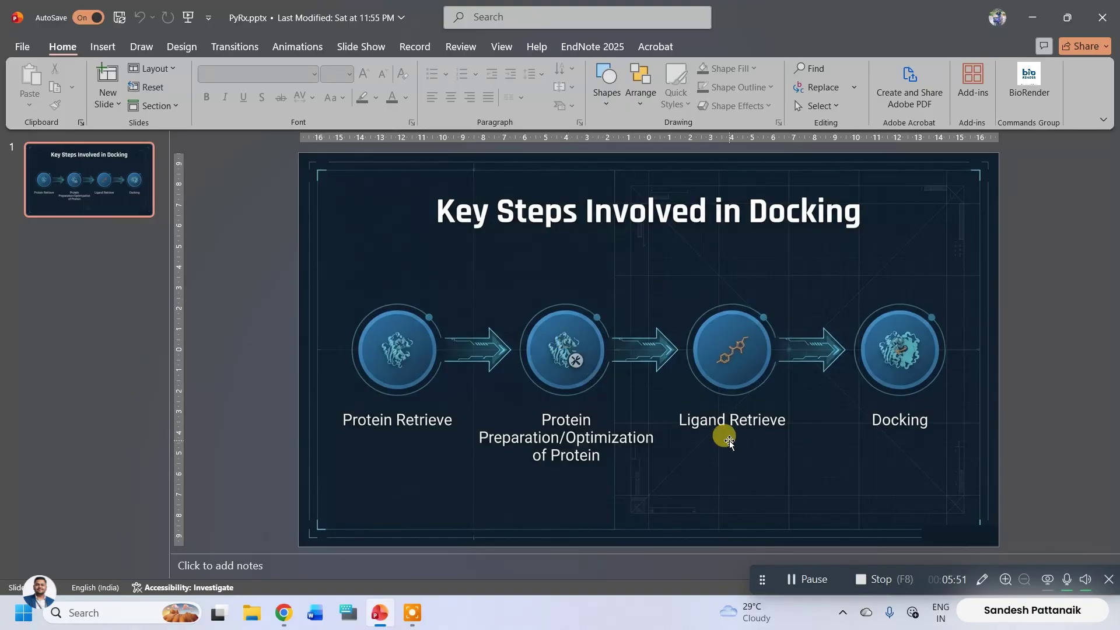
pyautogui.click(283, 612)
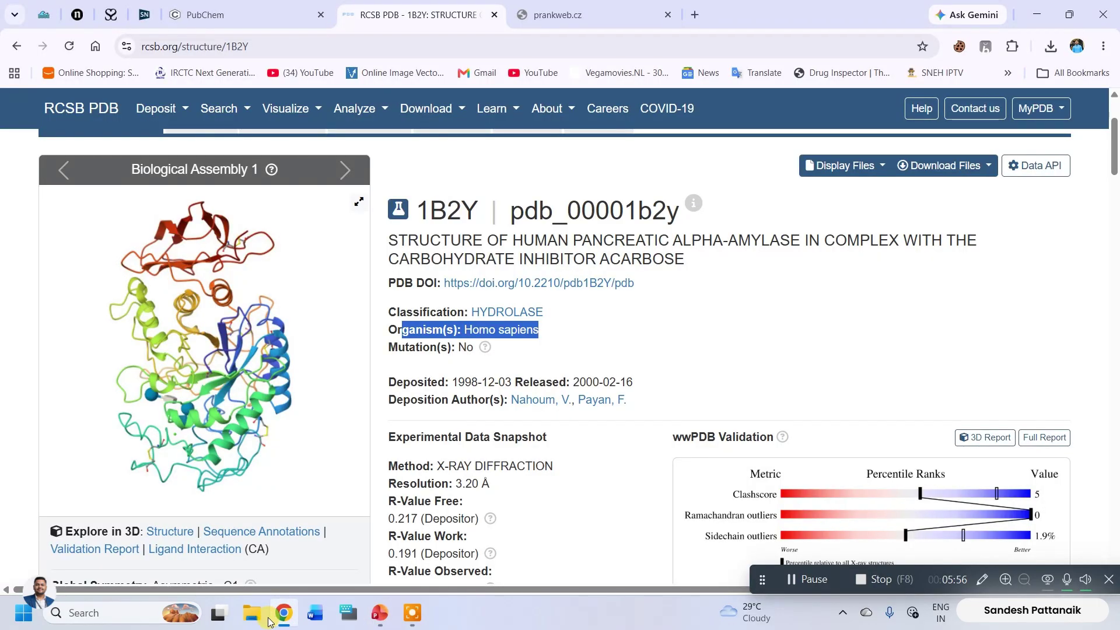
pyautogui.click(272, 6)
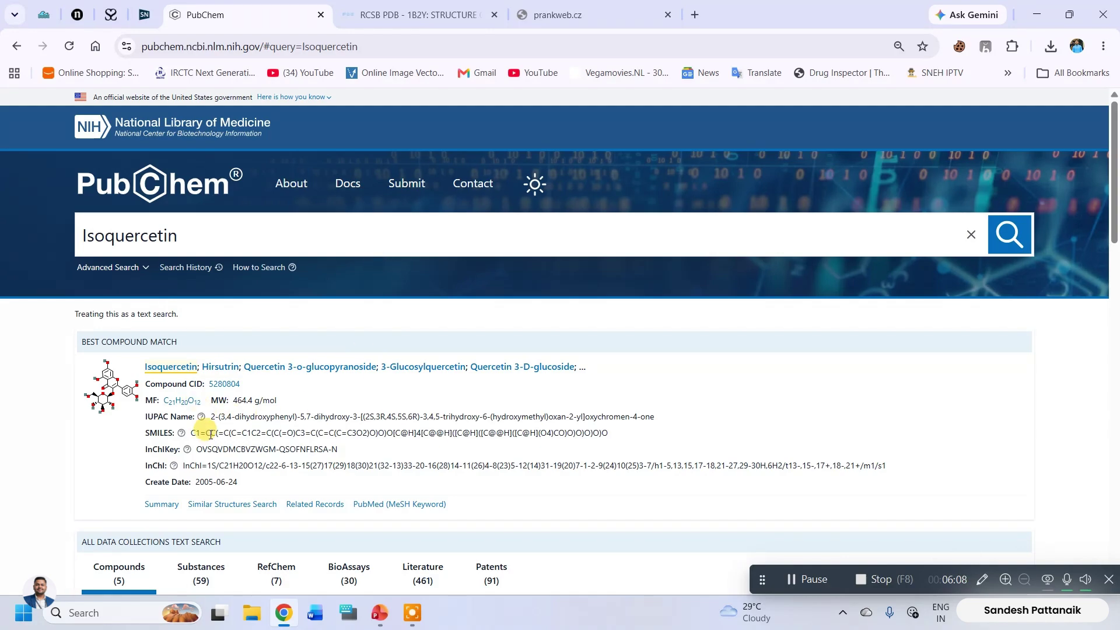
pyautogui.click(156, 372)
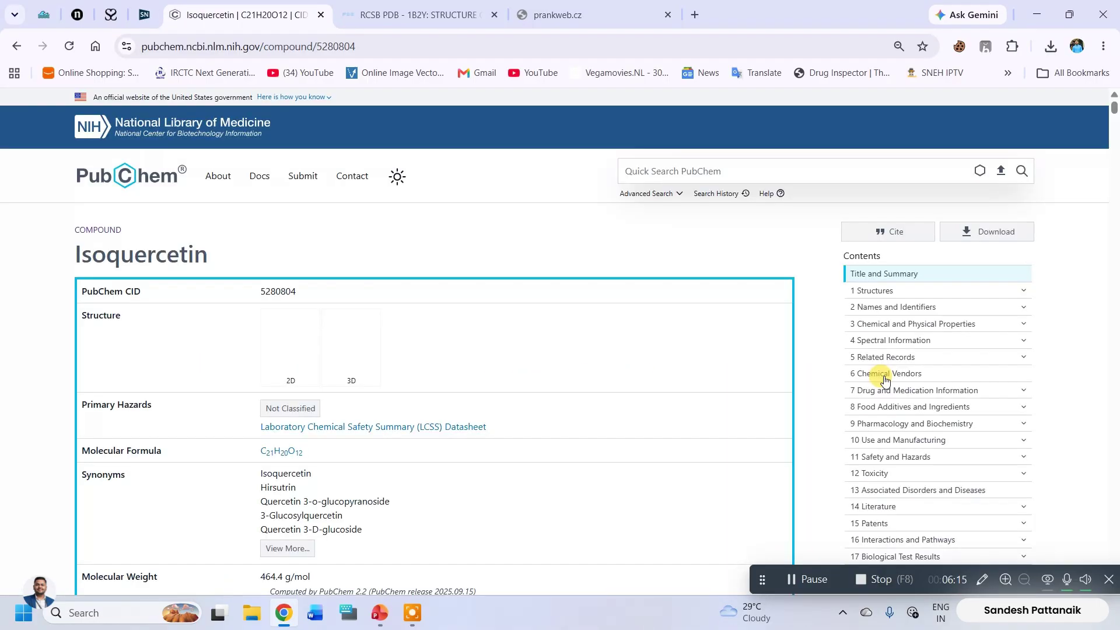
pyautogui.click(1007, 231)
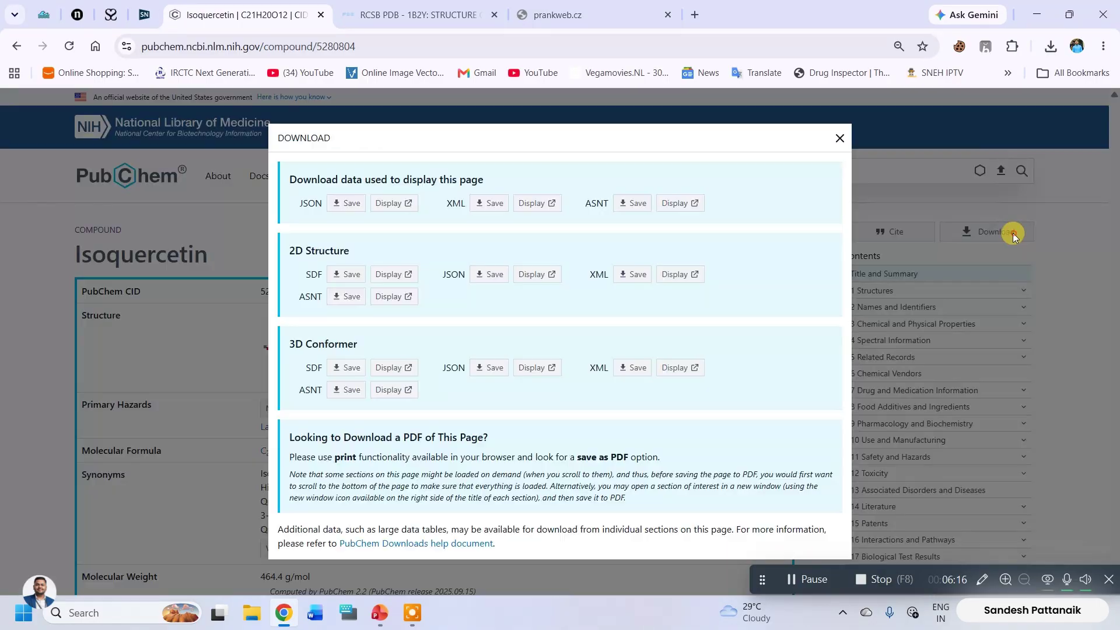
pyautogui.click(341, 372)
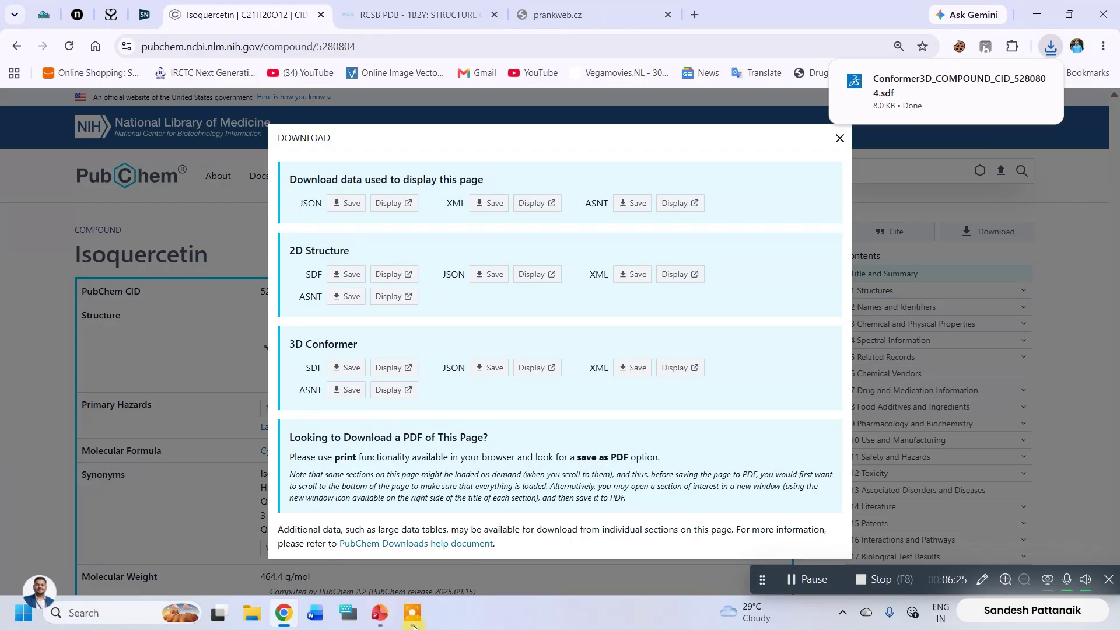
# Step: Launch PyRx from the Windows search and maximize its window
pyautogui.click(379, 613)
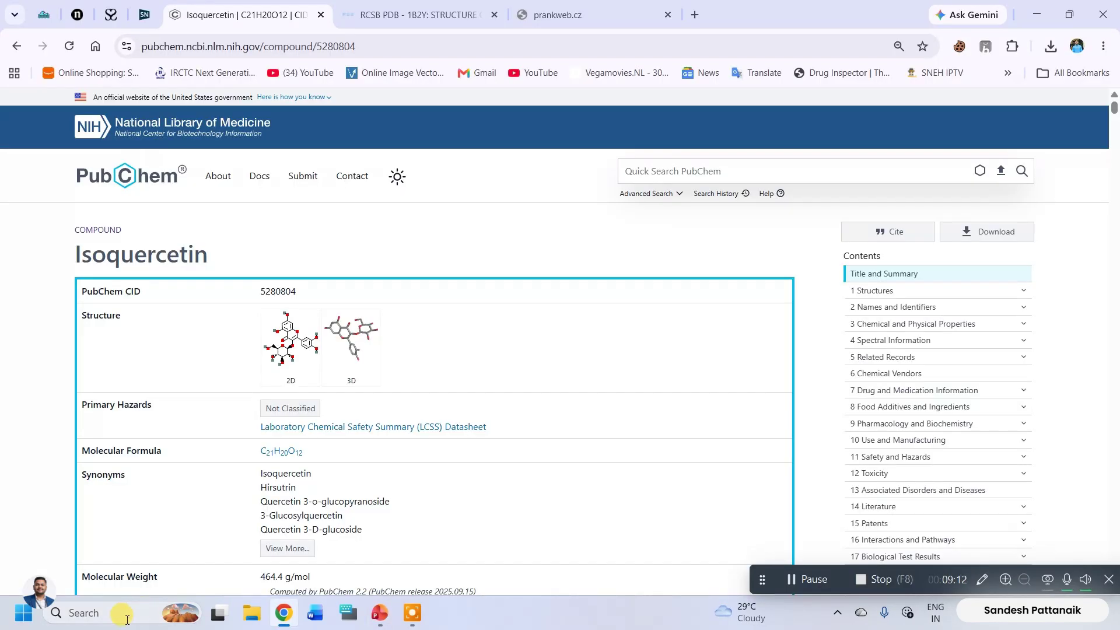
pyautogui.click(74, 619)
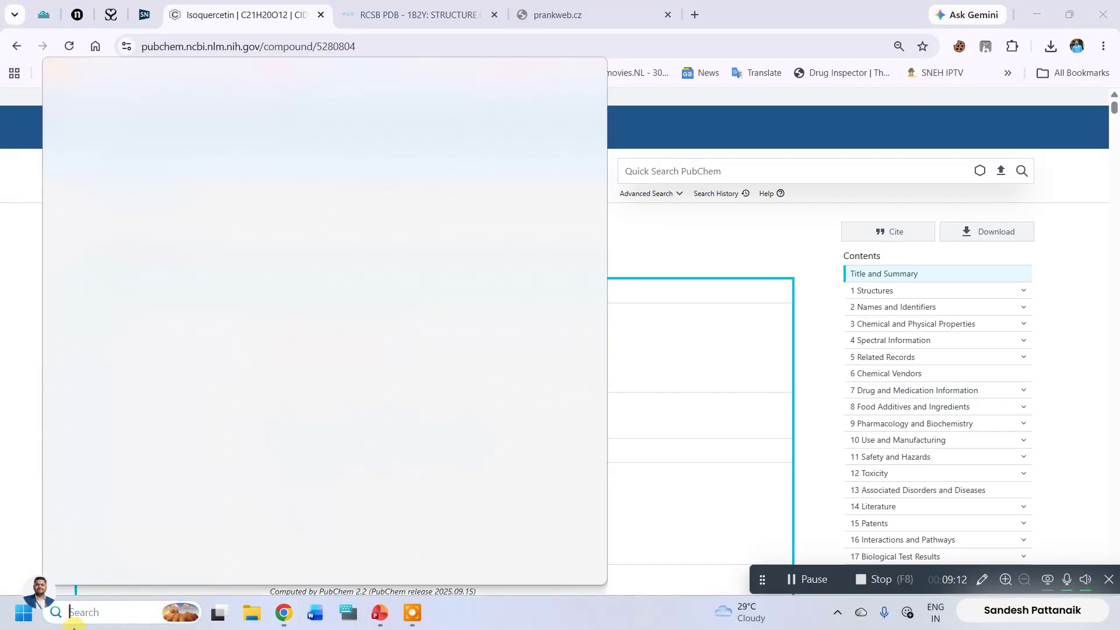
pyautogui.write('py')
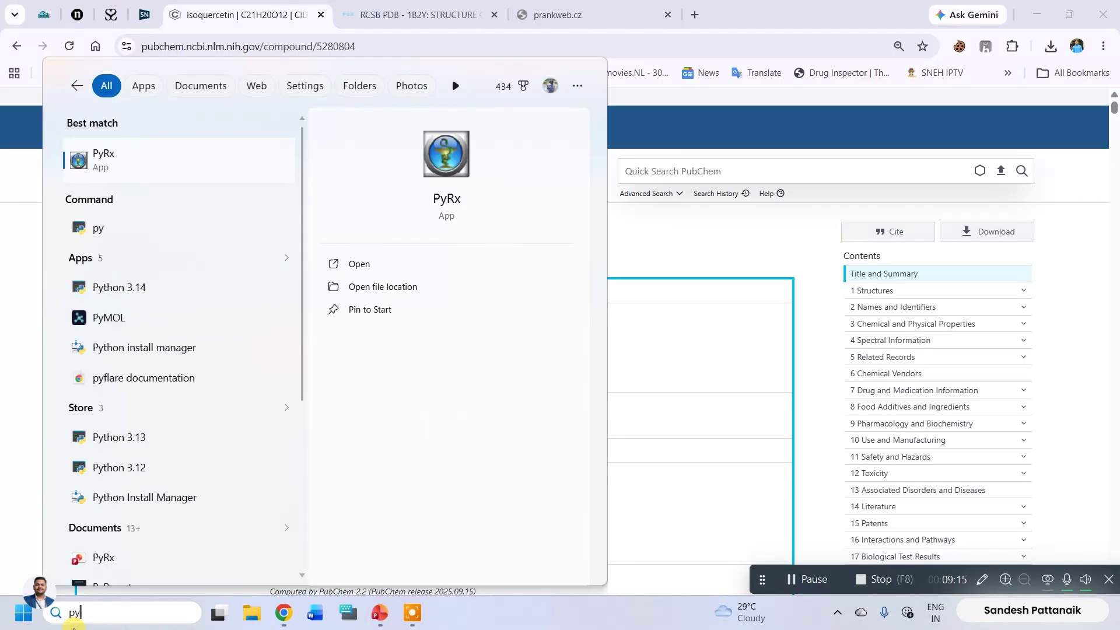
pyautogui.press('Return')
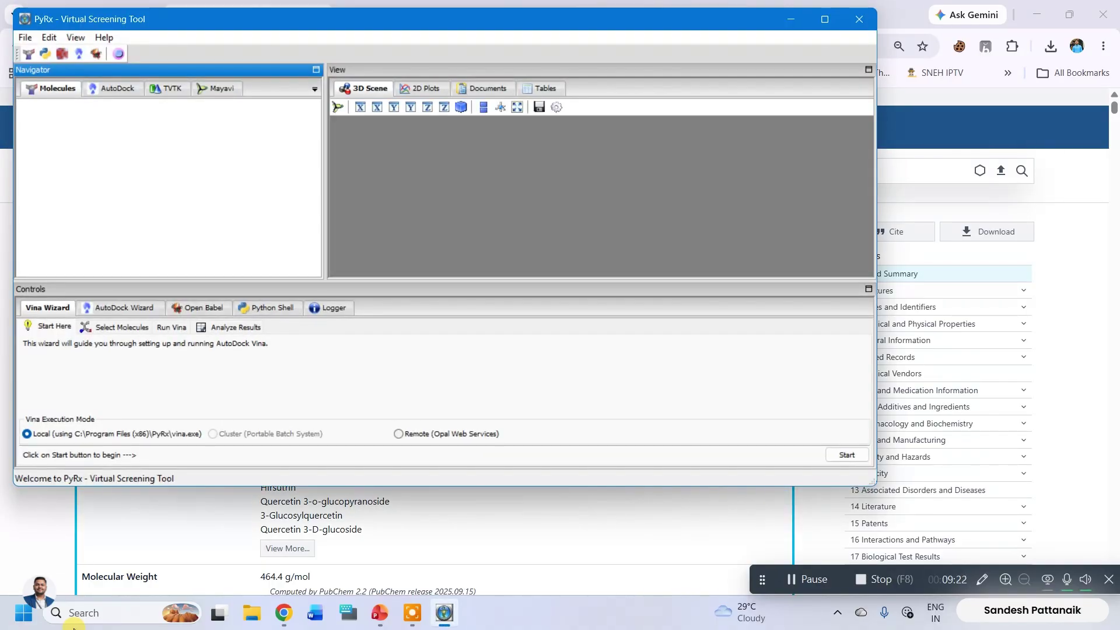
pyautogui.click(825, 21)
# Step: Load the Final_PrepP1b2y.pdb molecule from the Docking folder into PyRx
pyautogui.click(12, 23)
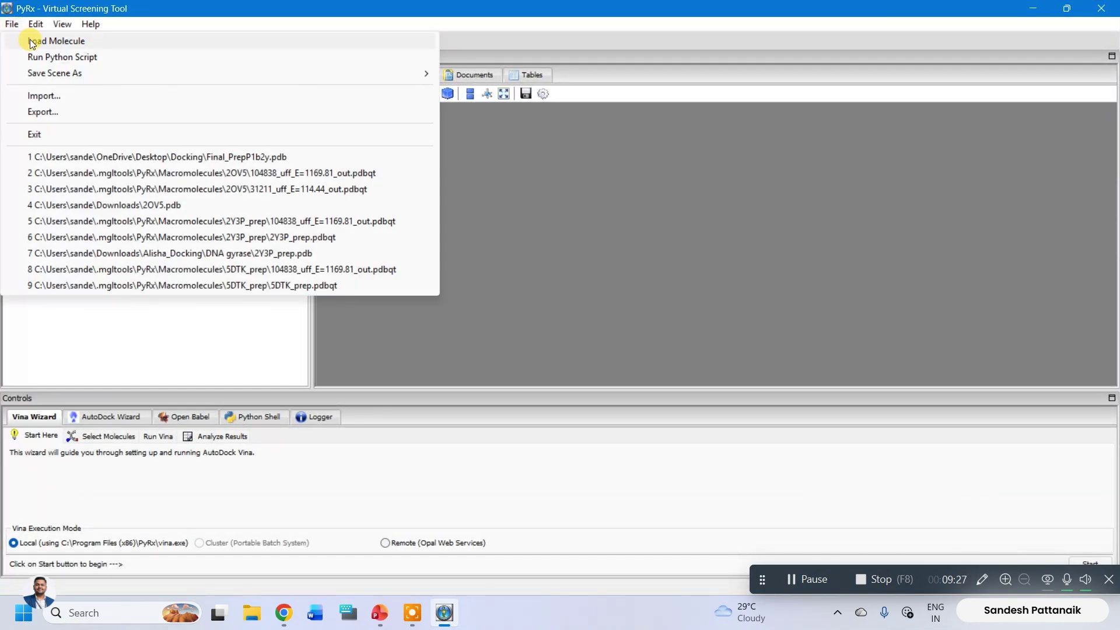
pyautogui.click(31, 41)
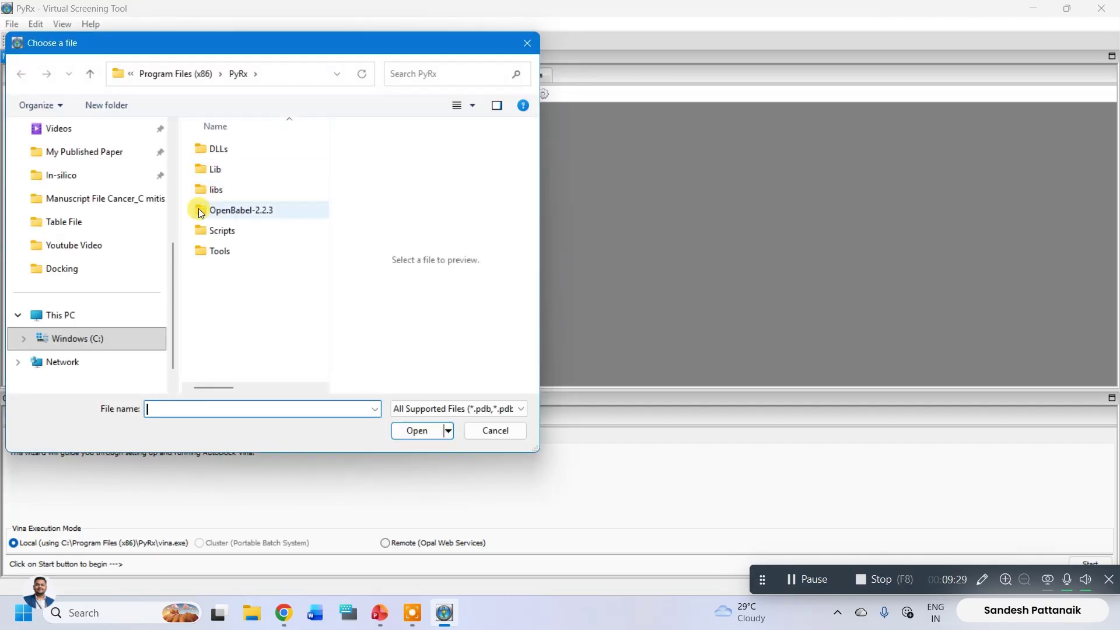
pyautogui.click(89, 269)
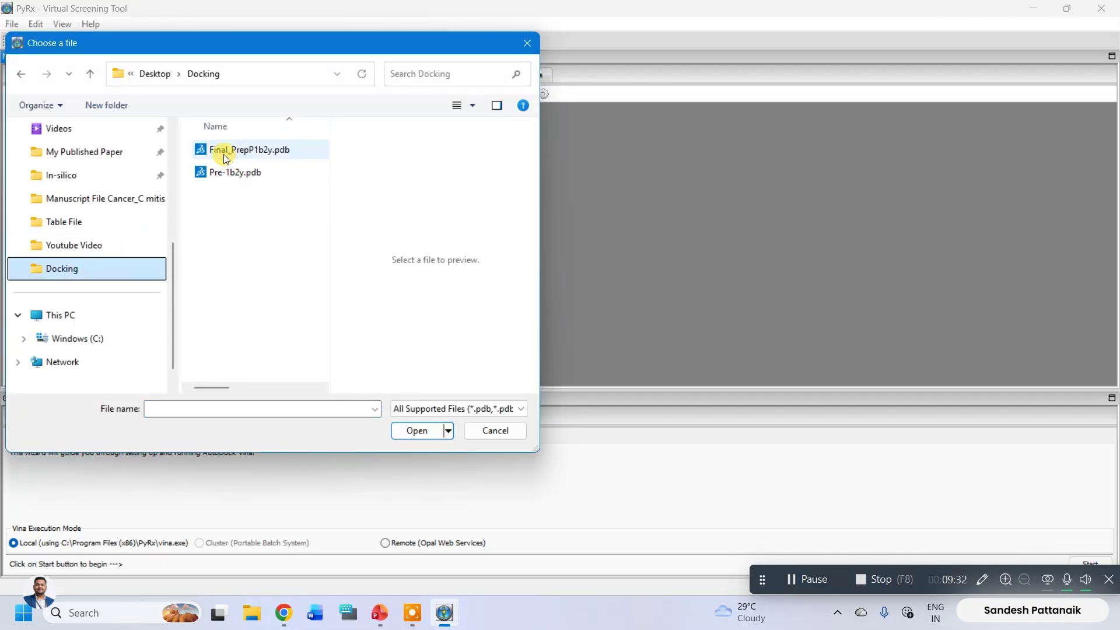
pyautogui.click(248, 150)
pyautogui.click(413, 432)
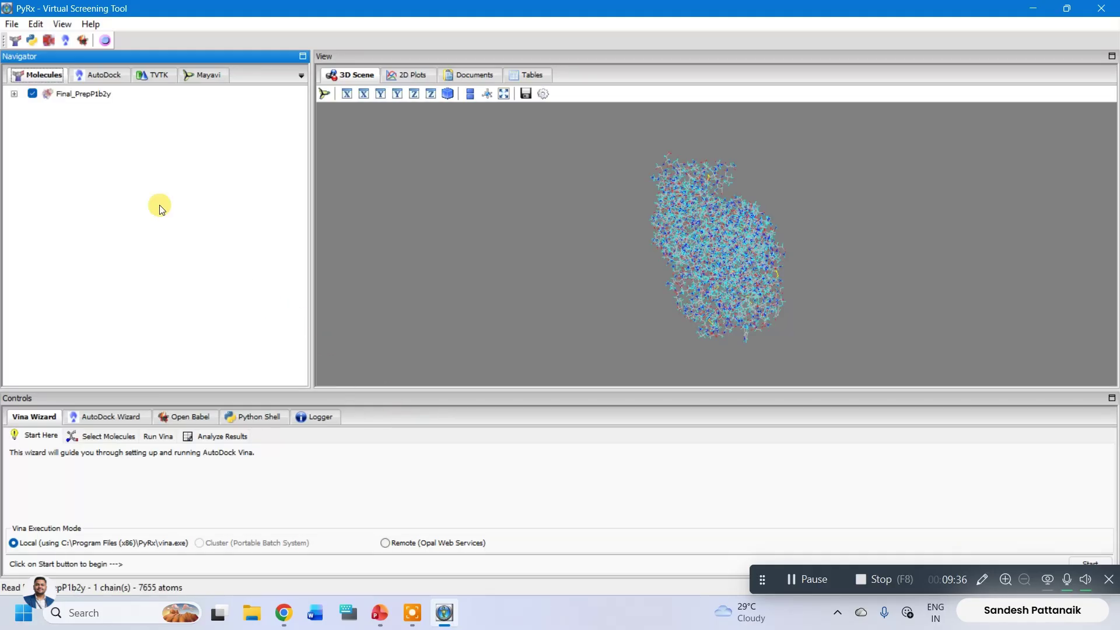
# Step: Convert the loaded Final_PrepP1b2y protein into an AutoDock macromolecule
pyautogui.rightClick(77, 94)
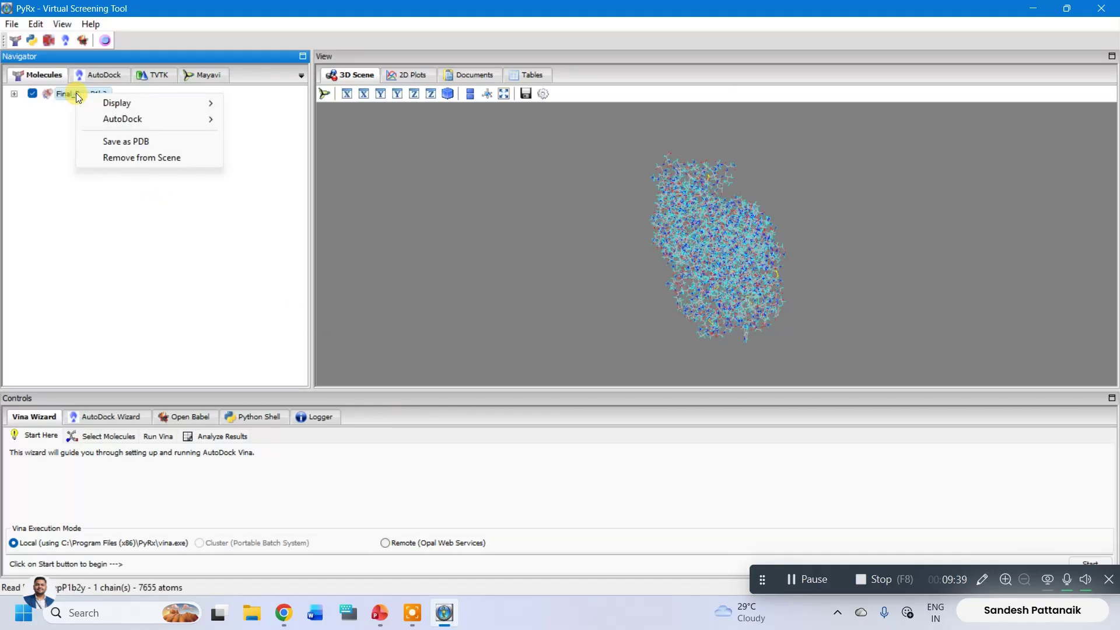
pyautogui.moveTo(118, 121)
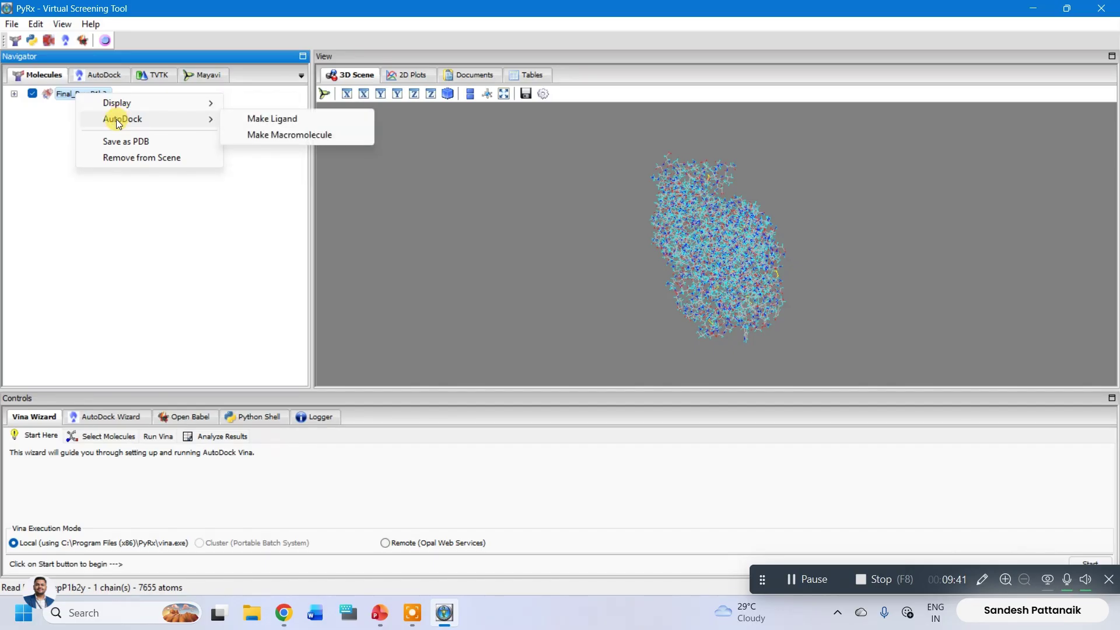
pyautogui.click(273, 135)
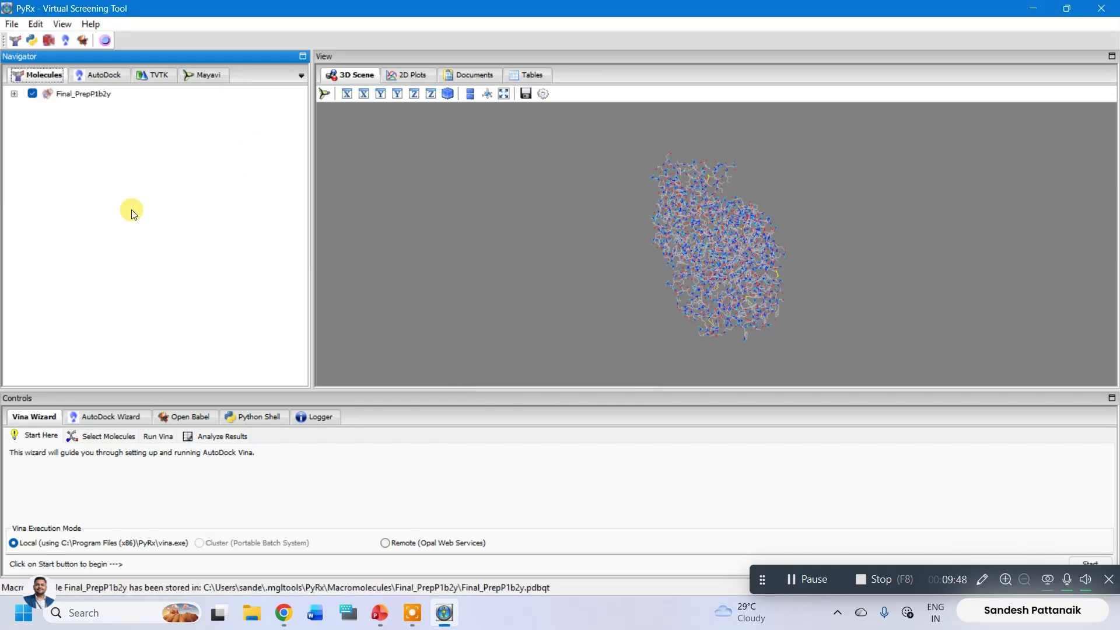
pyautogui.moveTo(736, 165); pyautogui.dragTo(705, 159)
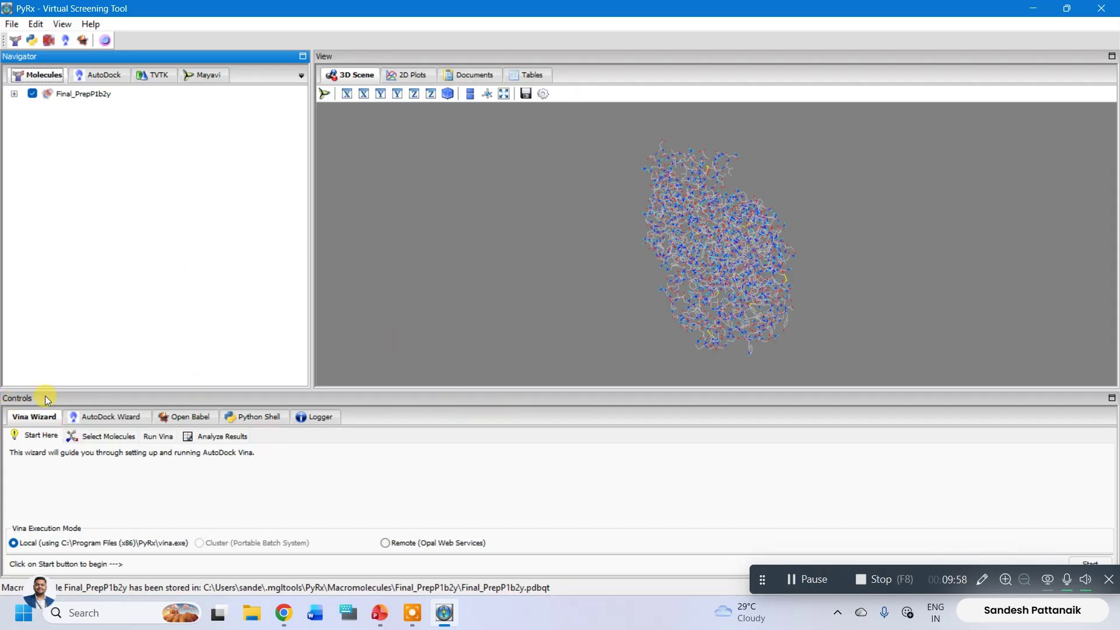
# Step: Import the ligand file Conformer3D_COMPOUND_CID_5280804.sdf from the Downloads folder through Open Babel
pyautogui.click(190, 418)
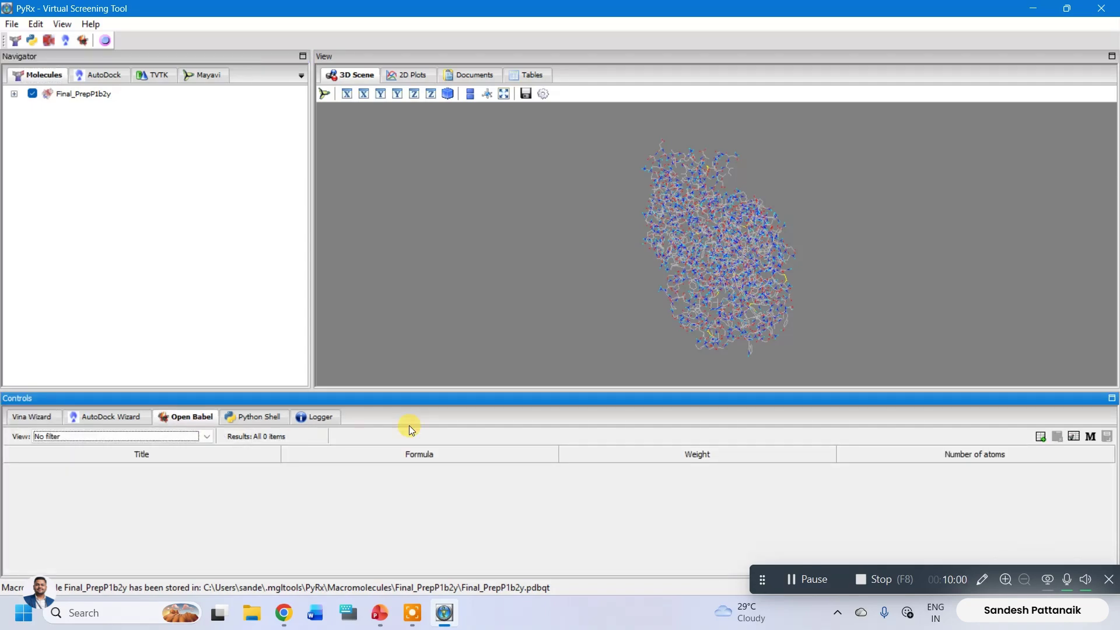
pyautogui.click(1039, 438)
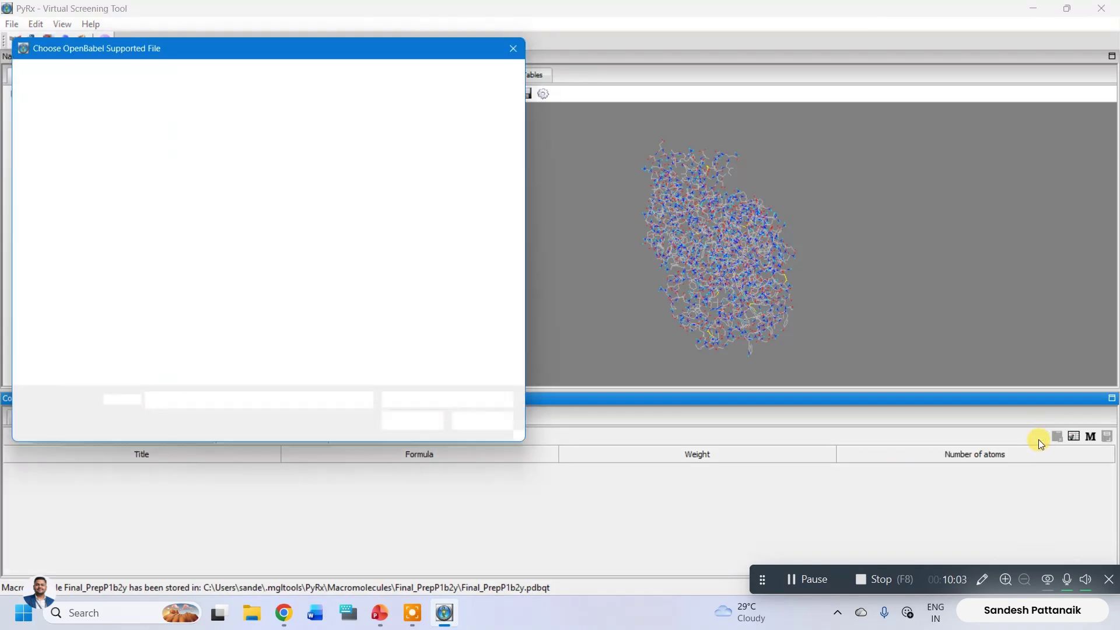
pyautogui.scroll(5, 57, 260)
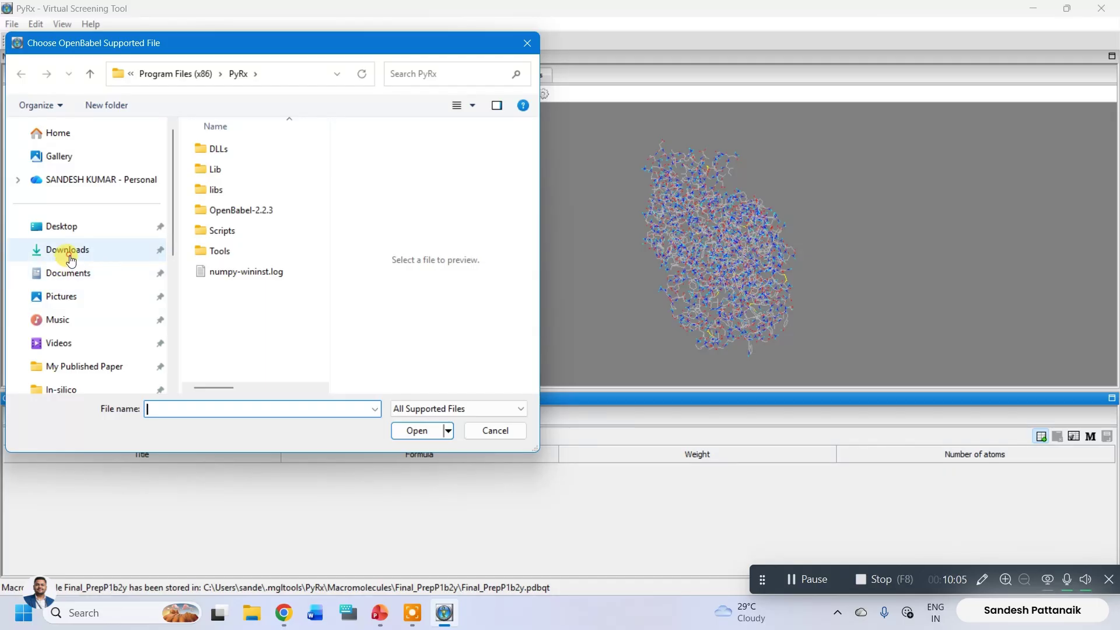
pyautogui.click(67, 250)
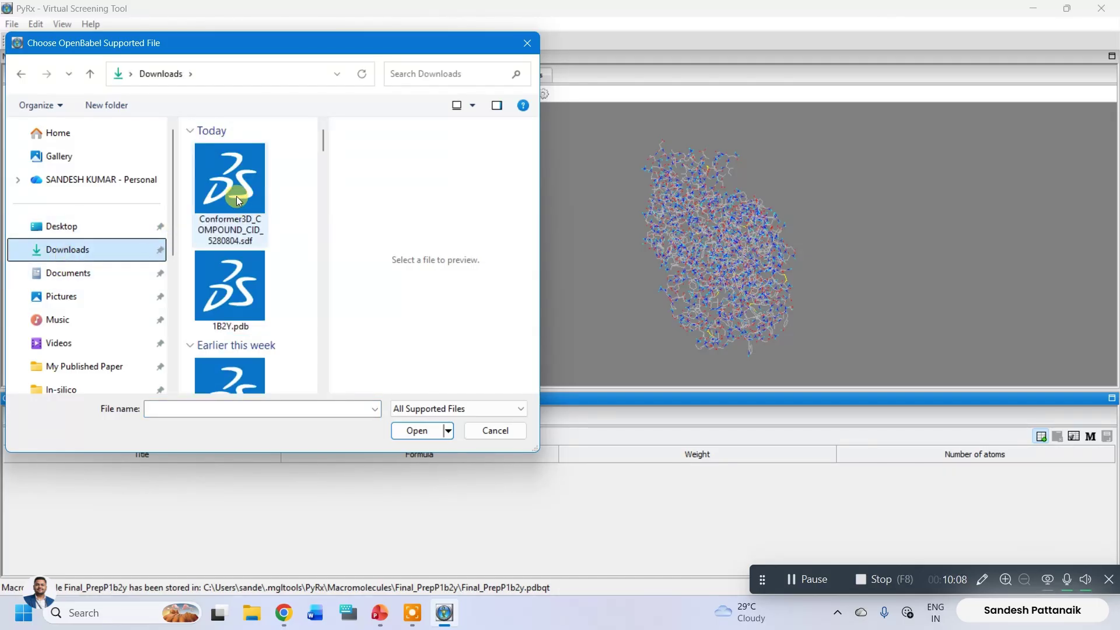
pyautogui.click(237, 196)
pyautogui.click(415, 430)
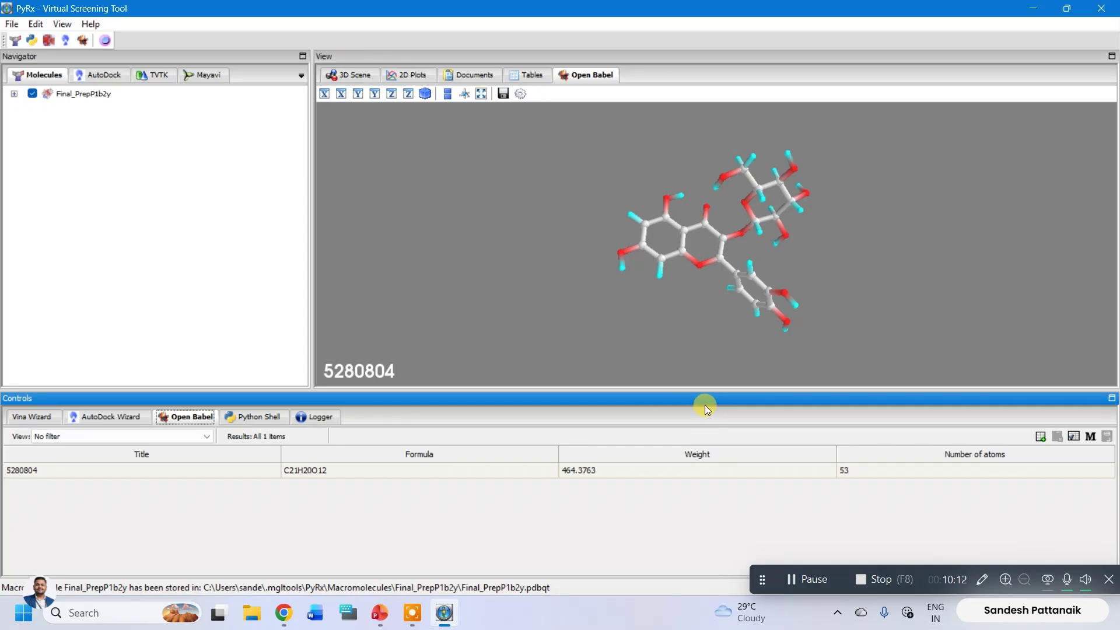
# Step: Energy-minimize all imported ligands and convert them all to AutoDock Ligand (pdbqt) format
pyautogui.rightClick(632, 468)
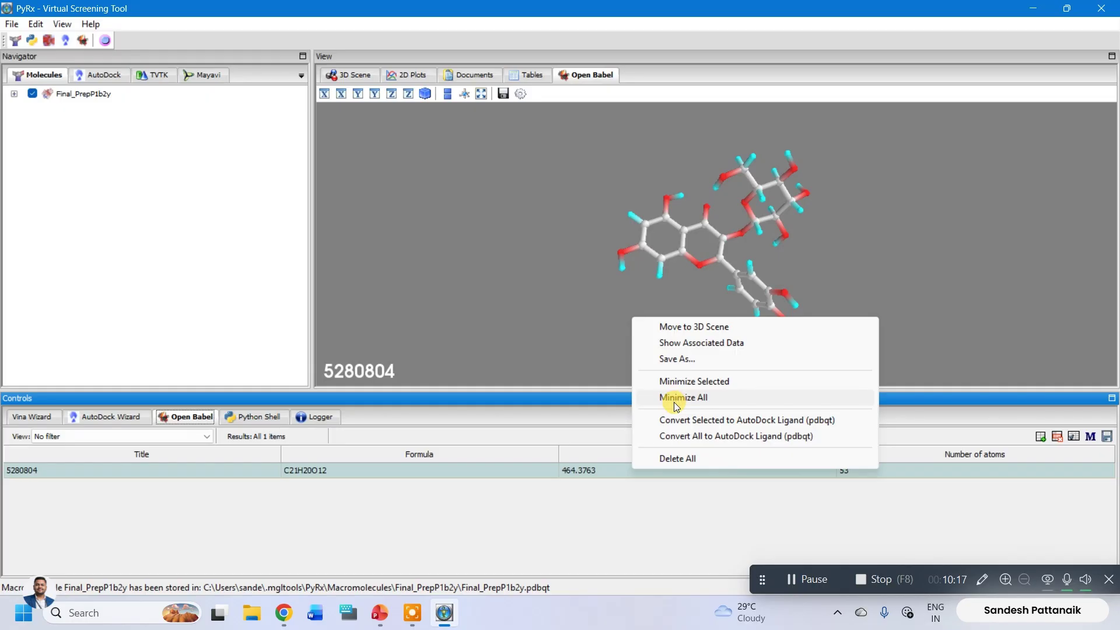
pyautogui.click(675, 397)
pyautogui.rightClick(635, 470)
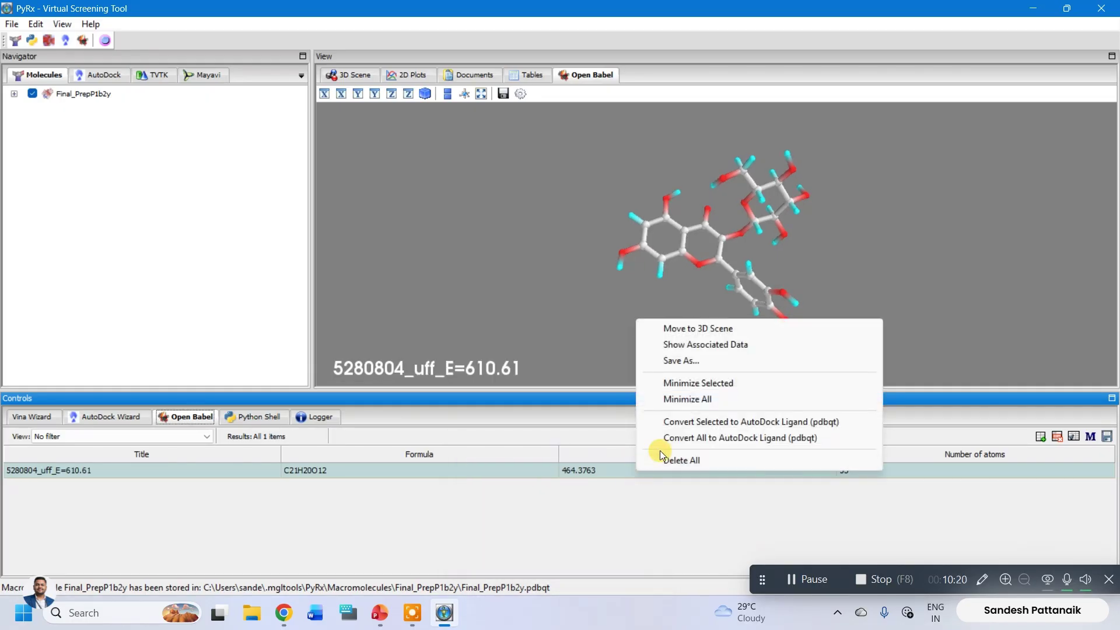
pyautogui.click(663, 443)
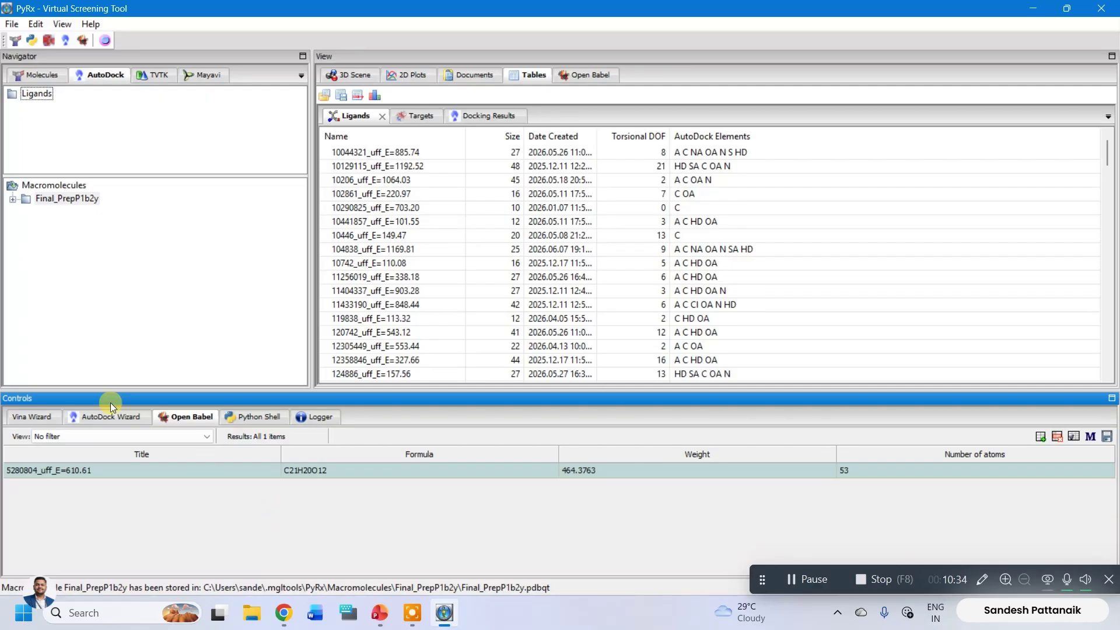
# Step: Open the Vina Wizard and select the 5280804_uff_E=610.61.pdbqt ligand and the Final_PrepP1b2y.pdbqt macromolecule file
pyautogui.click(26, 417)
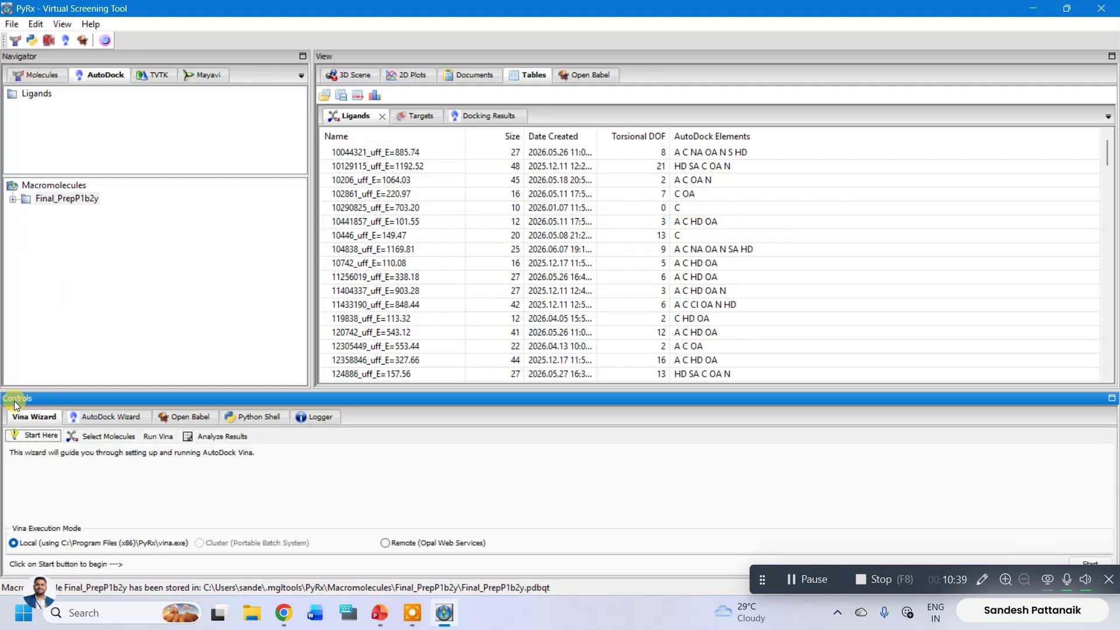
pyautogui.click(12, 200)
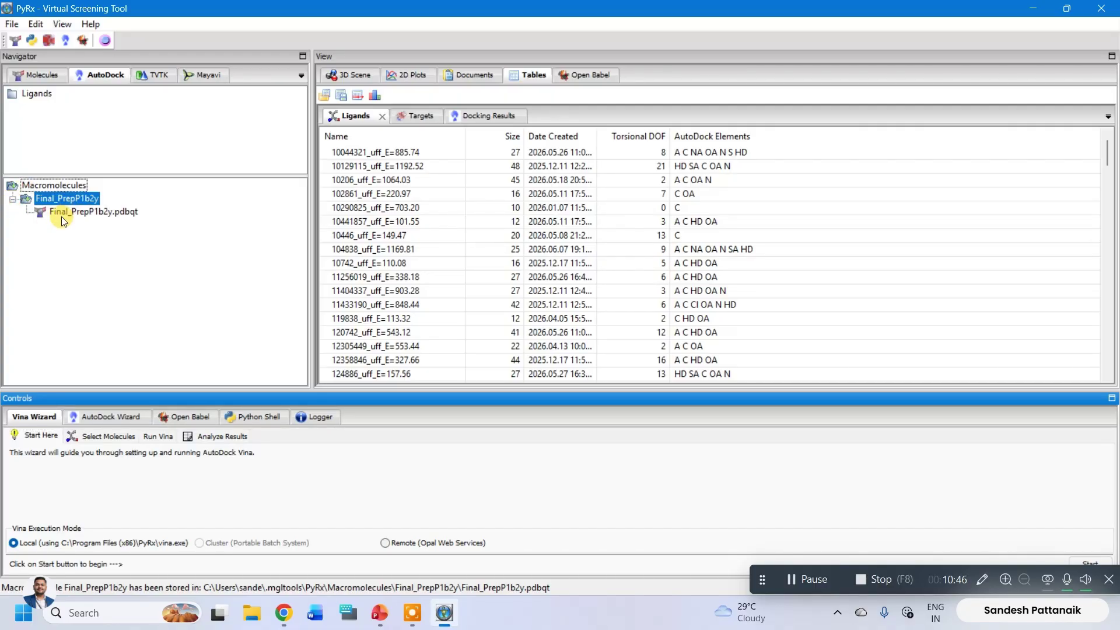
pyautogui.click(62, 216)
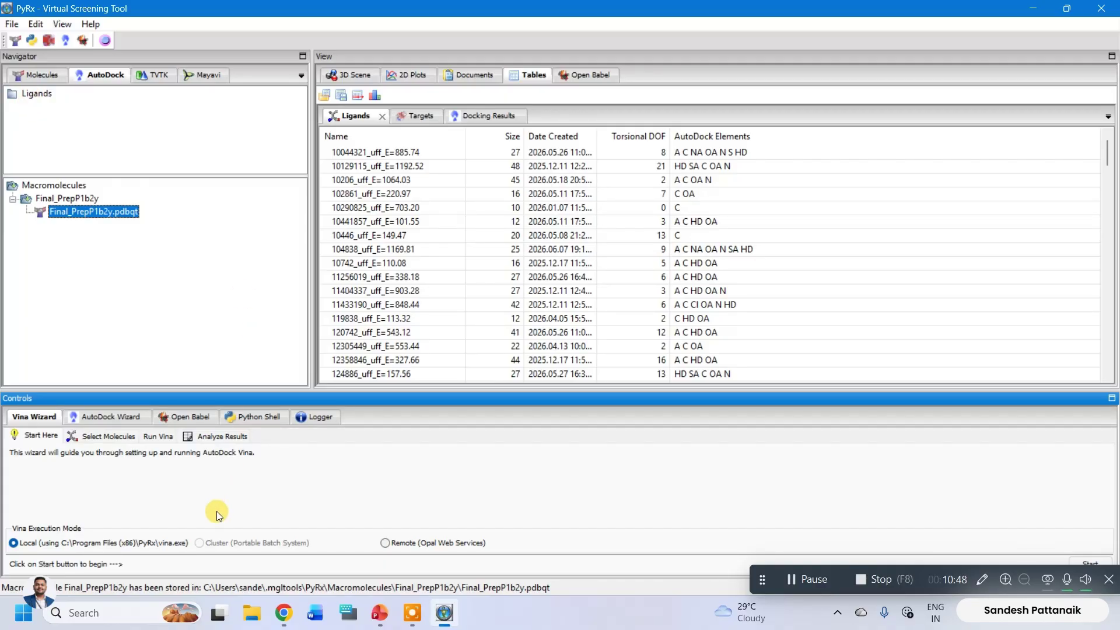
pyautogui.click(34, 94)
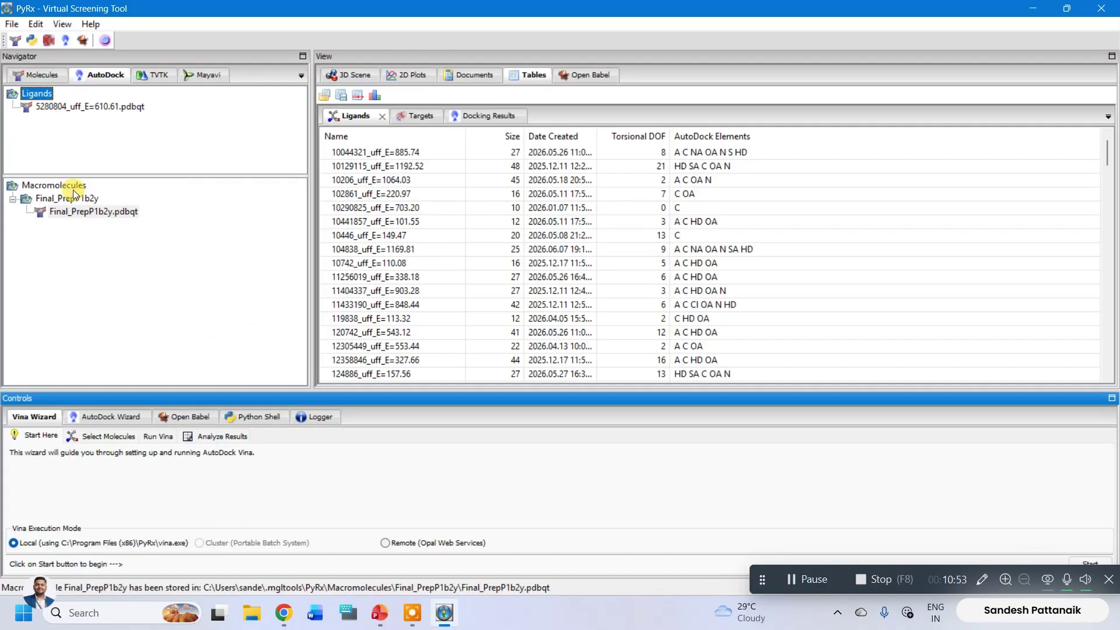
pyautogui.click(74, 108)
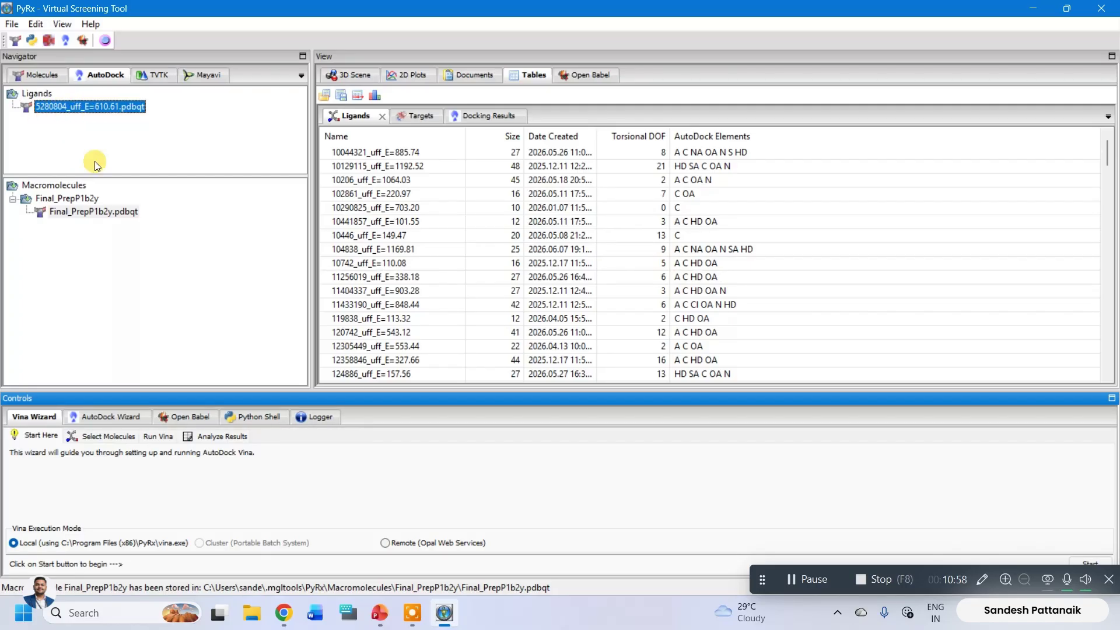
pyautogui.click(97, 214)
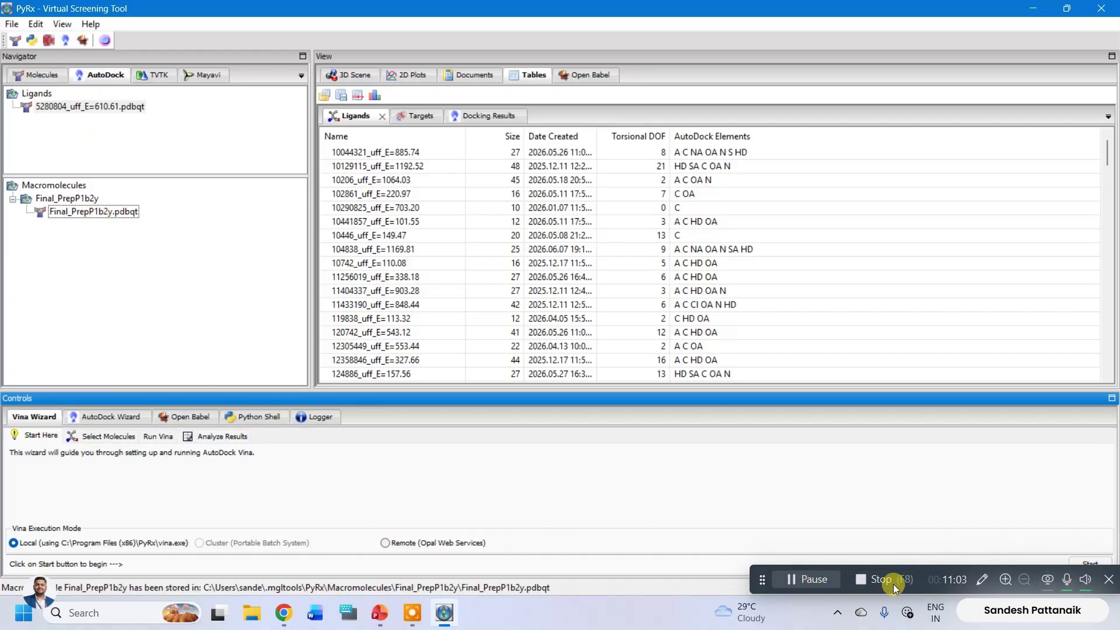
pyautogui.moveTo(765, 577); pyautogui.dragTo(450, 576)
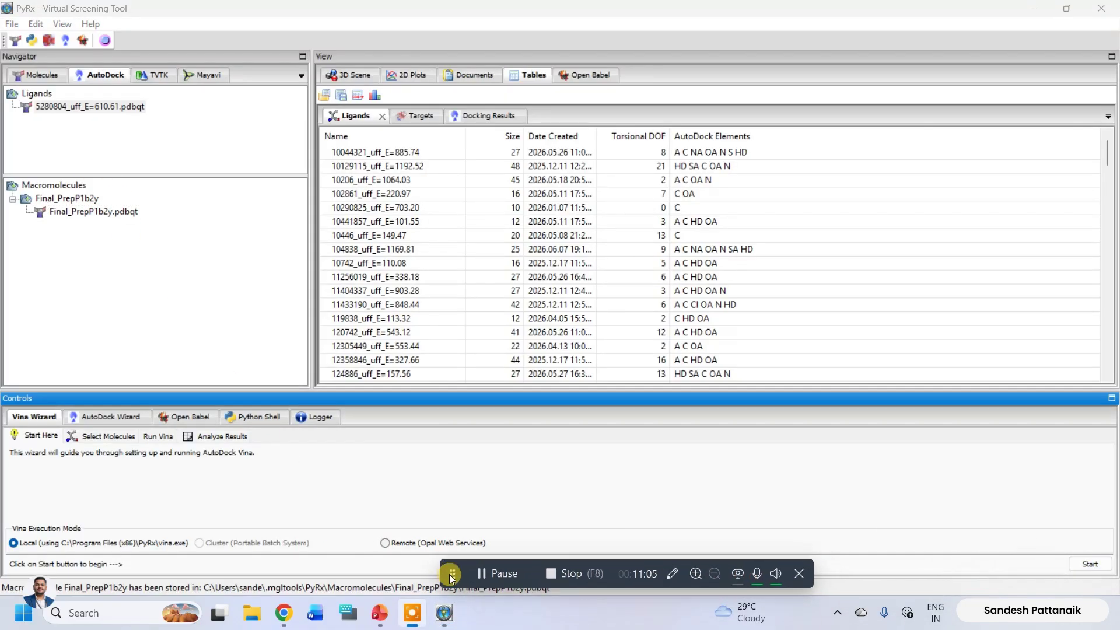
pyautogui.click(1090, 564)
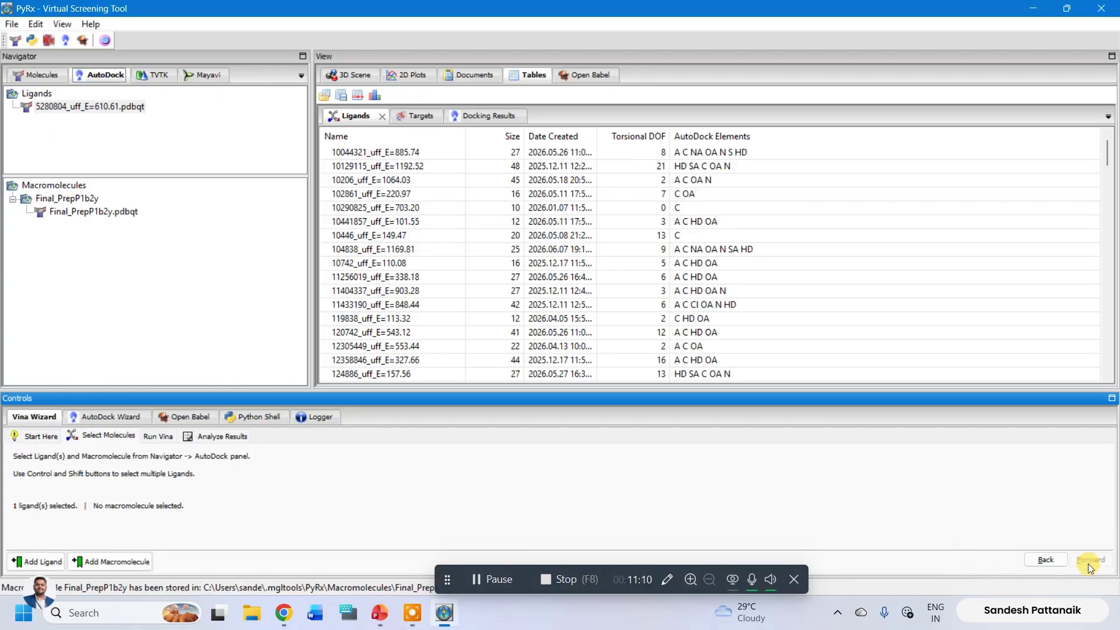
pyautogui.click(58, 212)
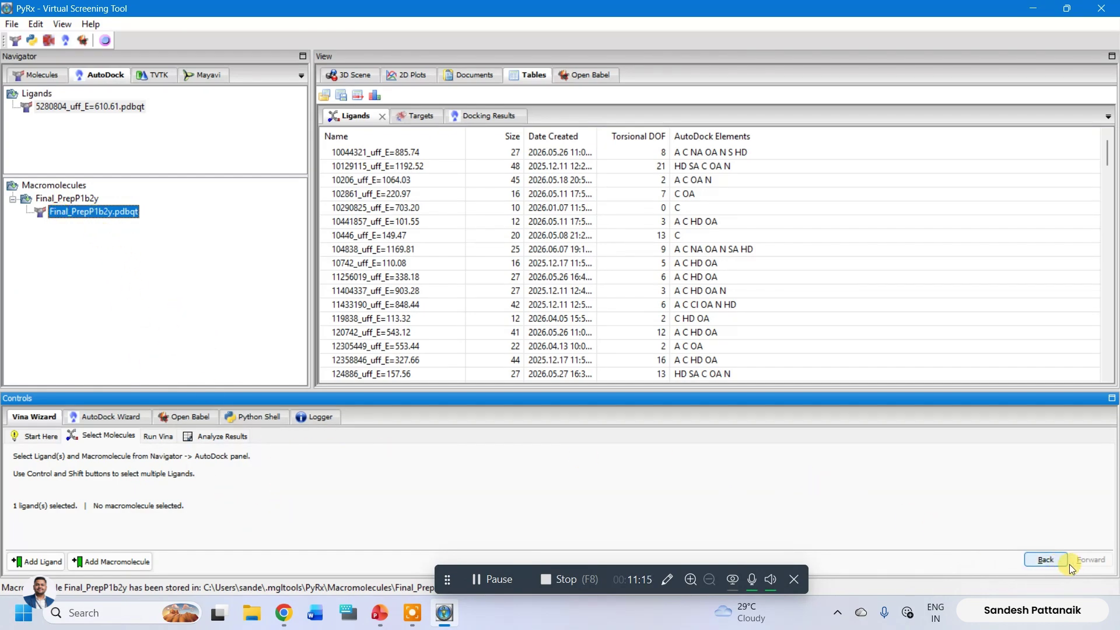
pyautogui.click(56, 111)
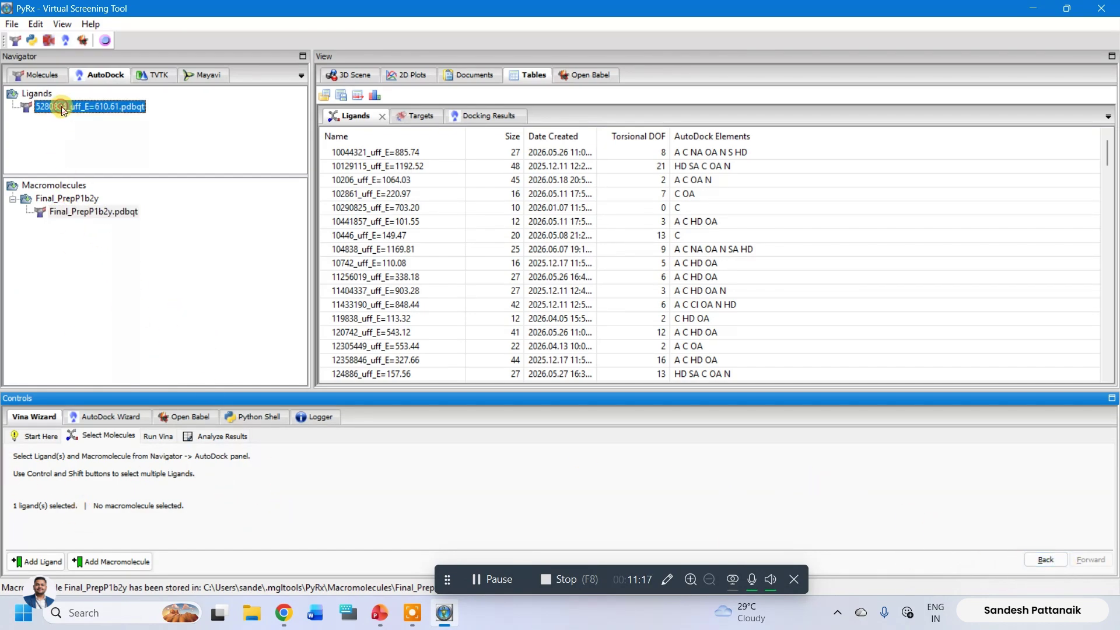
pyautogui.click(79, 214)
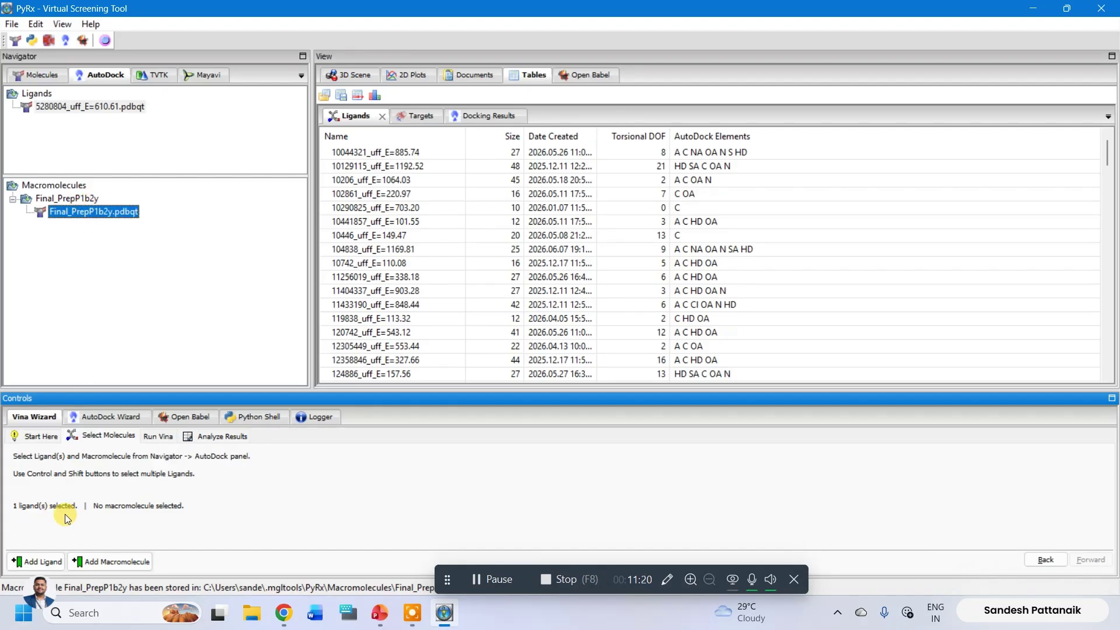
pyautogui.click(1045, 560)
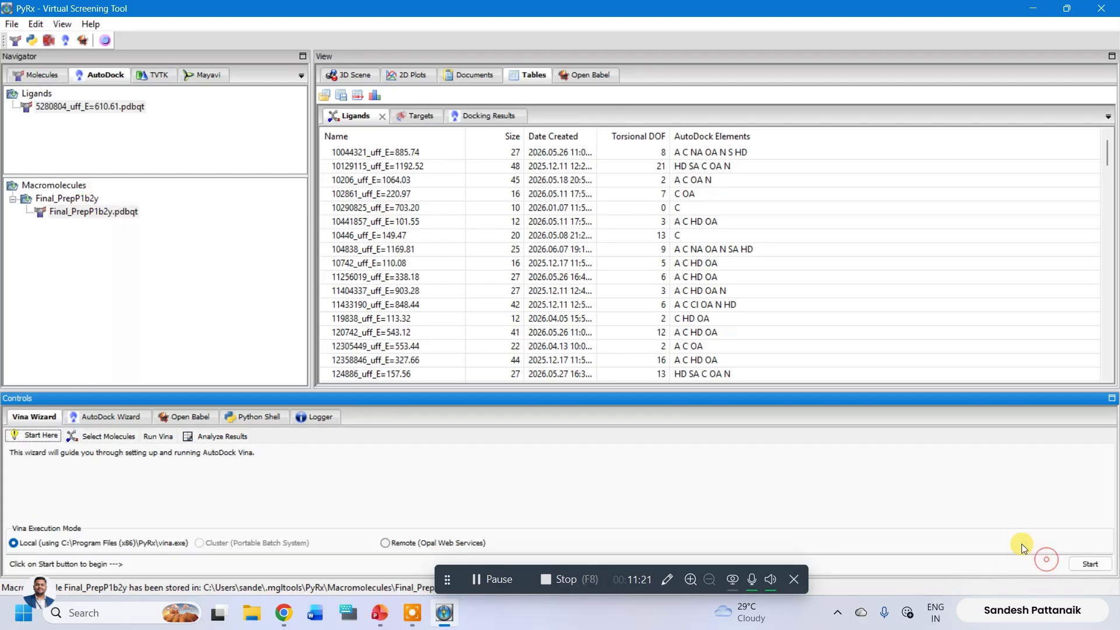
# Step: Select the Final_PrepP1b2y macromolecule folder as the docking target and advance the Vina Wizard to the search space setup
pyautogui.click(54, 198)
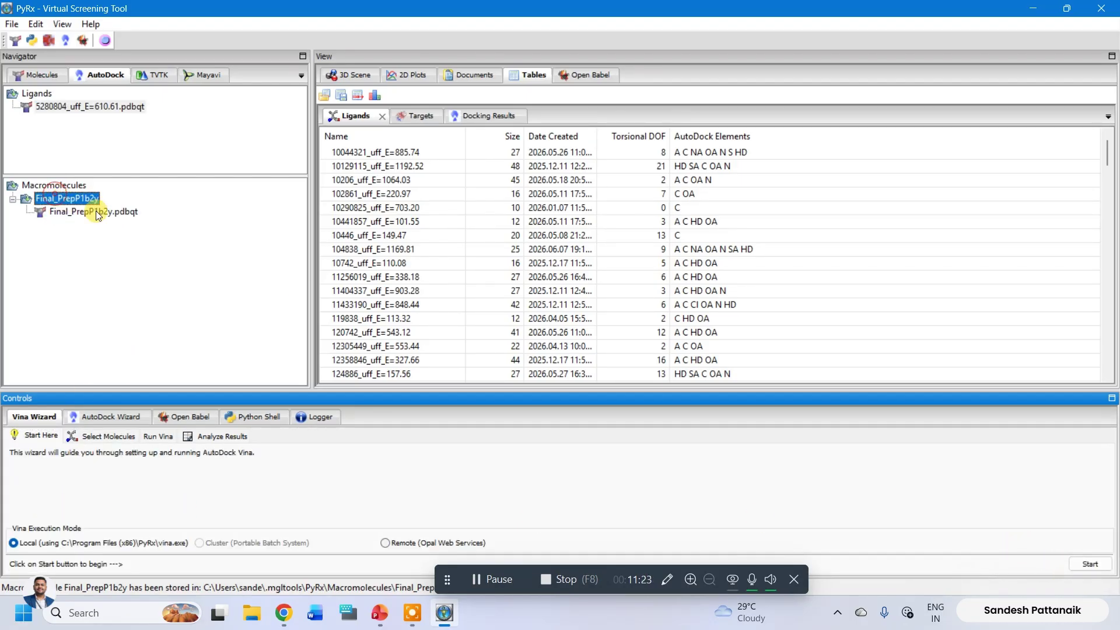
pyautogui.click(1090, 564)
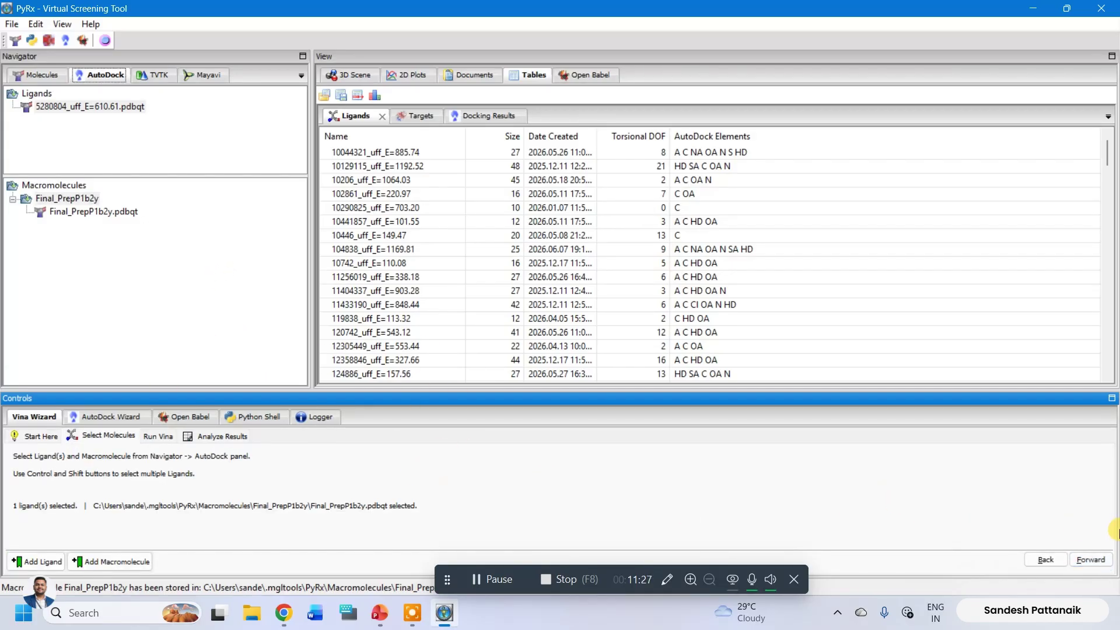
pyautogui.click(1089, 561)
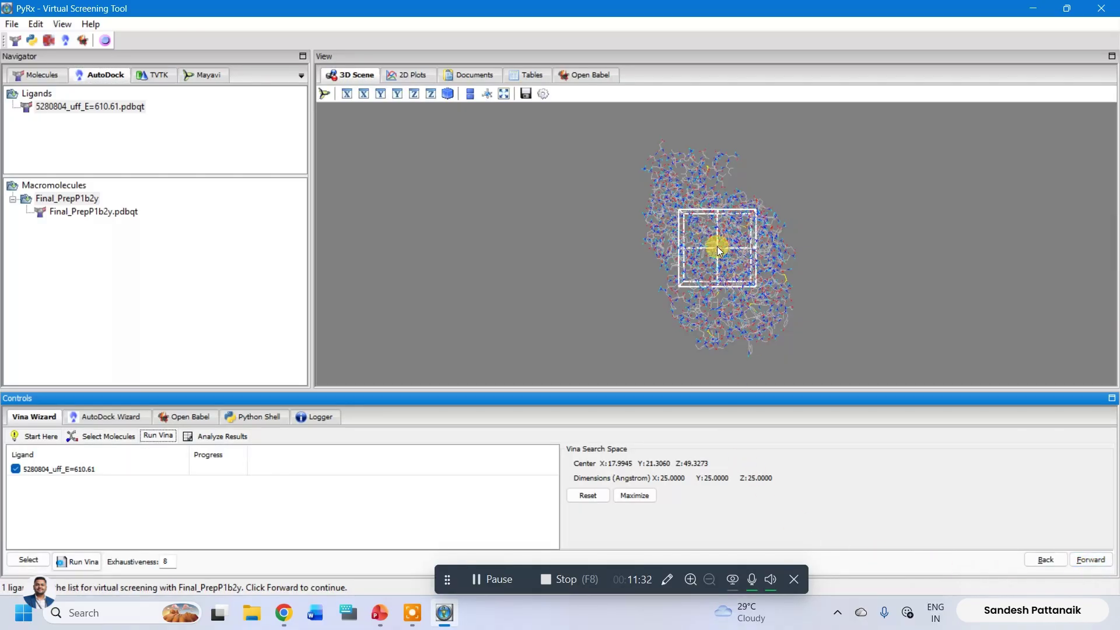
# Step: Enlarge the Vina search box over the protein to about 30.6 × 28.2 × 25 Å and run the docking
pyautogui.scroll(2, 718, 250)
pyautogui.scroll(-2, 719, 249)
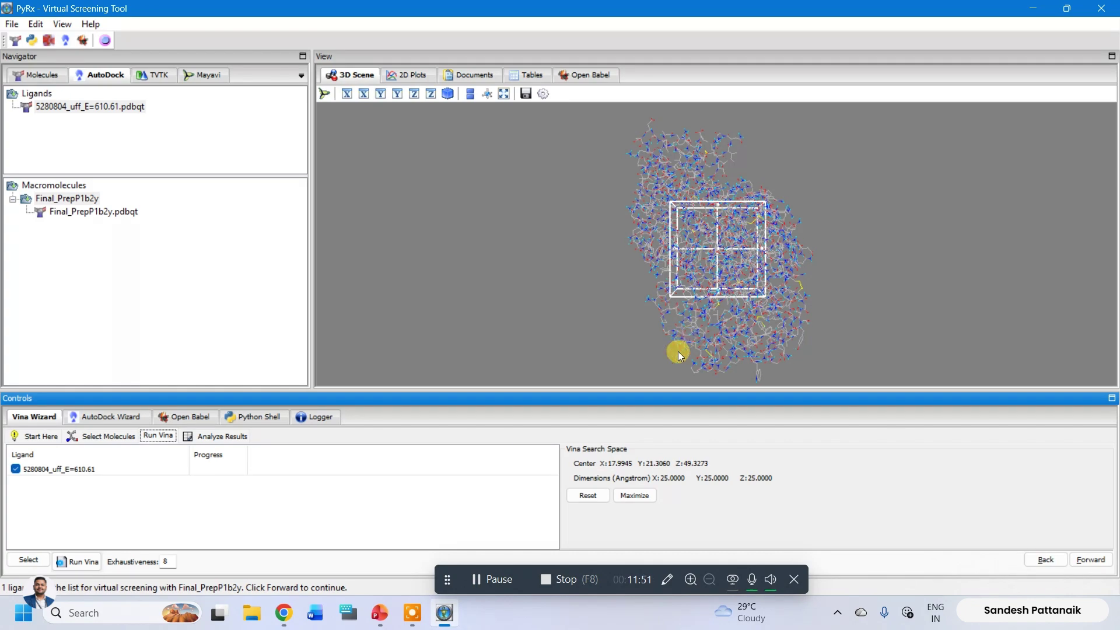
pyautogui.moveTo(732, 345); pyautogui.dragTo(809, 257, button='right')
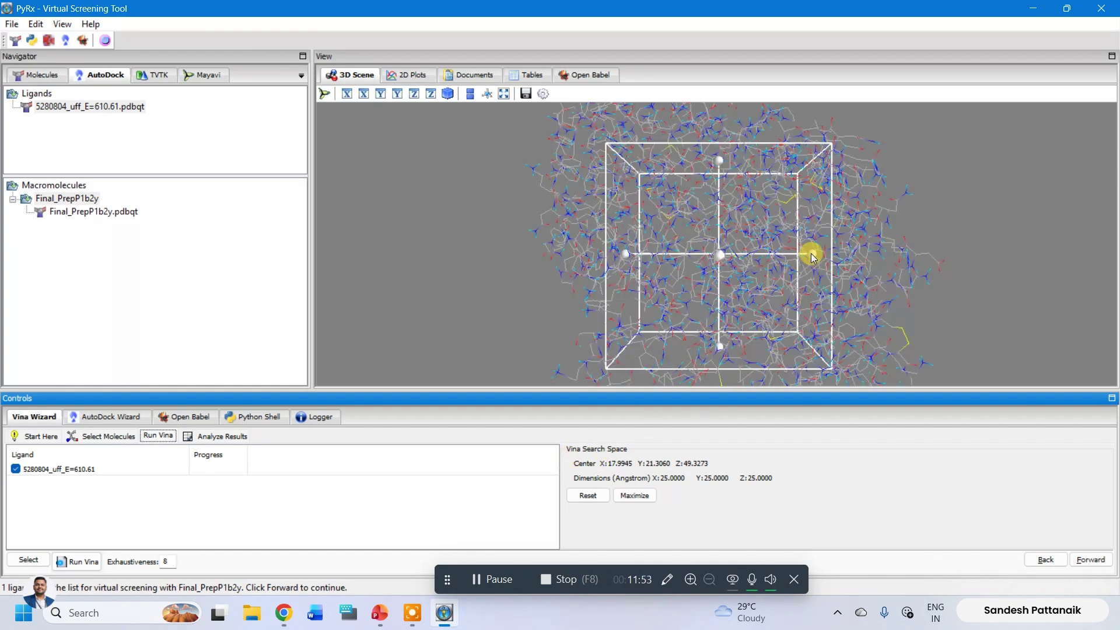
pyautogui.moveTo(810, 255)
pyautogui.mouseDown()
pyautogui.moveTo(884, 251)
pyautogui.moveTo(800, 243)
pyautogui.mouseUp()
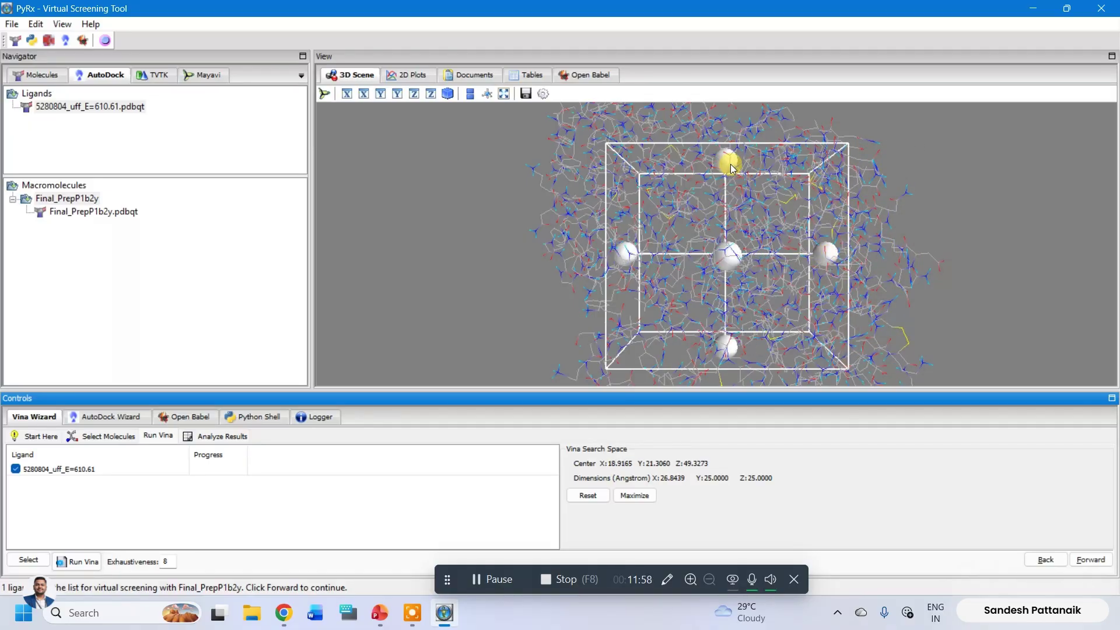
pyautogui.moveTo(726, 160)
pyautogui.mouseDown()
pyautogui.moveTo(725, 125)
pyautogui.moveTo(726, 142)
pyautogui.mouseUp()
pyautogui.moveTo(724, 346); pyautogui.dragTo(723, 353)
pyautogui.moveTo(626, 244); pyautogui.dragTo(601, 246)
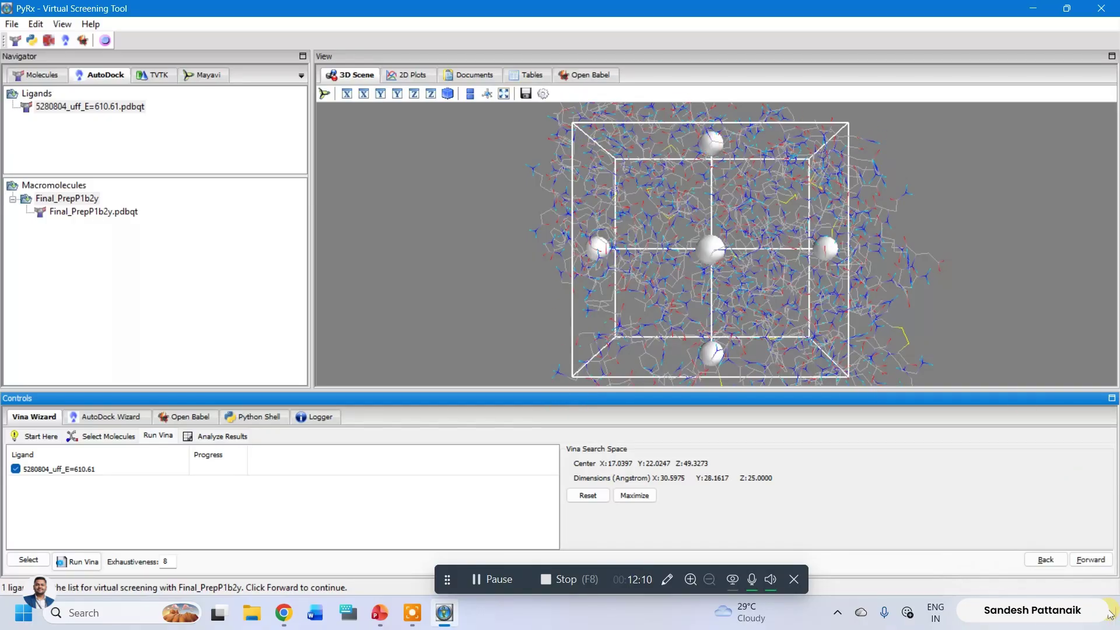
pyautogui.click(1092, 564)
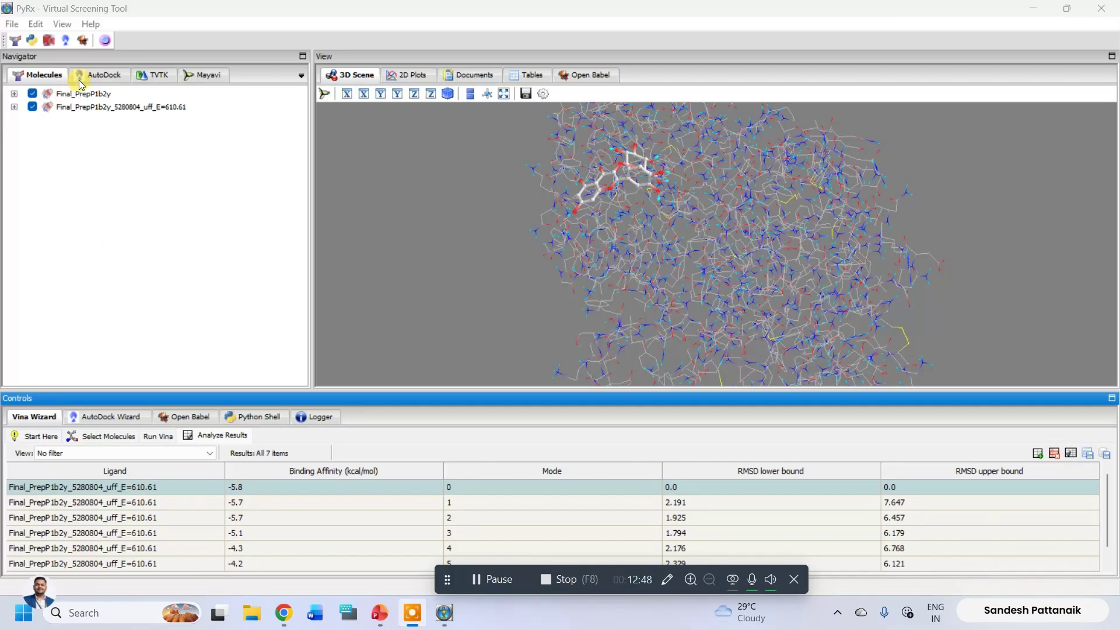
# Step: Display the docking output file 5280804_uff_E=610.61_out.pdbqt from the Final_PrepP1b2y macromolecule folder in the 3D scene
pyautogui.click(97, 80)
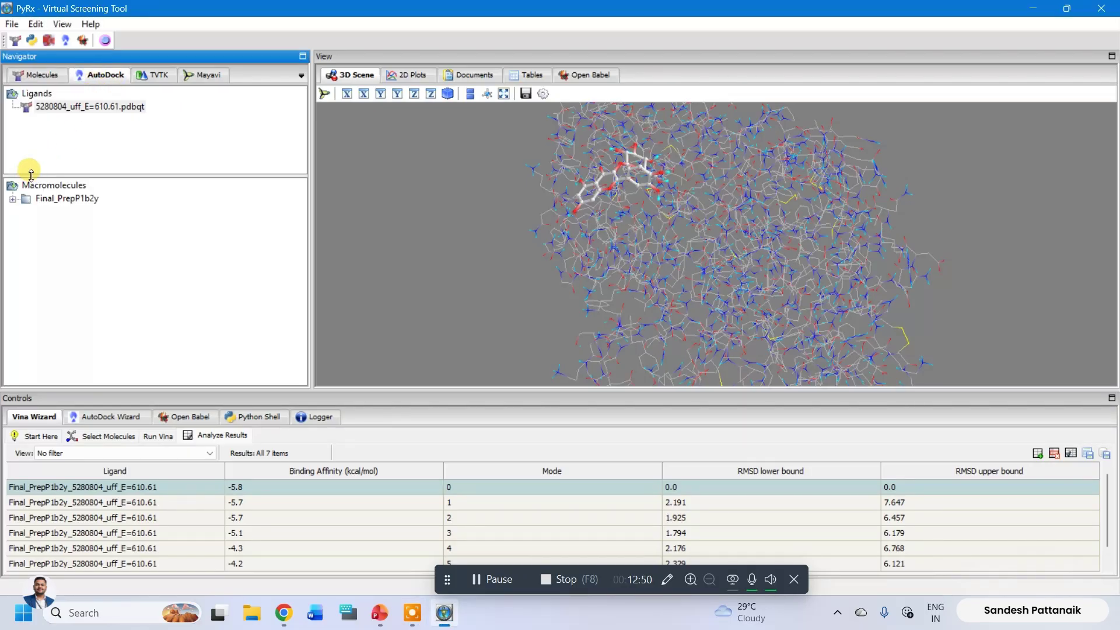
pyautogui.click(14, 198)
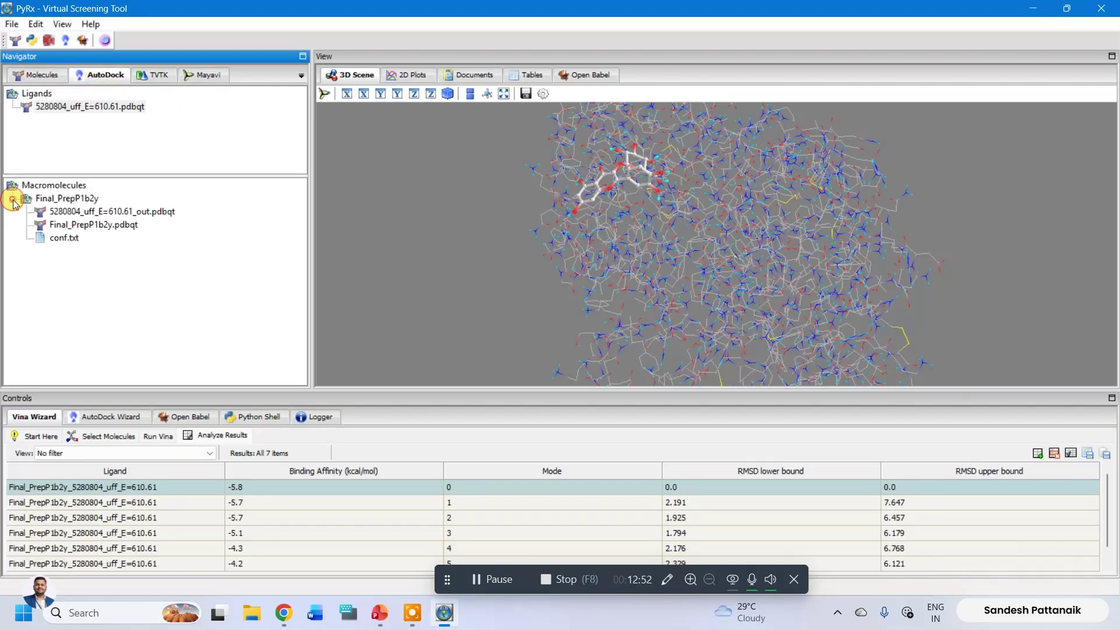
pyautogui.click(80, 215)
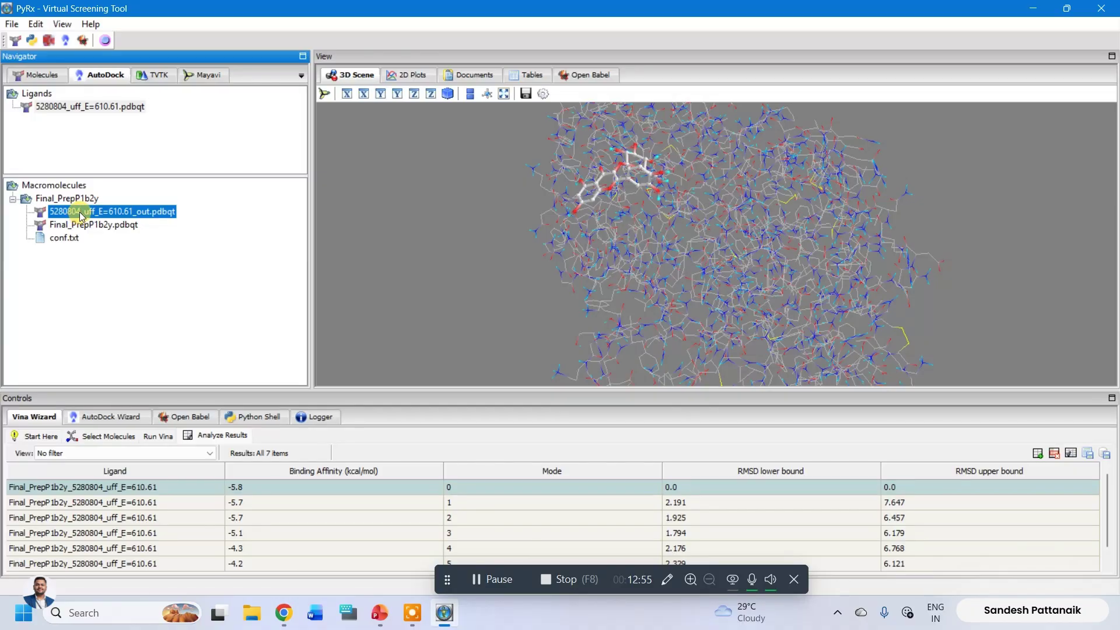
pyautogui.rightClick(80, 215)
pyautogui.click(39, 75)
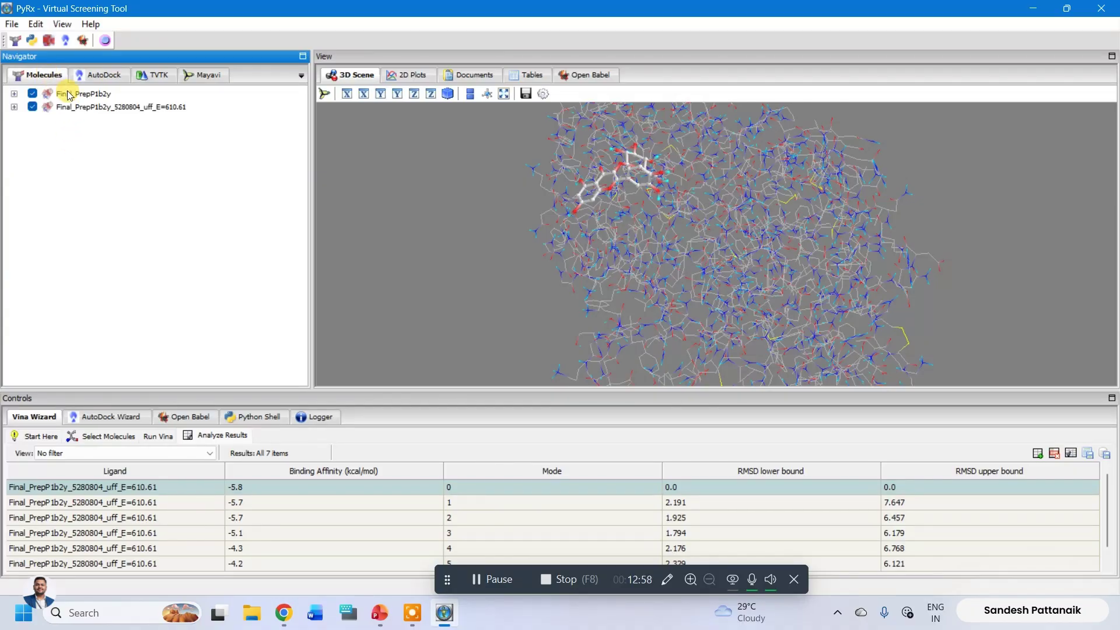
pyautogui.click(90, 74)
pyautogui.rightClick(72, 212)
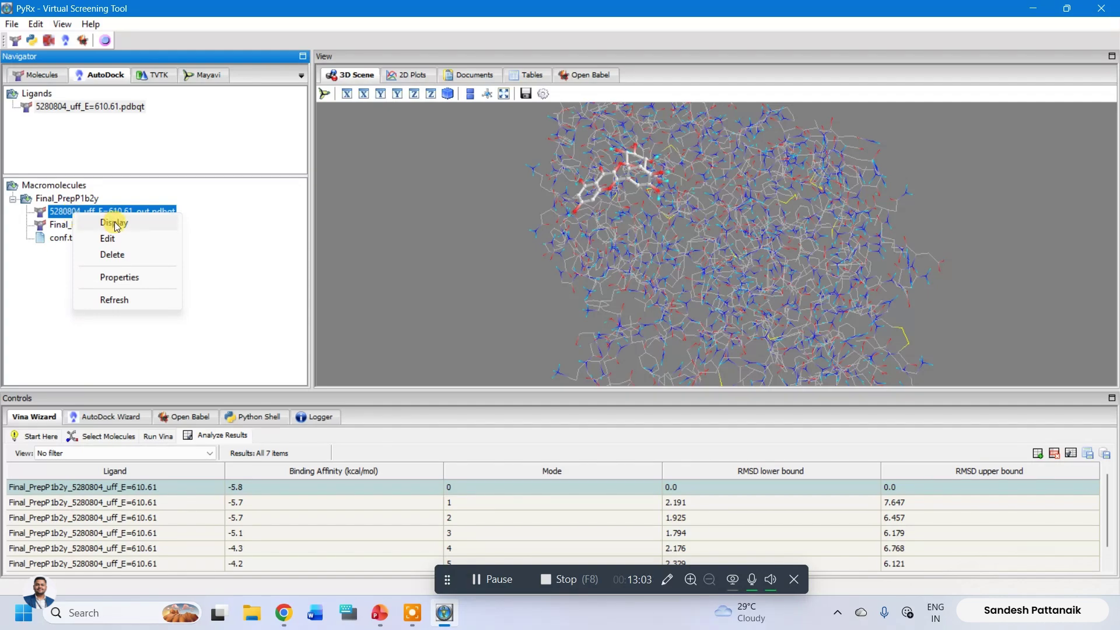
pyautogui.click(114, 221)
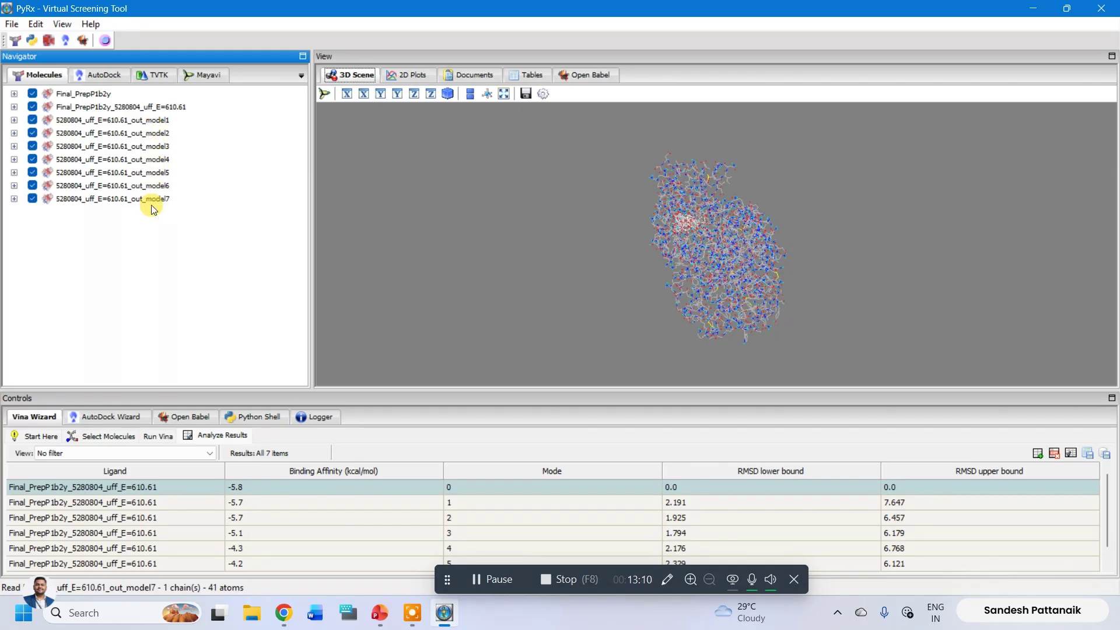
# Step: Hide all seven 5280804_uff_E=610.61_out docked models and the Final_PrepP1b2y protein in the 3D scene
pyautogui.click(33, 119)
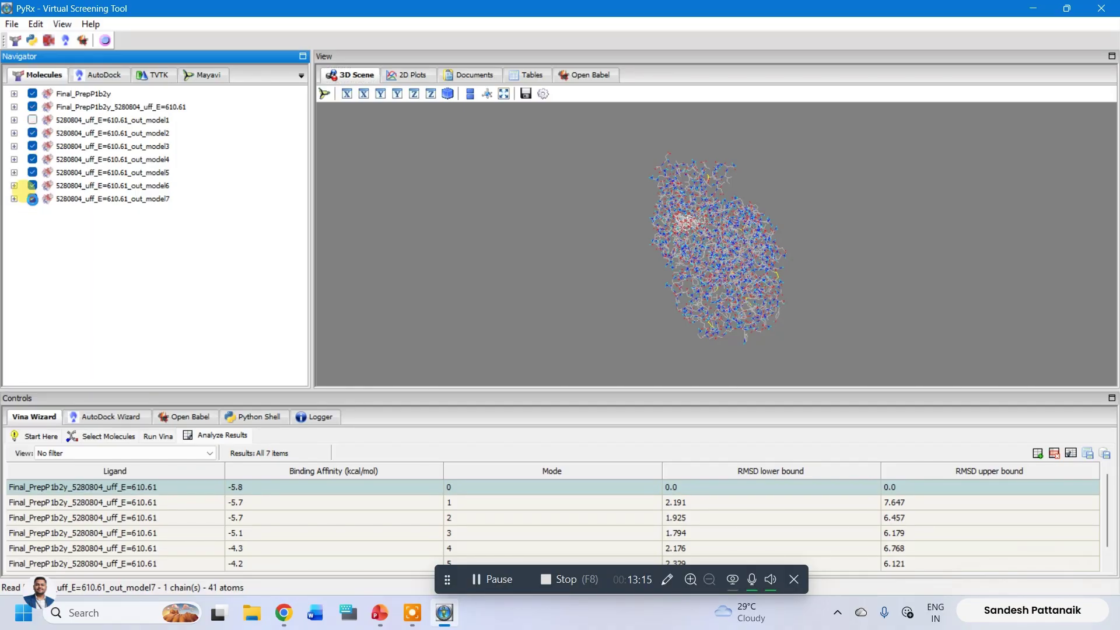
pyautogui.click(32, 198)
pyautogui.click(33, 186)
pyautogui.click(32, 172)
pyautogui.click(32, 159)
pyautogui.click(33, 145)
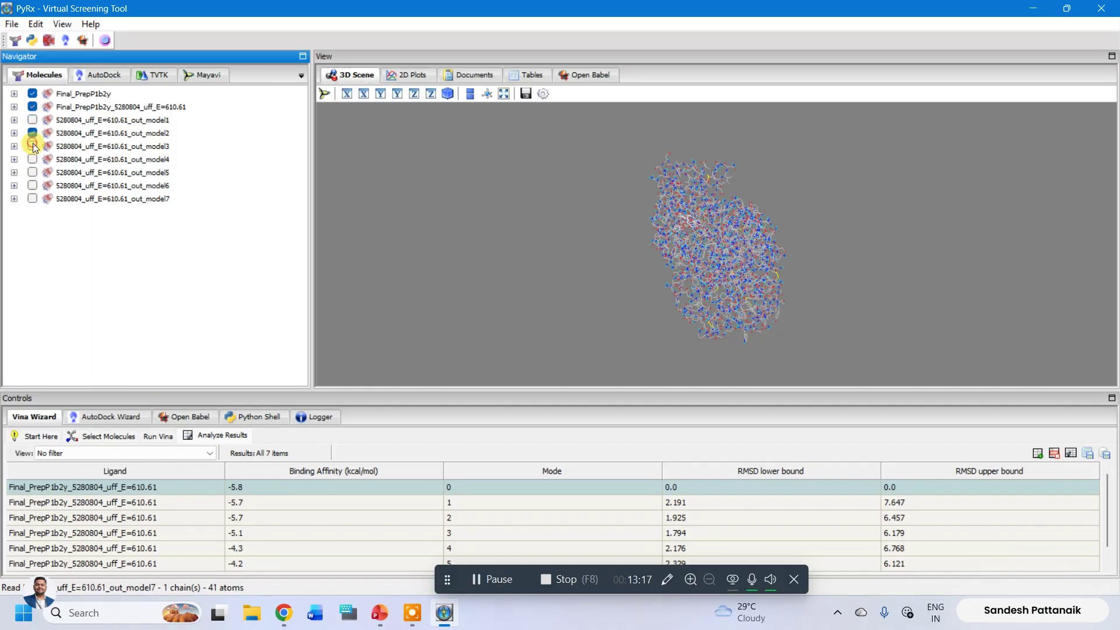
pyautogui.click(33, 133)
pyautogui.click(33, 93)
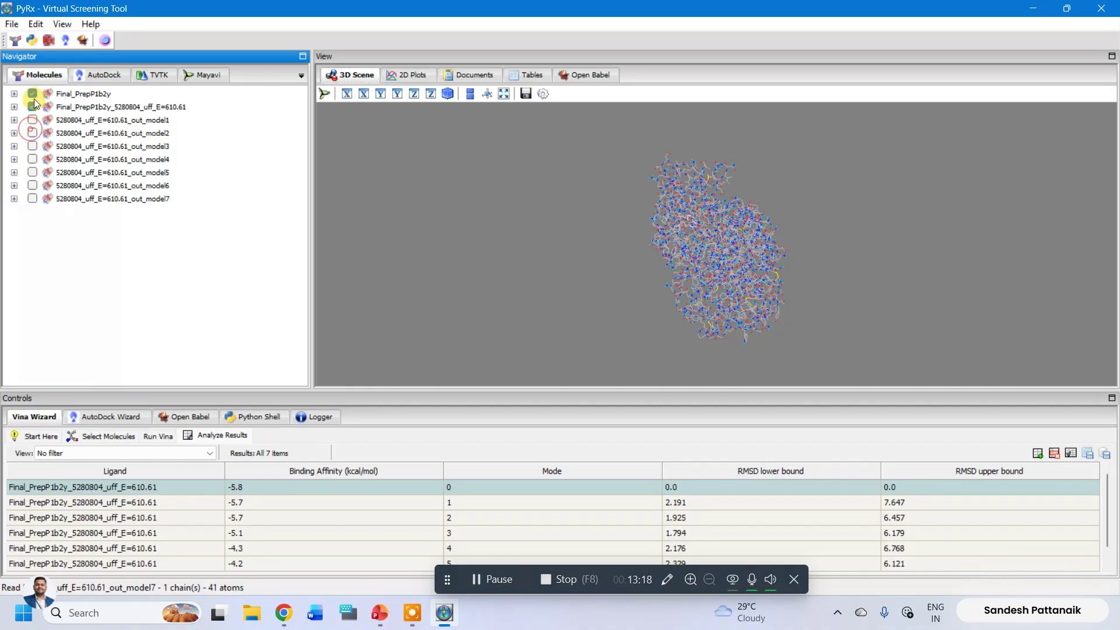
# Step: Show only the out_model1 pose together with the Final_PrepP1b2y protein, hiding the Final_PrepP1b2y_5280804_uff_E=610.61 entry
pyautogui.click(114, 120)
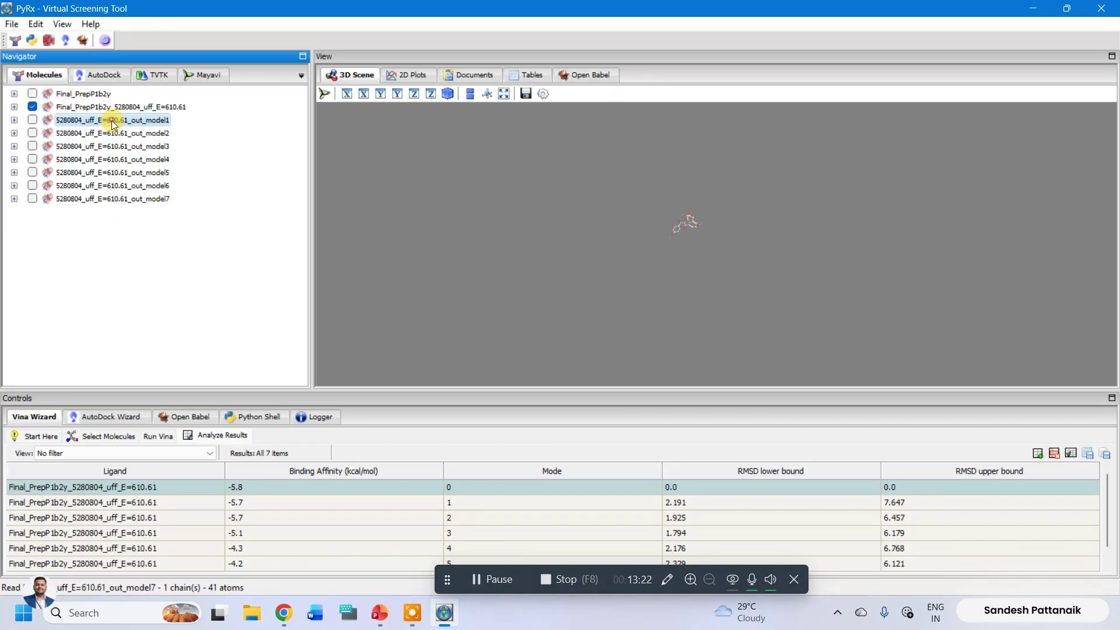
pyautogui.click(33, 120)
pyautogui.click(31, 95)
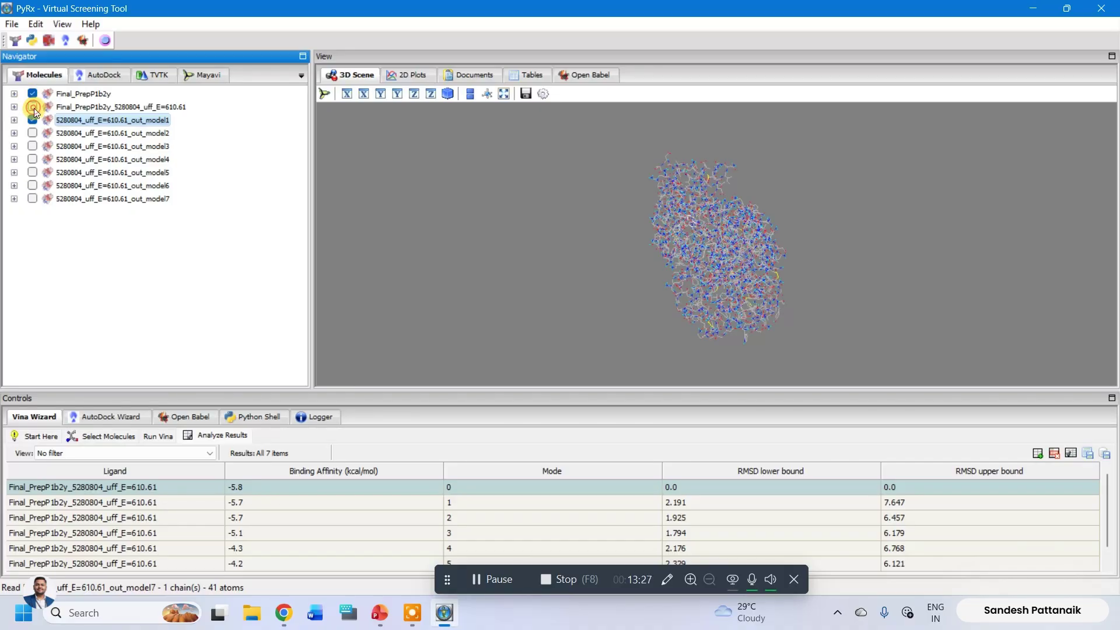
pyautogui.click(33, 107)
# Step: Save the out_model1 pose as a PDB file named "C1 docked" in the Downloads folder
pyautogui.rightClick(117, 125)
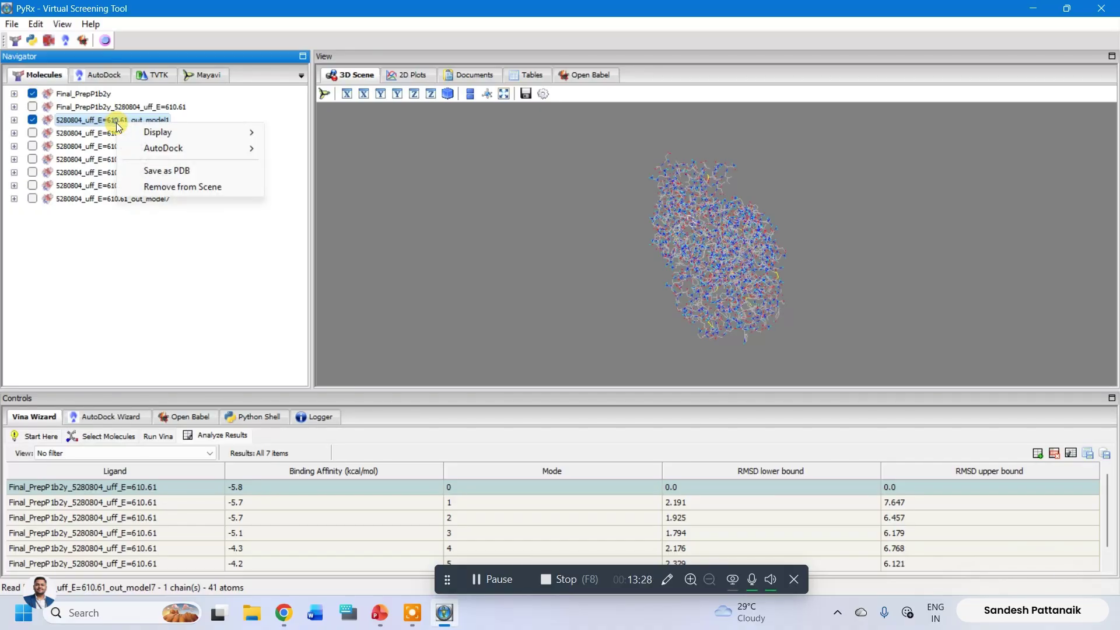
pyautogui.click(169, 176)
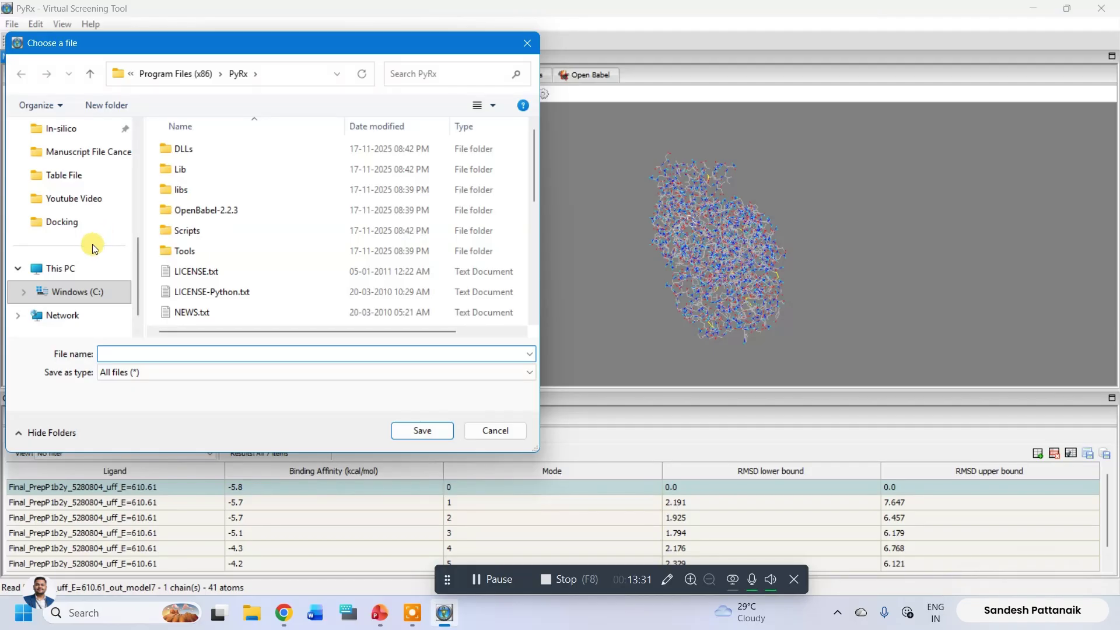
pyautogui.scroll(3, 105, 261)
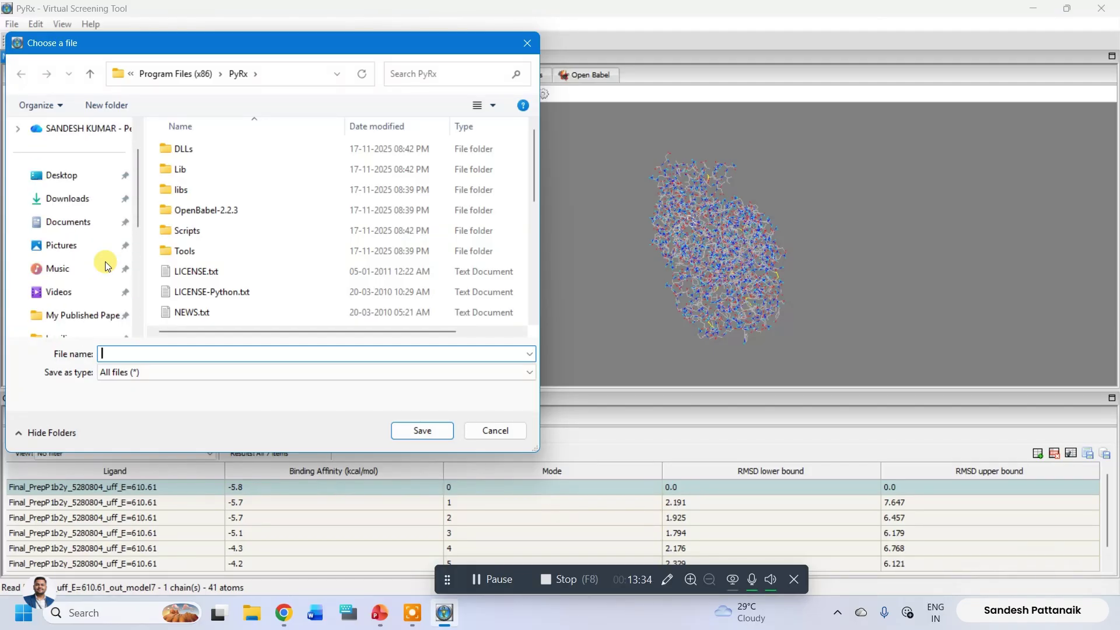
pyautogui.scroll(2, 106, 266)
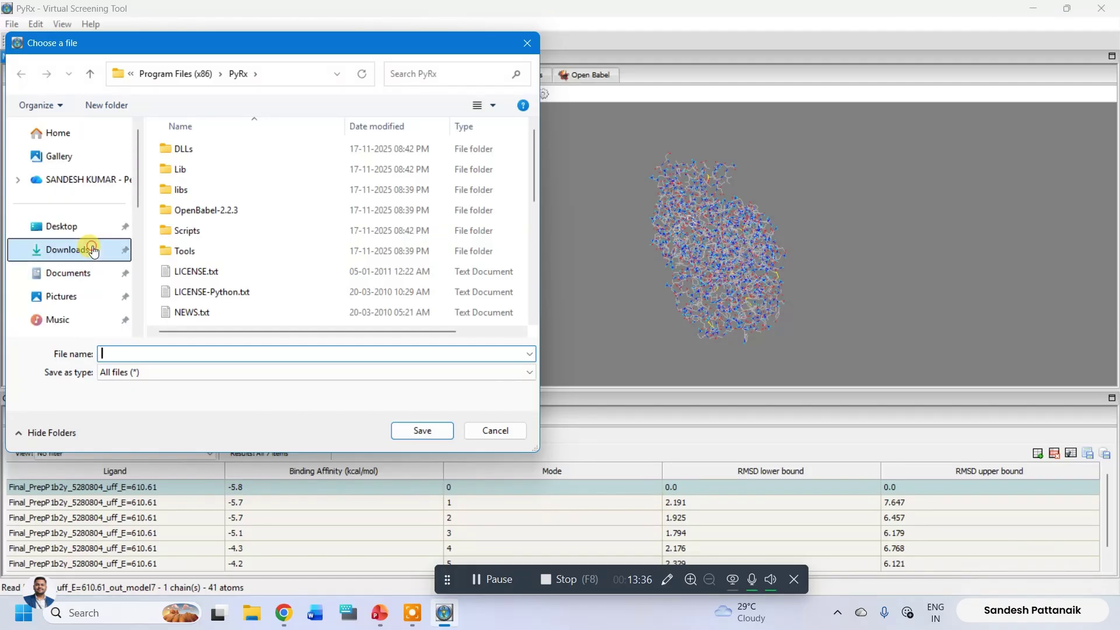
pyautogui.click(87, 249)
pyautogui.click(273, 348)
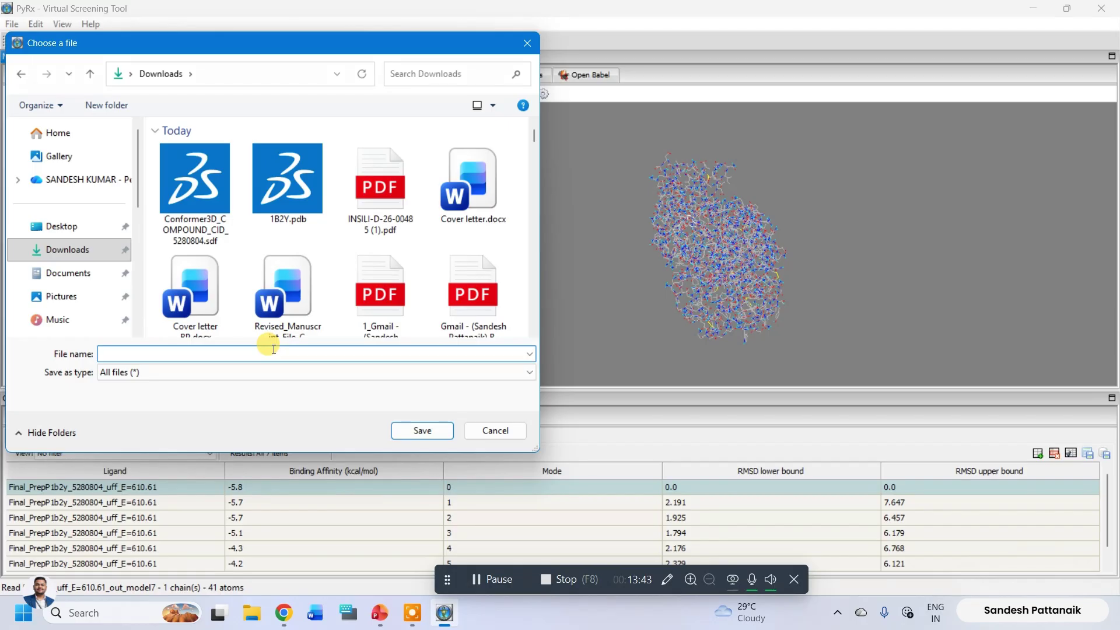
pyautogui.write('C1 docked')
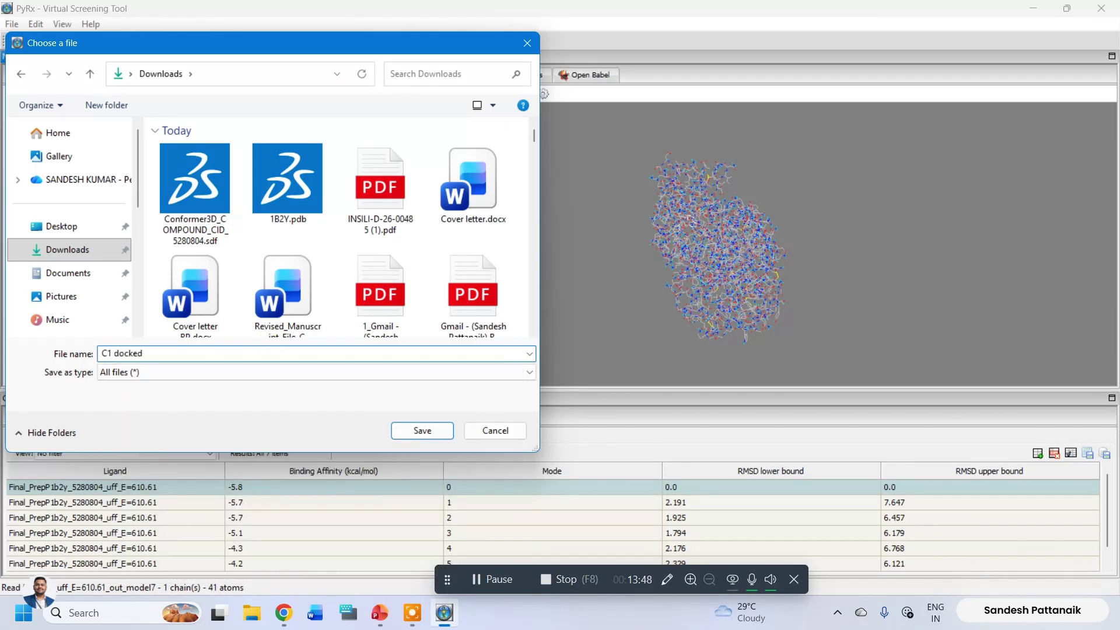
pyautogui.press('Return')
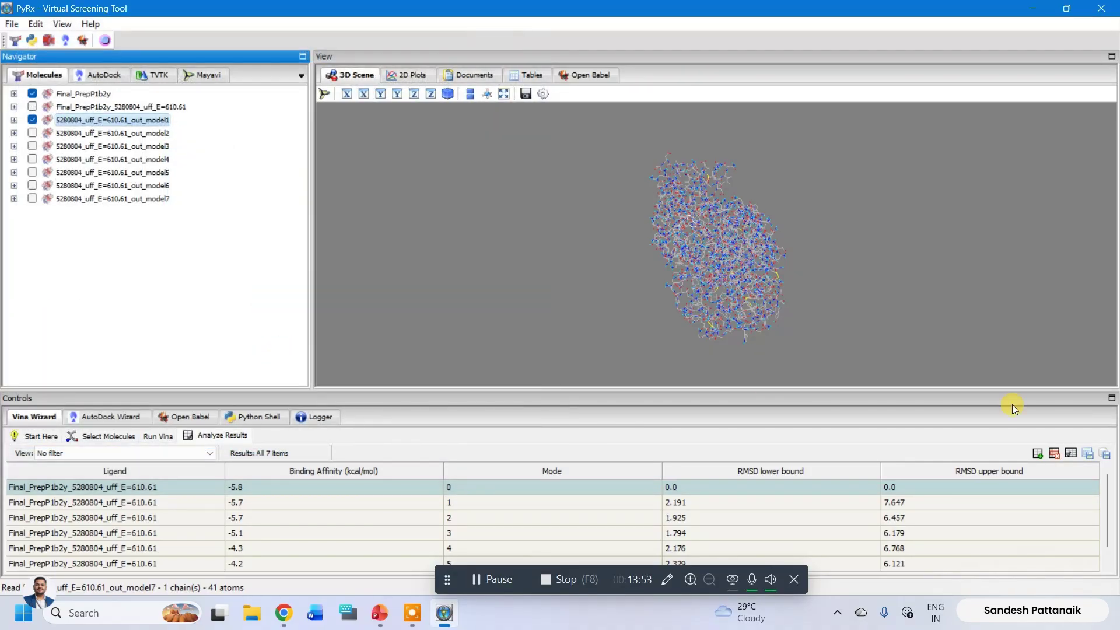
# Step: Export the Vina results table as a CSV file named "Docking table" in the desktop Docking folder
pyautogui.click(1088, 454)
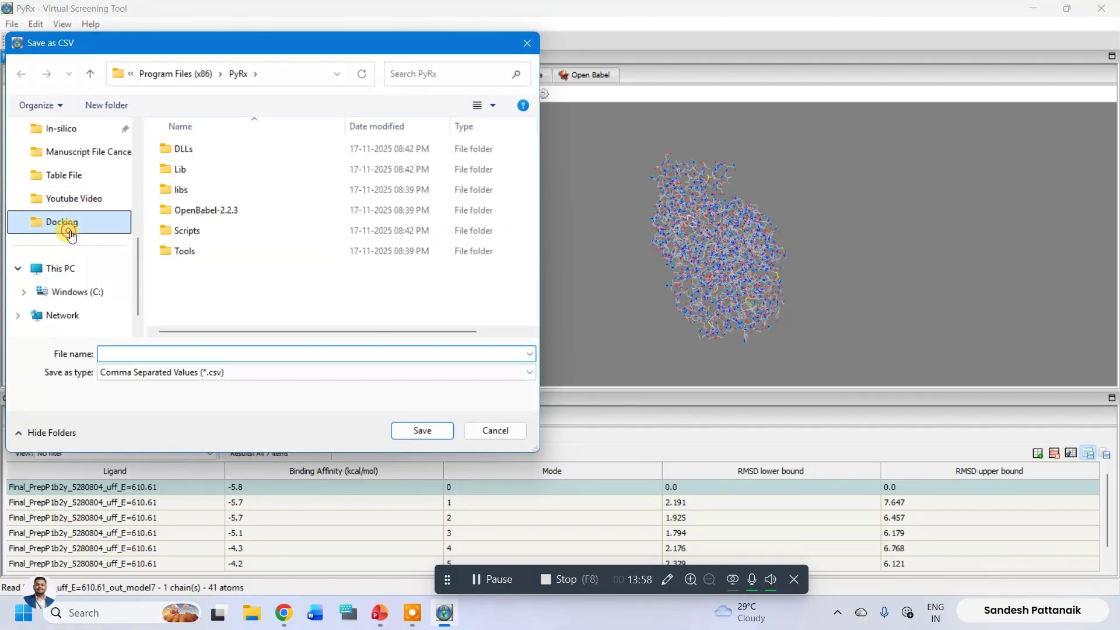
pyautogui.click(64, 222)
pyautogui.click(163, 373)
pyautogui.click(163, 373)
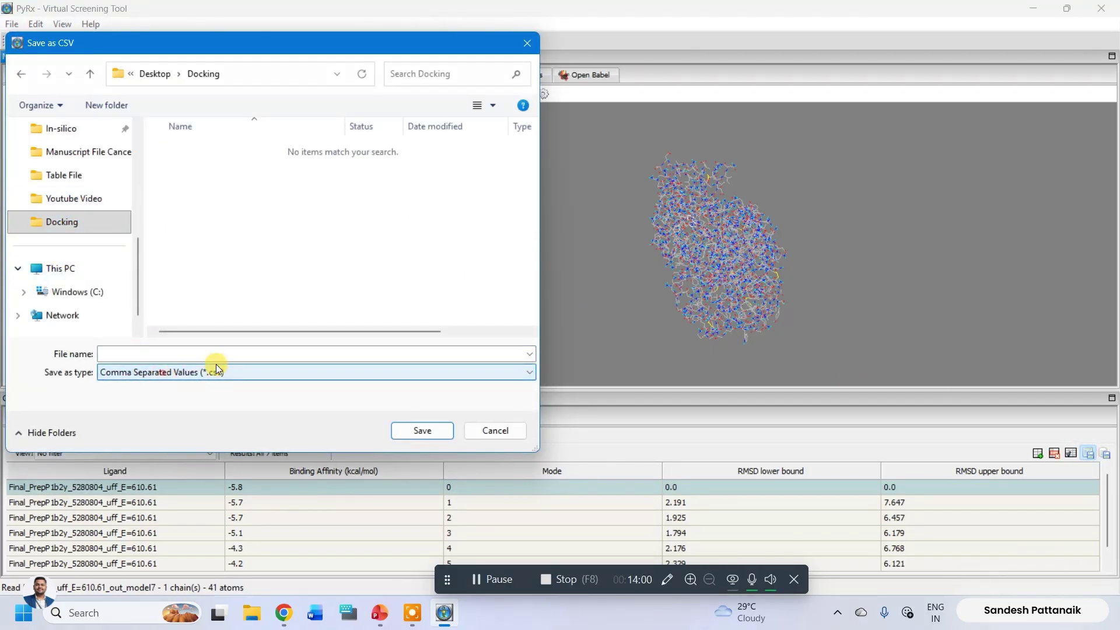
pyautogui.click(216, 351)
pyautogui.write('Docking table')
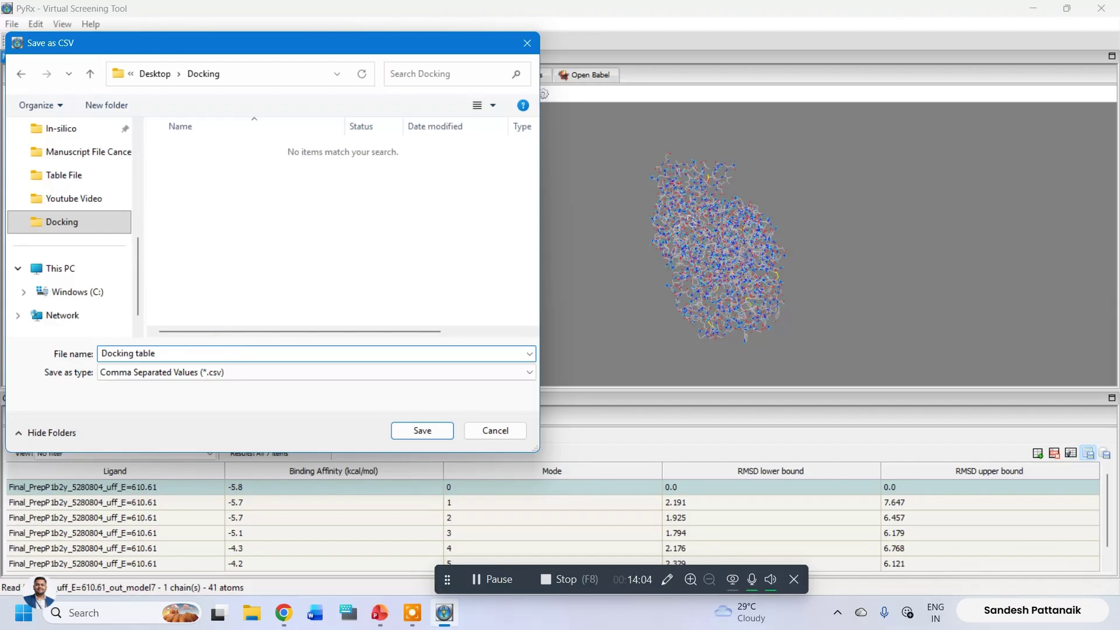
pyautogui.click(426, 432)
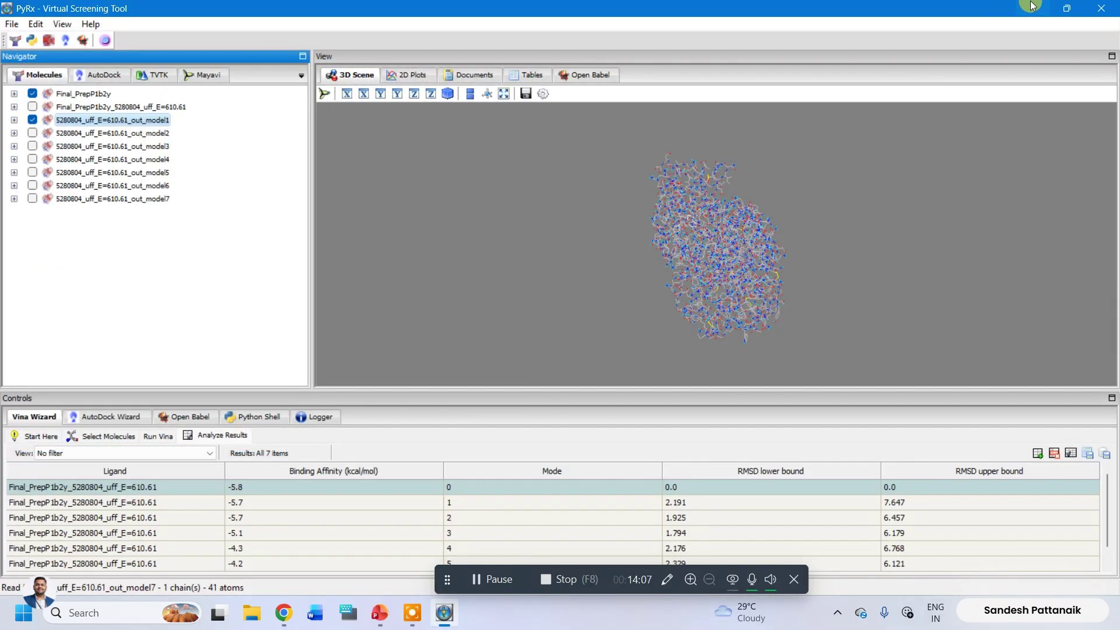
# Step: Close PyRx, dismiss the runtime error, and open Docking table.csv from the desktop Docking folder in Excel
pyautogui.click(1106, 5)
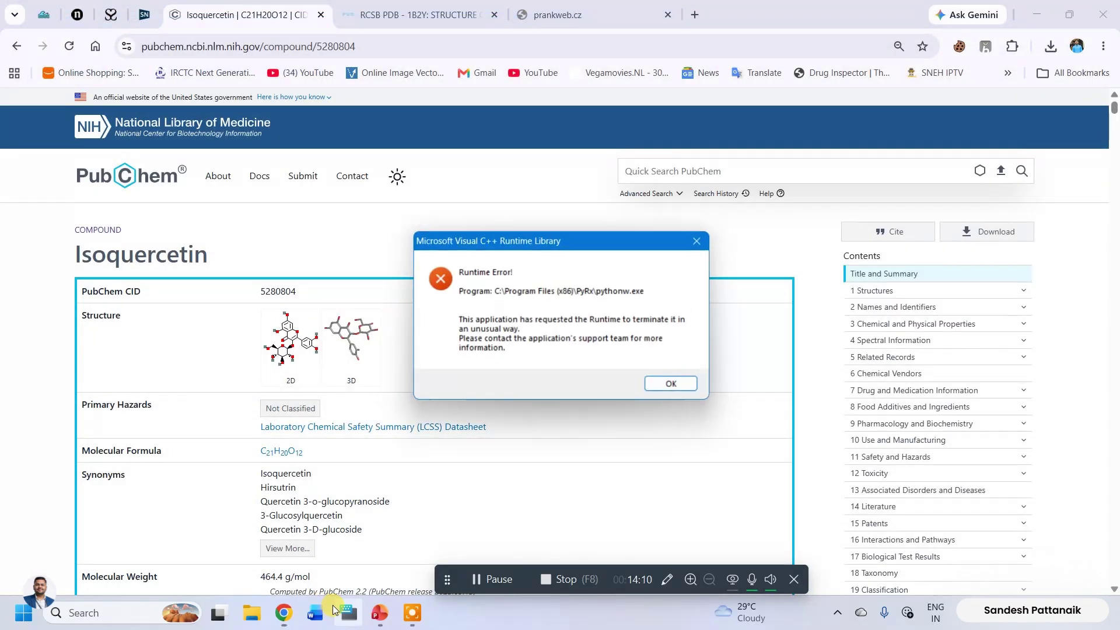
pyautogui.click(696, 242)
pyautogui.click(1036, 14)
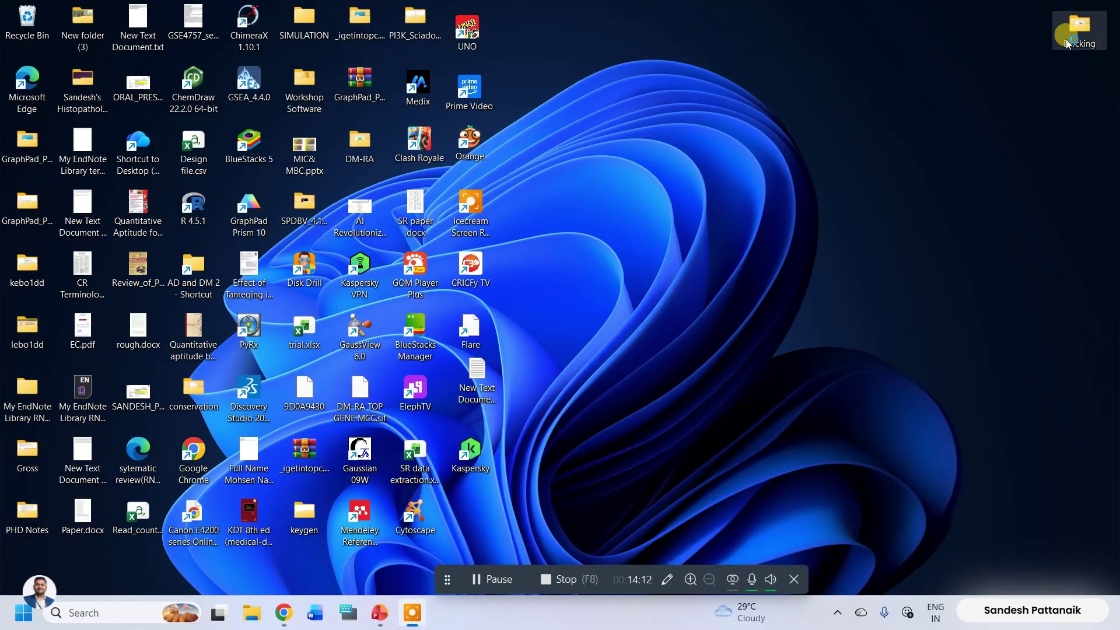
pyautogui.doubleClick(1068, 23)
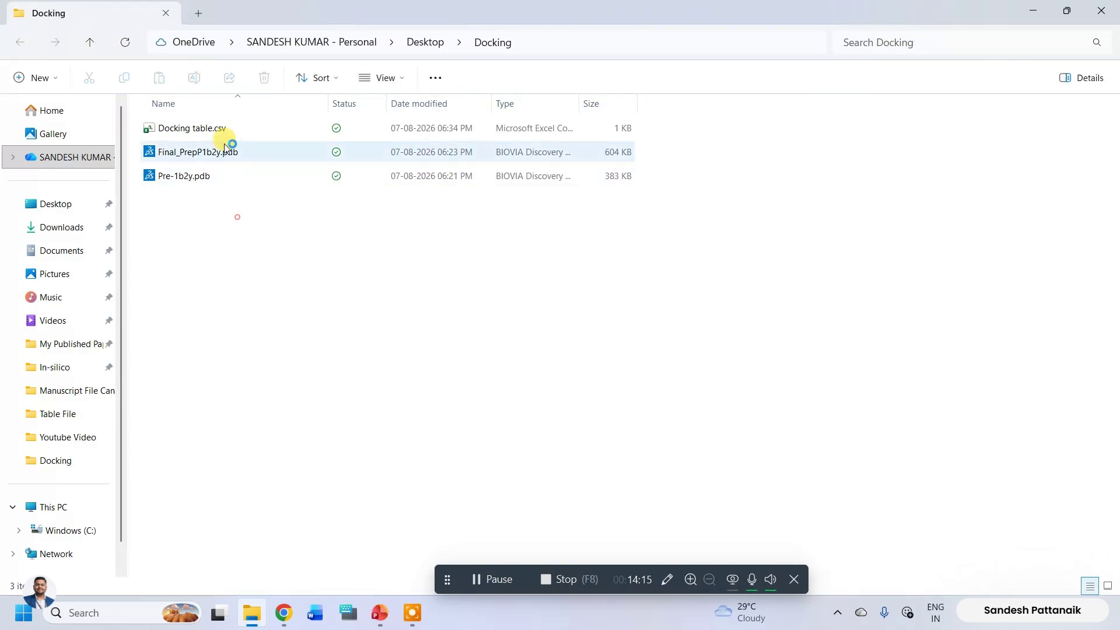
pyautogui.click(233, 129)
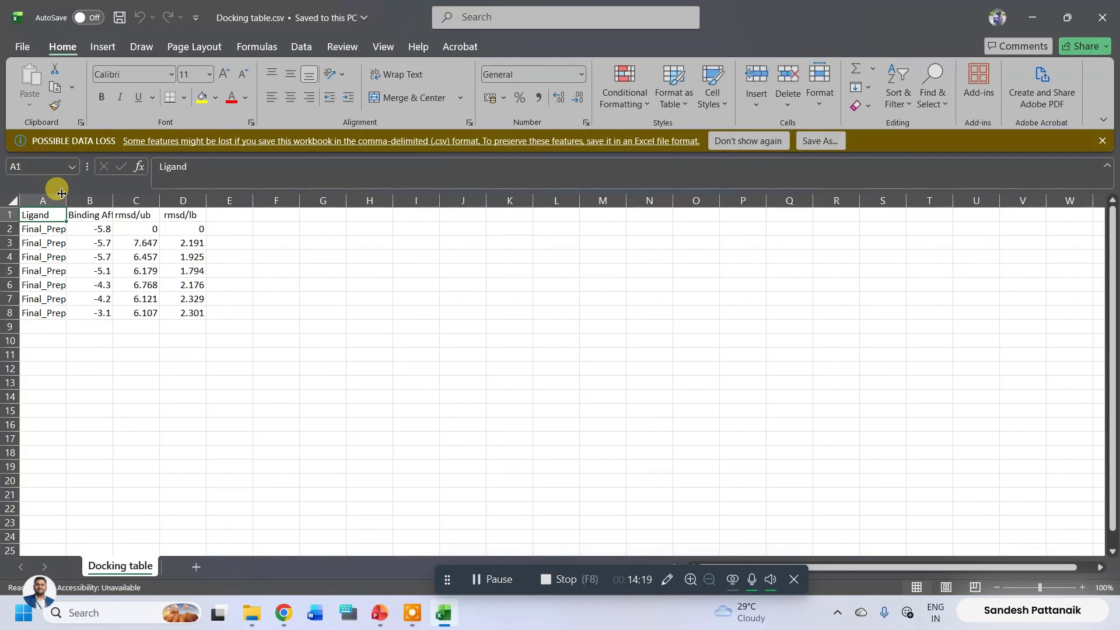
# Step: Widen the Ligand and Binding Affinity columns, examine the first pose's scores, and close the table without saving
pyautogui.moveTo(66, 201); pyautogui.dragTo(249, 203)
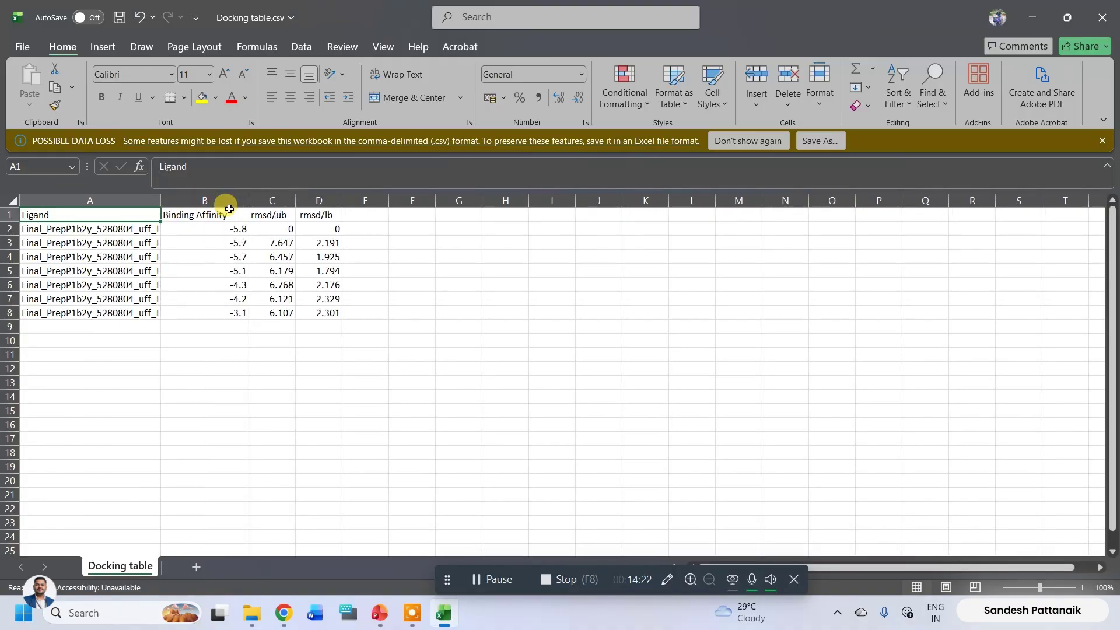
pyautogui.moveTo(160, 202); pyautogui.dragTo(167, 203)
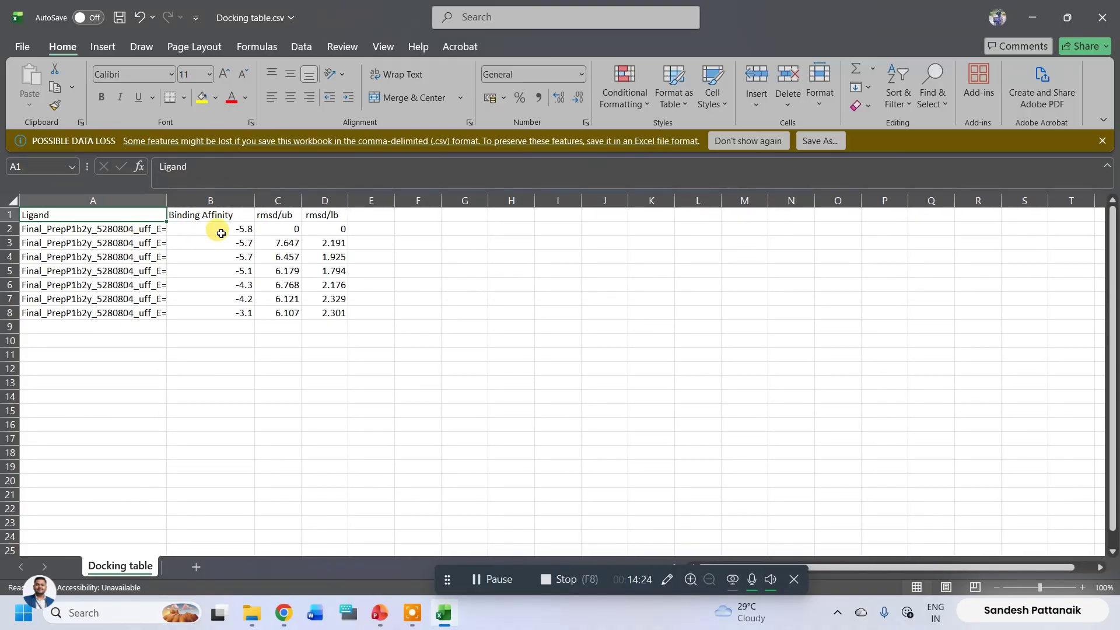
pyautogui.click(277, 409)
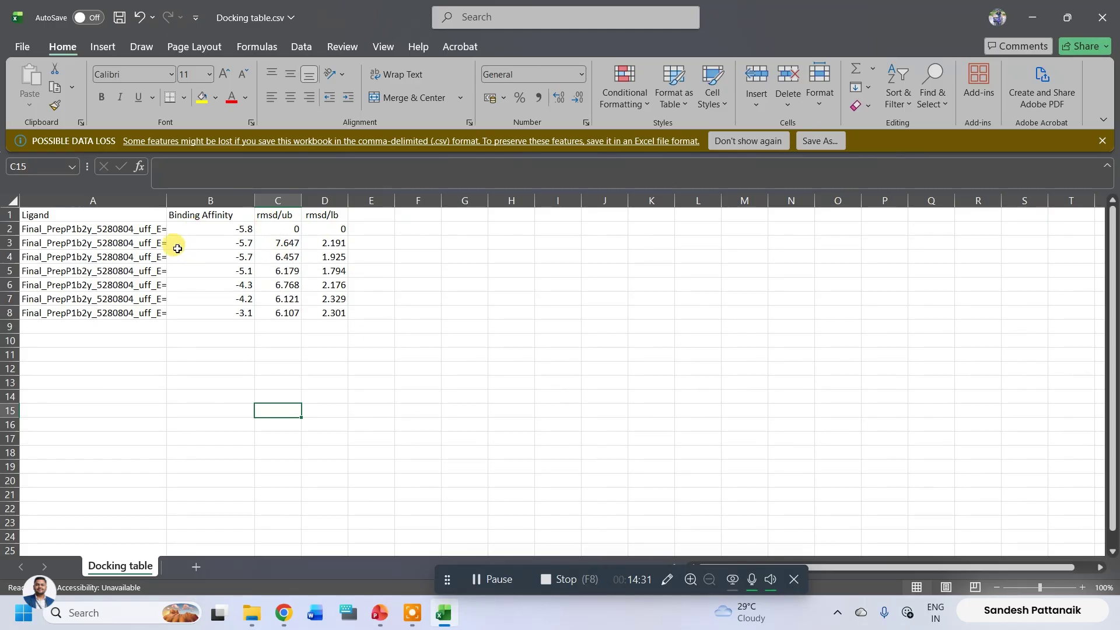
pyautogui.moveTo(26, 229); pyautogui.dragTo(314, 231)
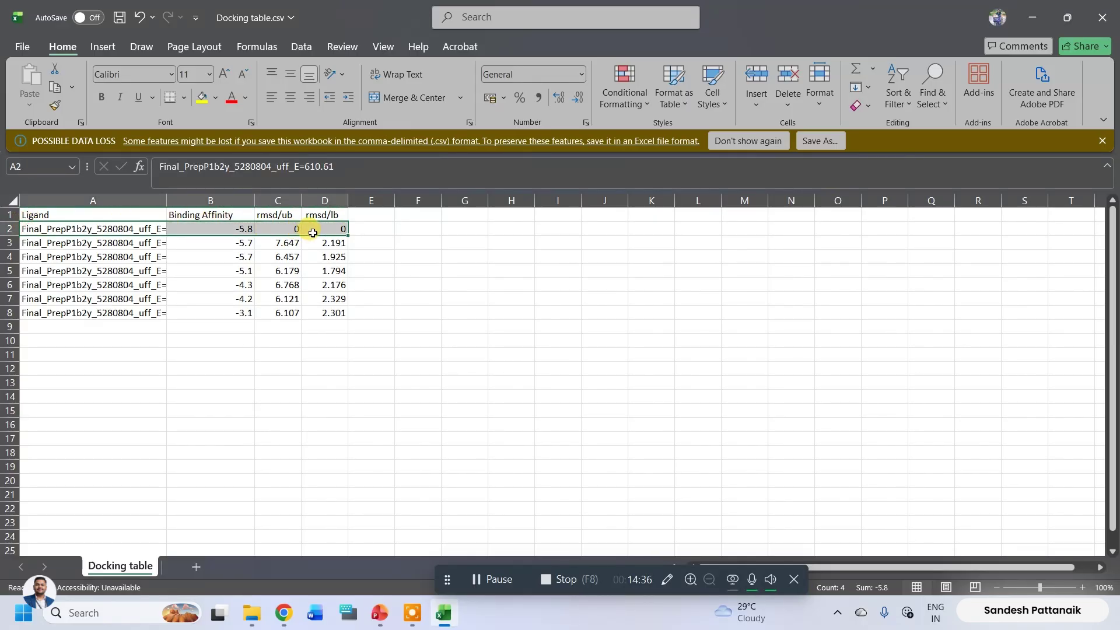
pyautogui.click(1114, 21)
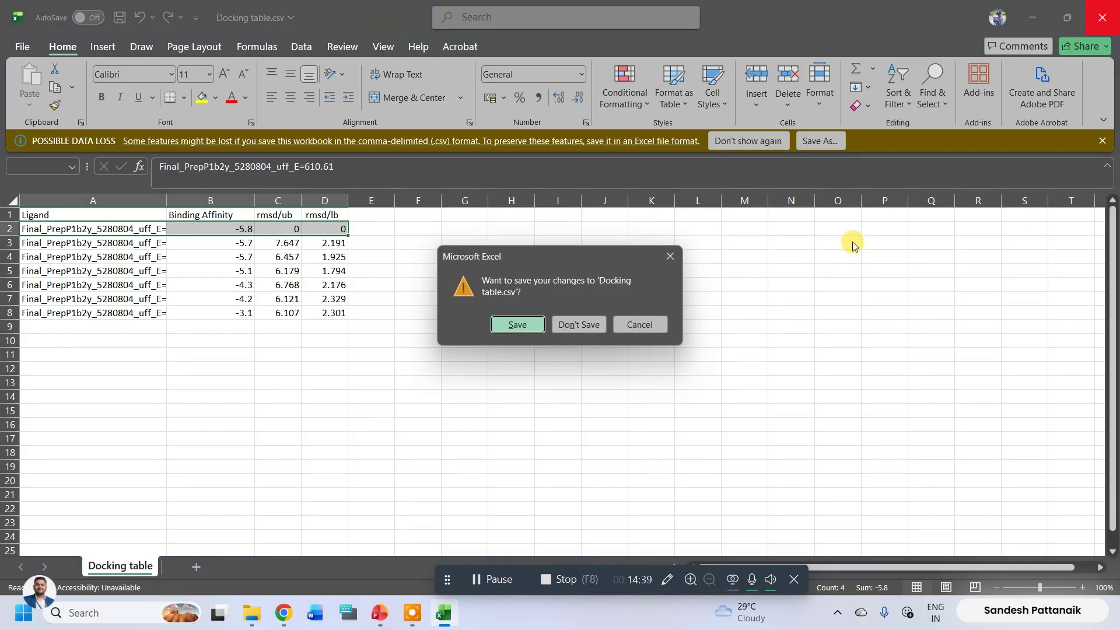
pyautogui.click(578, 324)
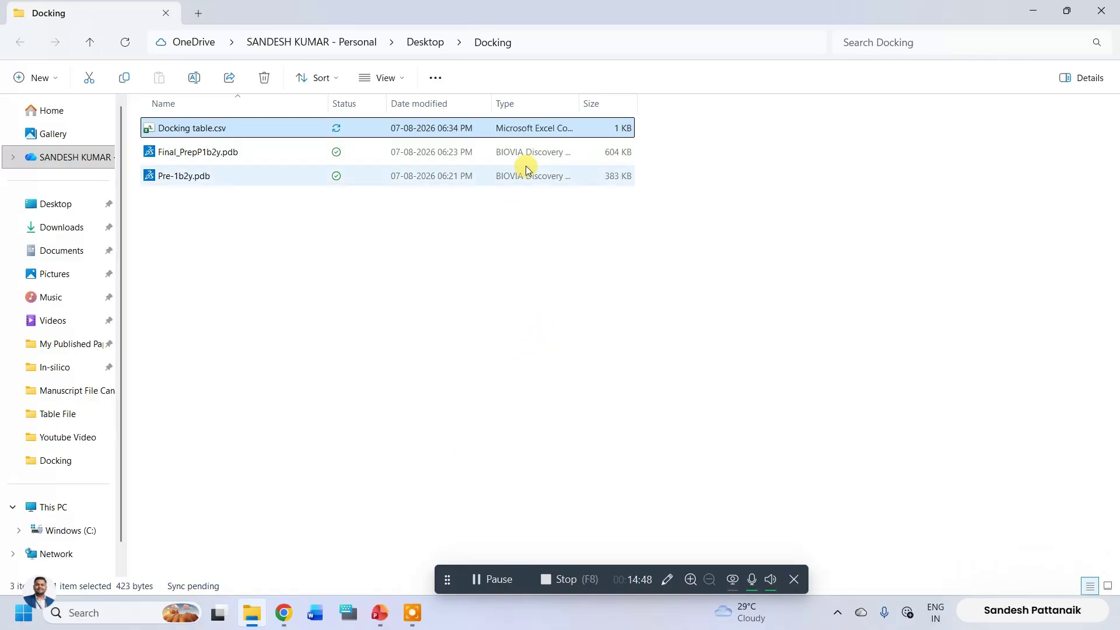
# Step: Open Final_PrepP1b2y.pdb from the Docking folder in Discovery Studio Visualizer and examine the protein from another angle
pyautogui.doubleClick(243, 156)
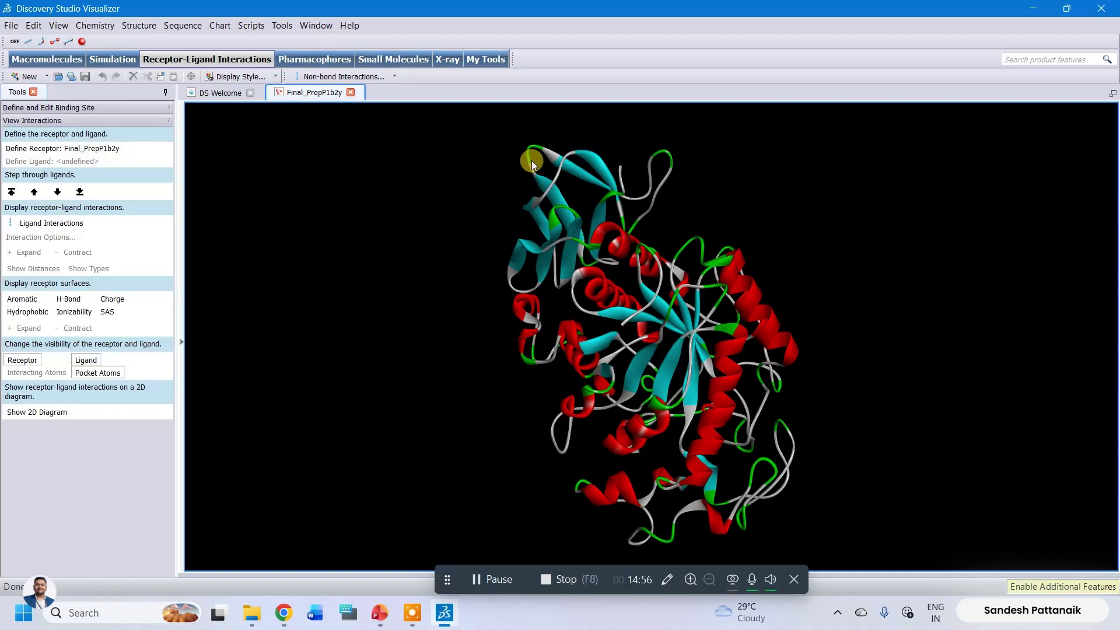
pyautogui.moveTo(531, 160); pyautogui.dragTo(326, 326)
# Step: Open the docked ligand file C1 docked.pdb from the Downloads folder
pyautogui.click(9, 26)
pyautogui.click(27, 58)
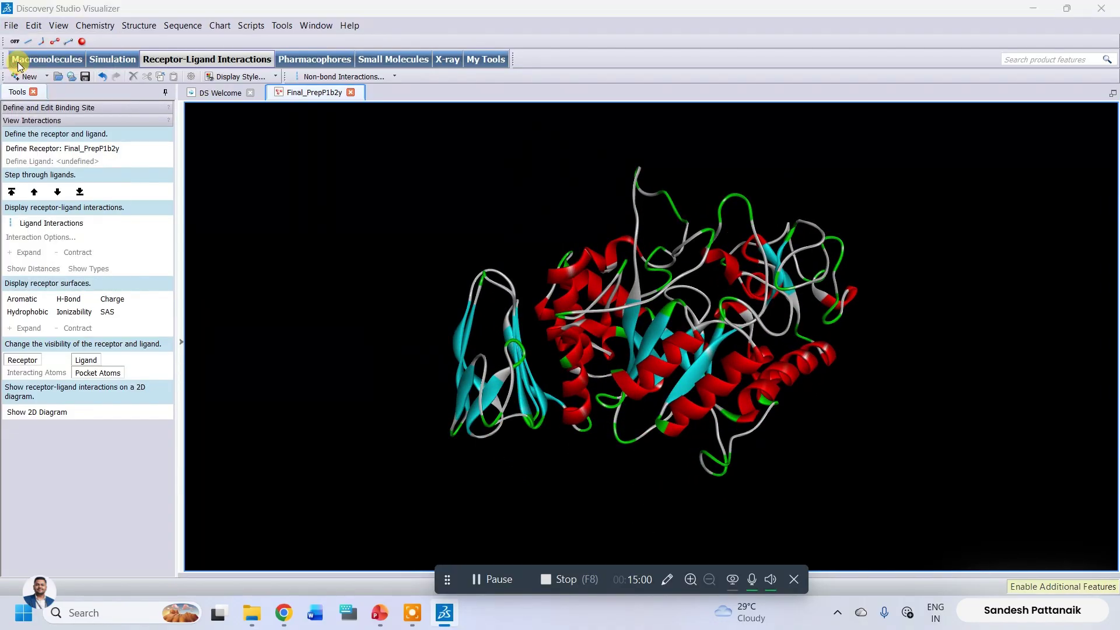
pyautogui.click(362, 316)
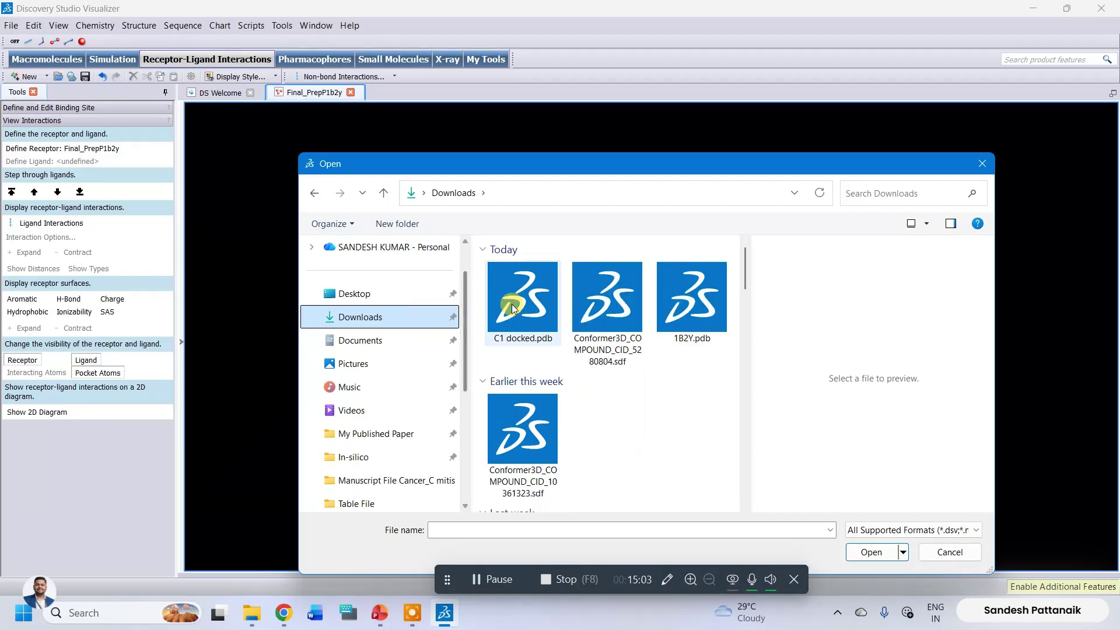
pyautogui.click(514, 303)
pyautogui.click(869, 551)
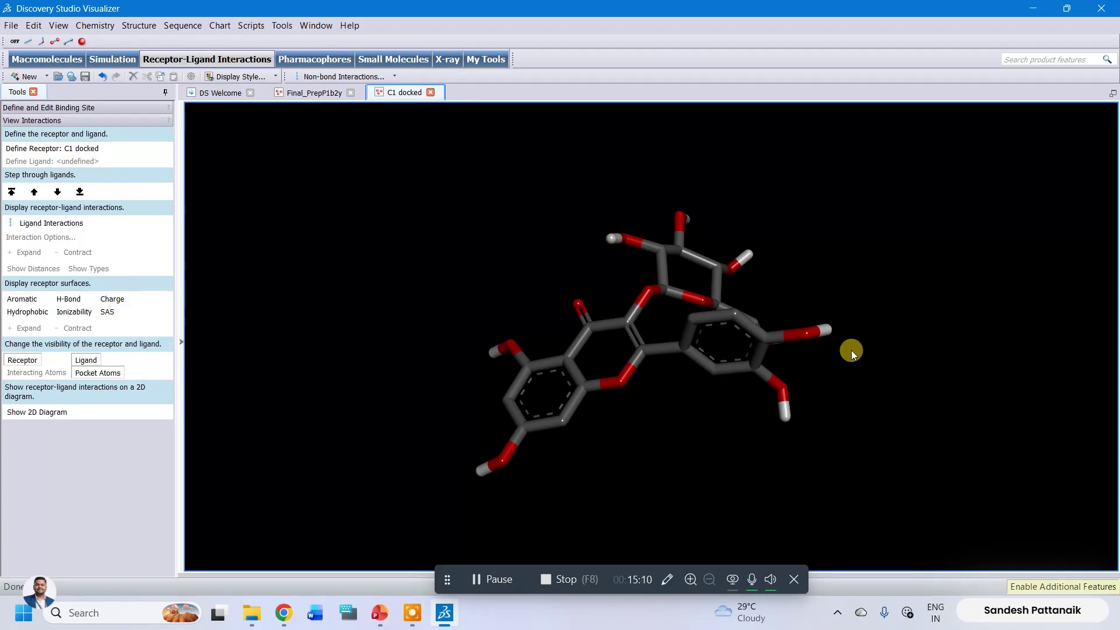
# Step: Copy the entire C1 docked ligand into the Final_PrepP1b2y protein window and display the structure's hierarchy
pyautogui.hotkey('ctrl', 'a')
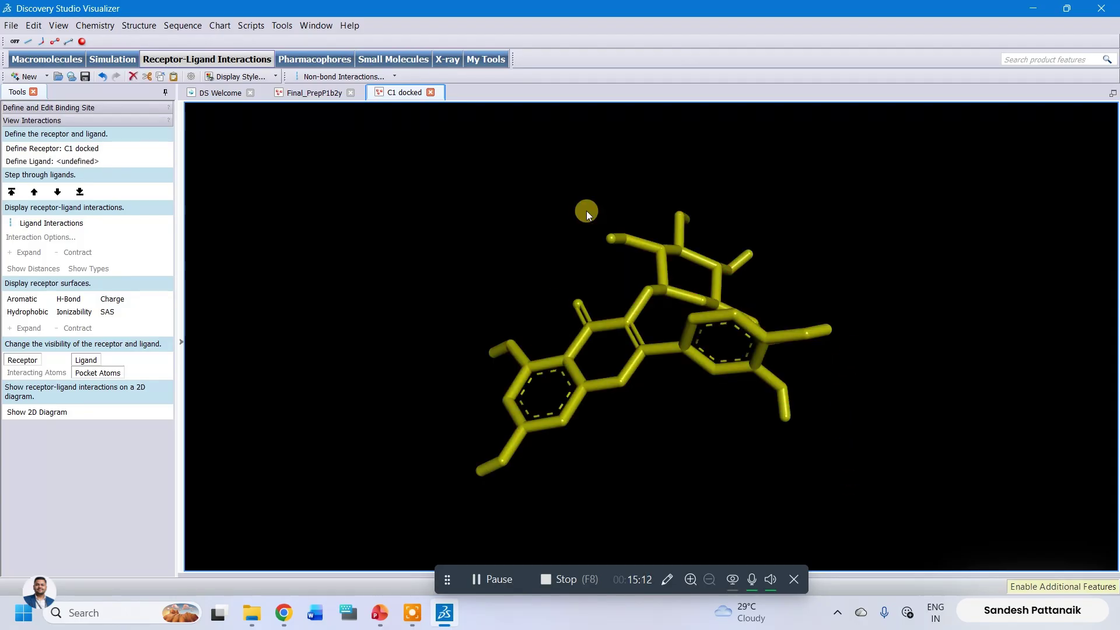
pyautogui.click(314, 97)
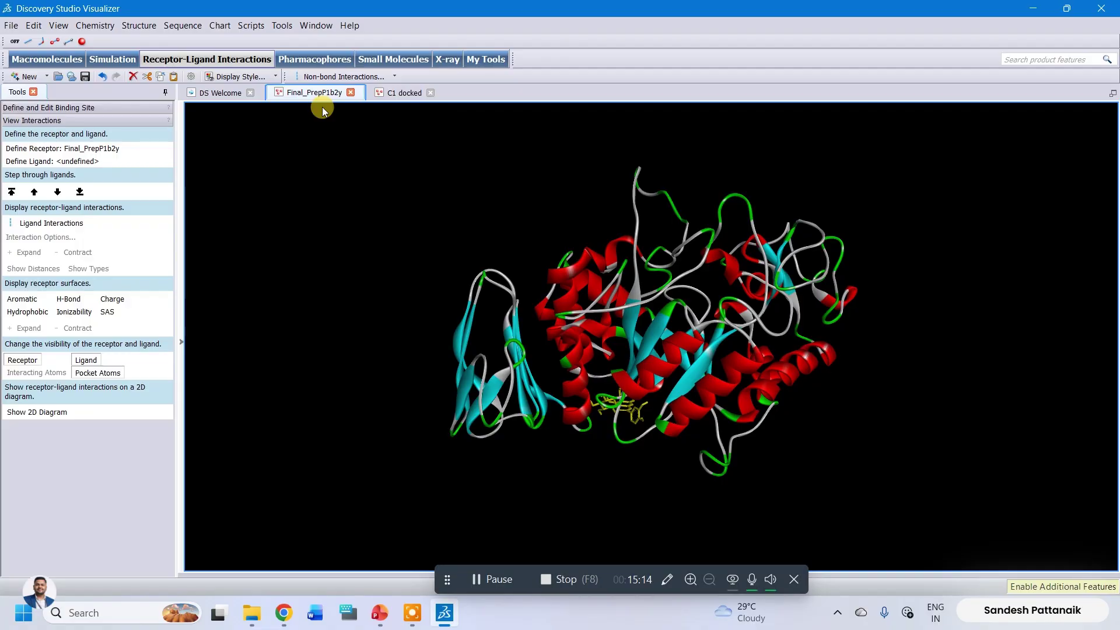
pyautogui.hotkey('ctrl', 'h')
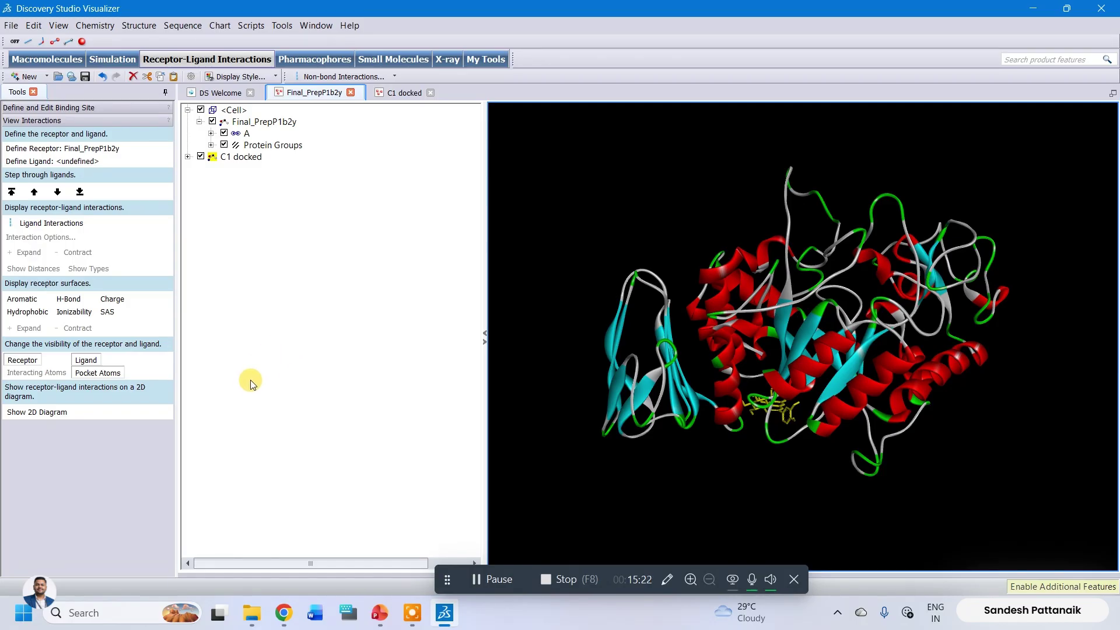
# Step: Generate the 2D receptor-ligand interaction diagram for the C1 docked ligand in Final_PrepP1b2y and uncover its interactions legend
pyautogui.click(36, 412)
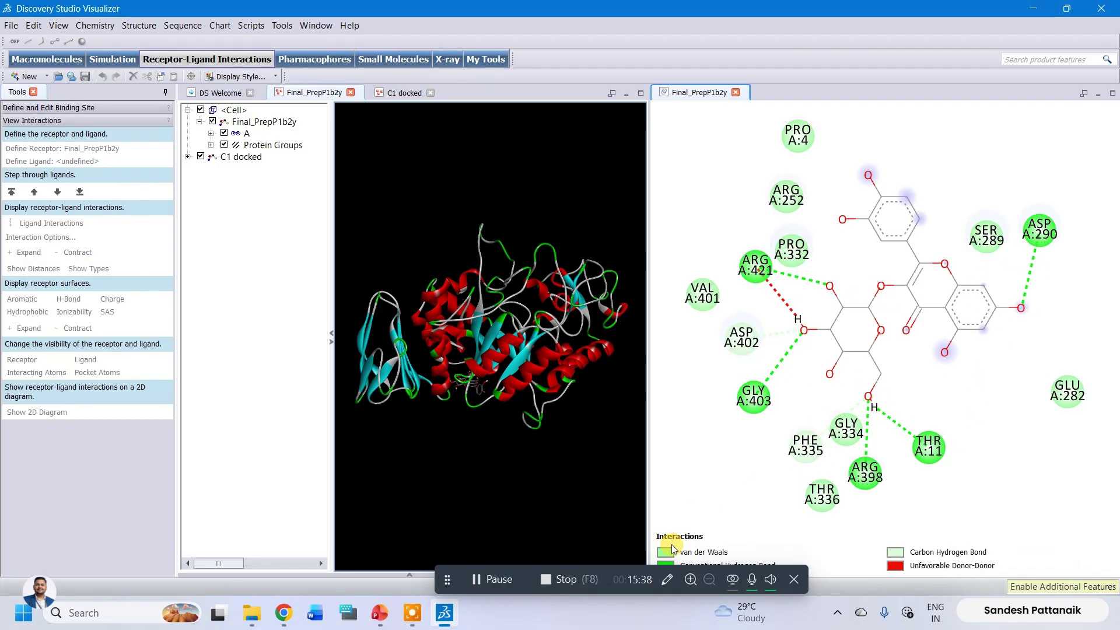
pyautogui.moveTo(448, 579); pyautogui.dragTo(262, 519)
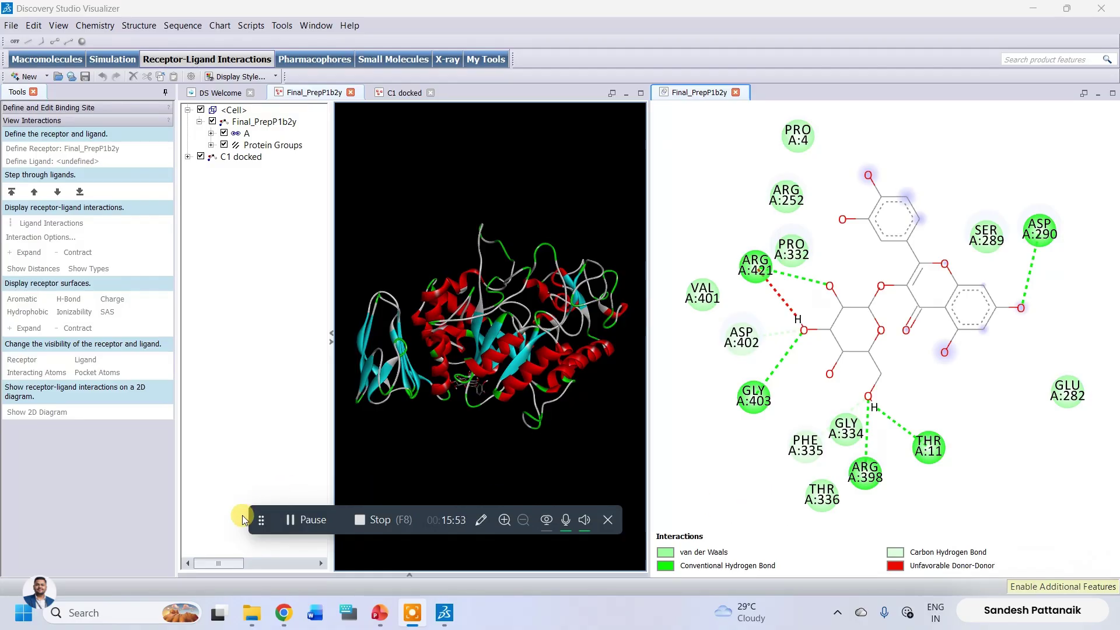
pyautogui.moveTo(262, 525); pyautogui.dragTo(257, 554)
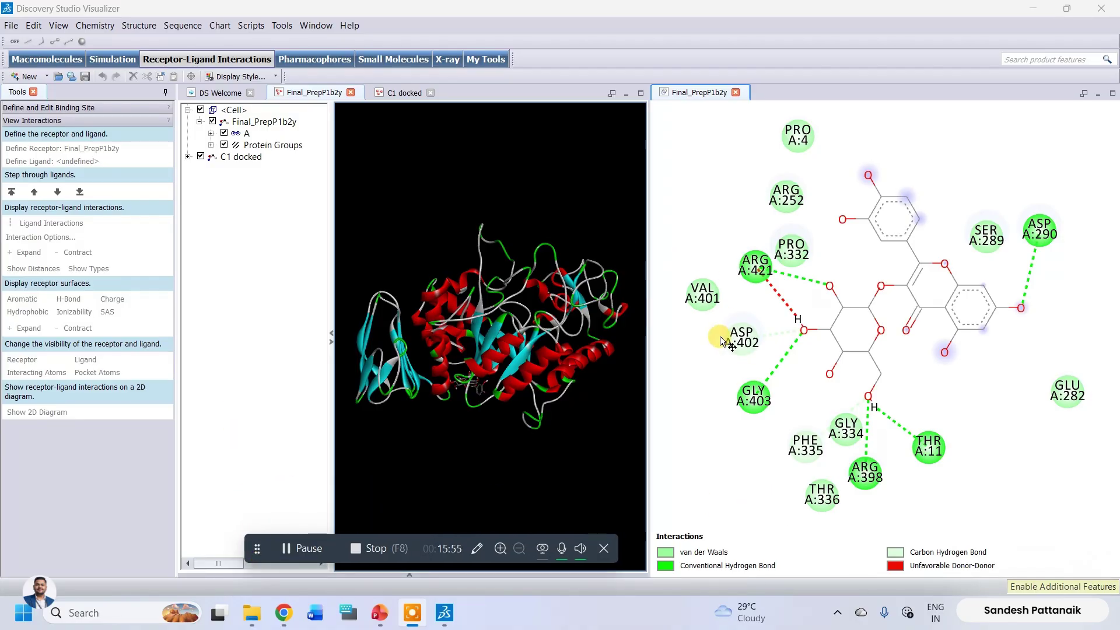